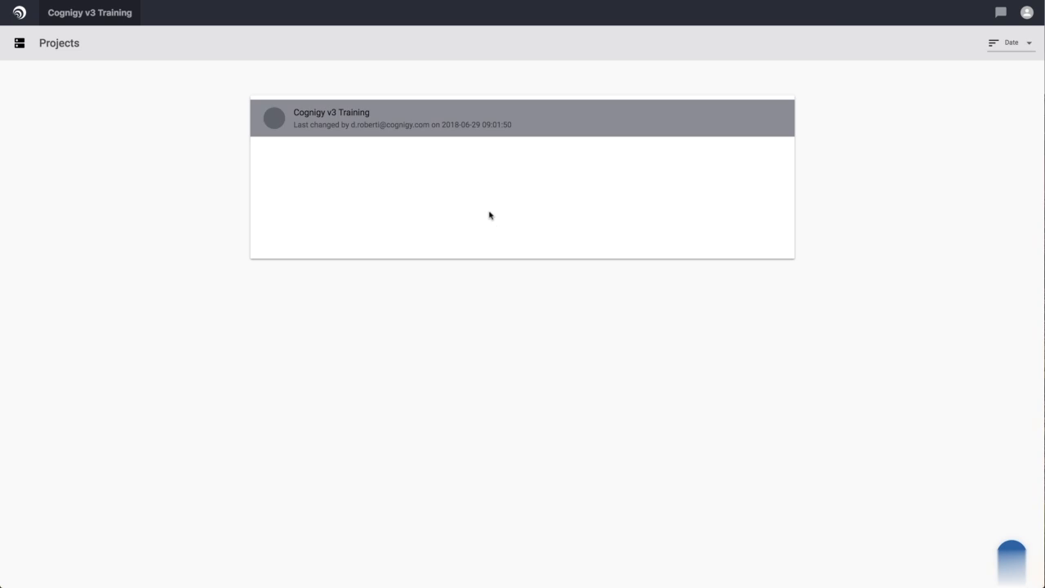
Open the TravelBooking flow of the Cognigy v3 Training project and rename its start node to Coquelicot.
left_click(524, 129)
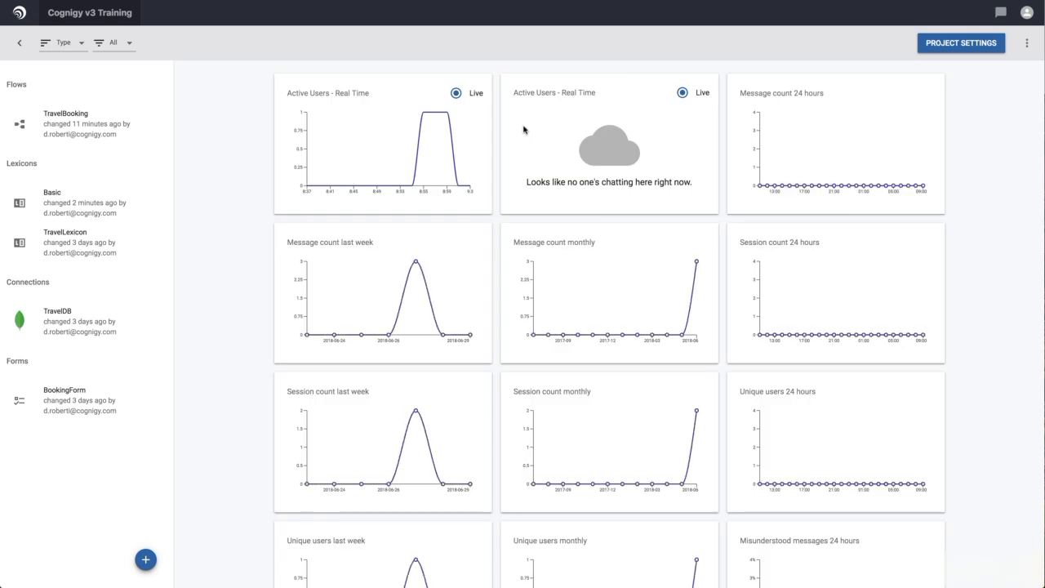
left_click(113, 119)
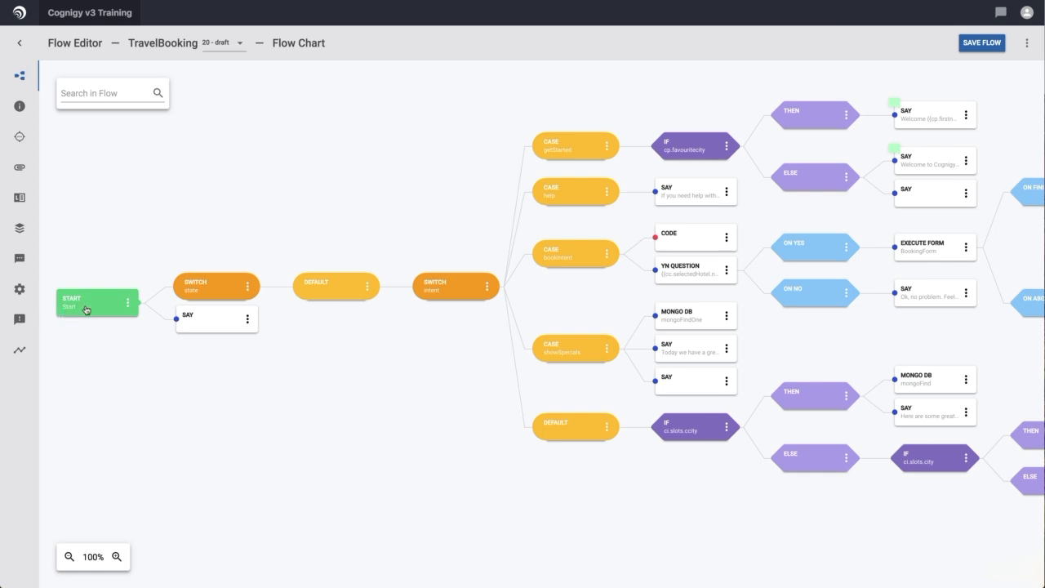
left_click(127, 304)
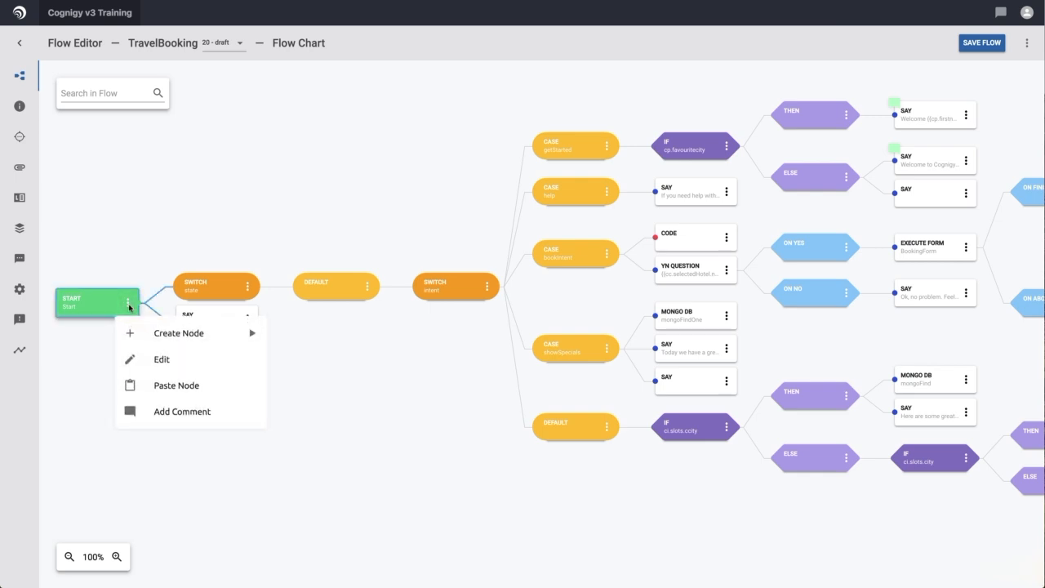
left_click(171, 364)
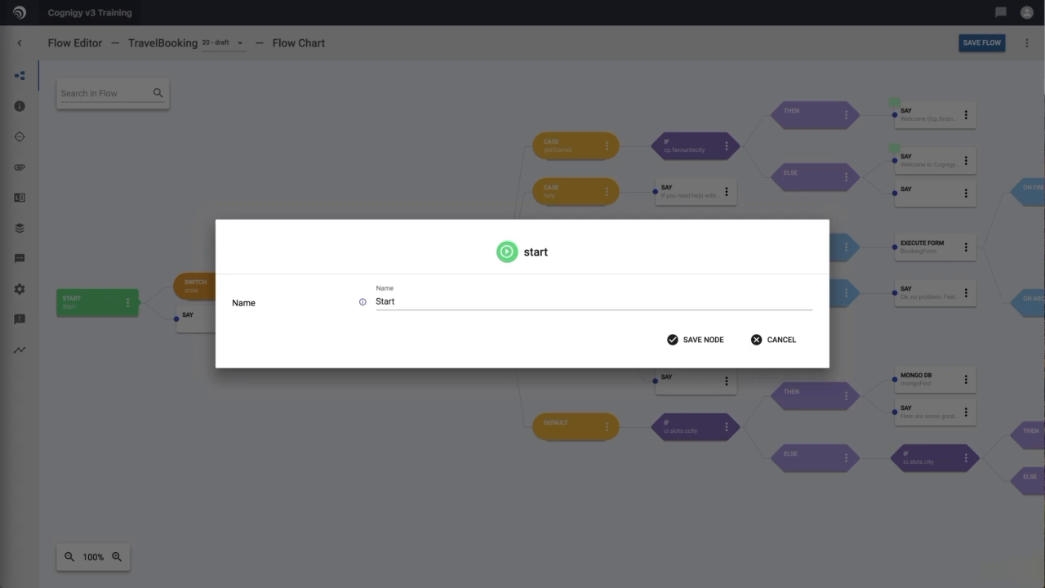
double_click(405, 303)
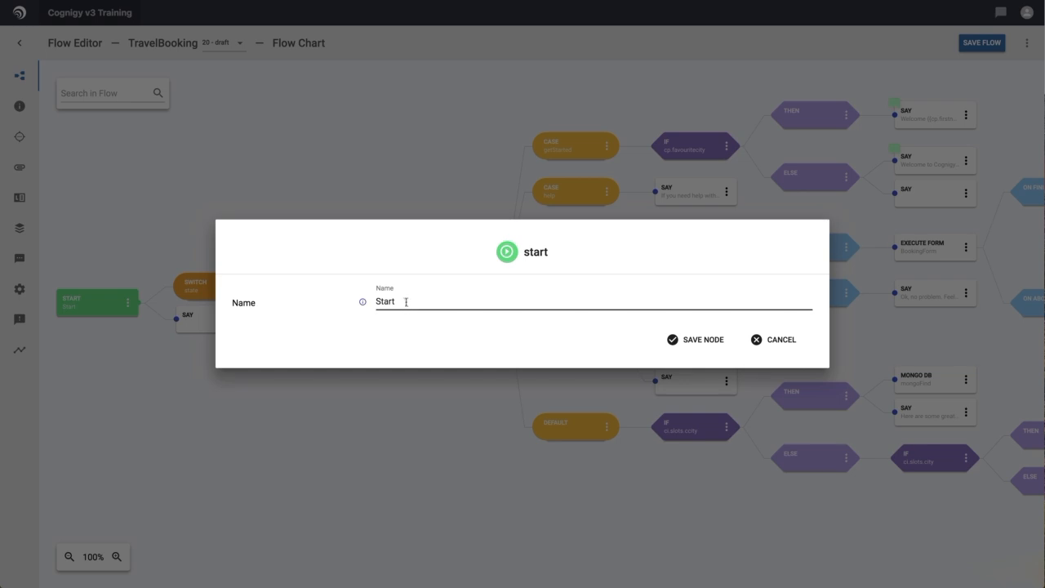
type("Dispatcher")
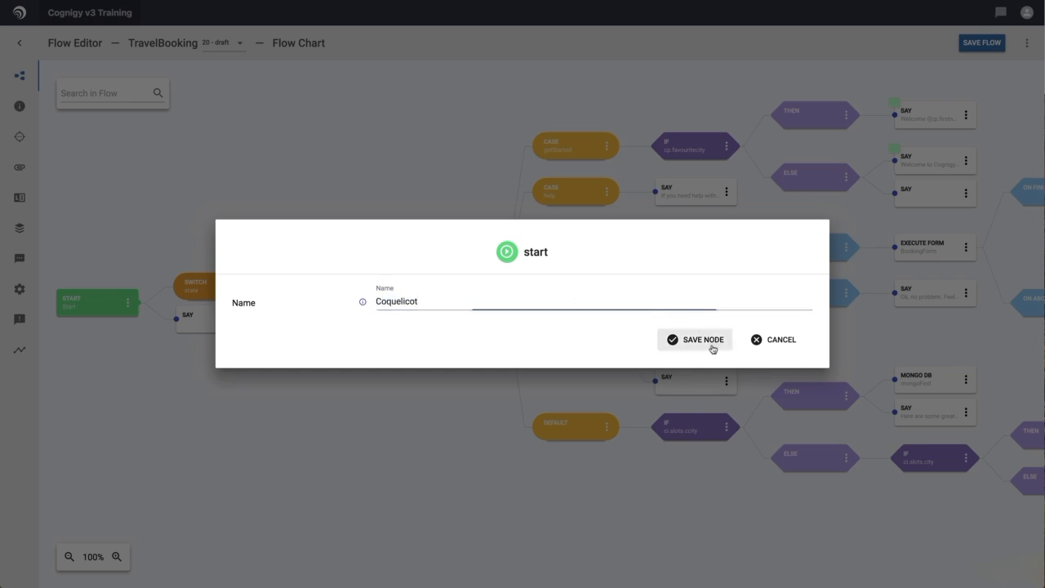
left_click(710, 343)
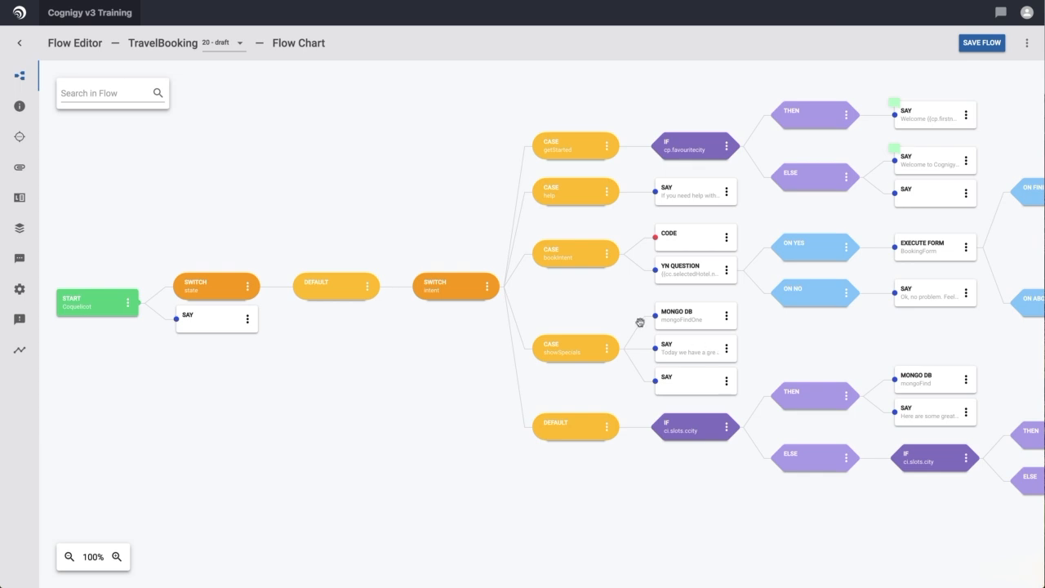
left_click(127, 303)
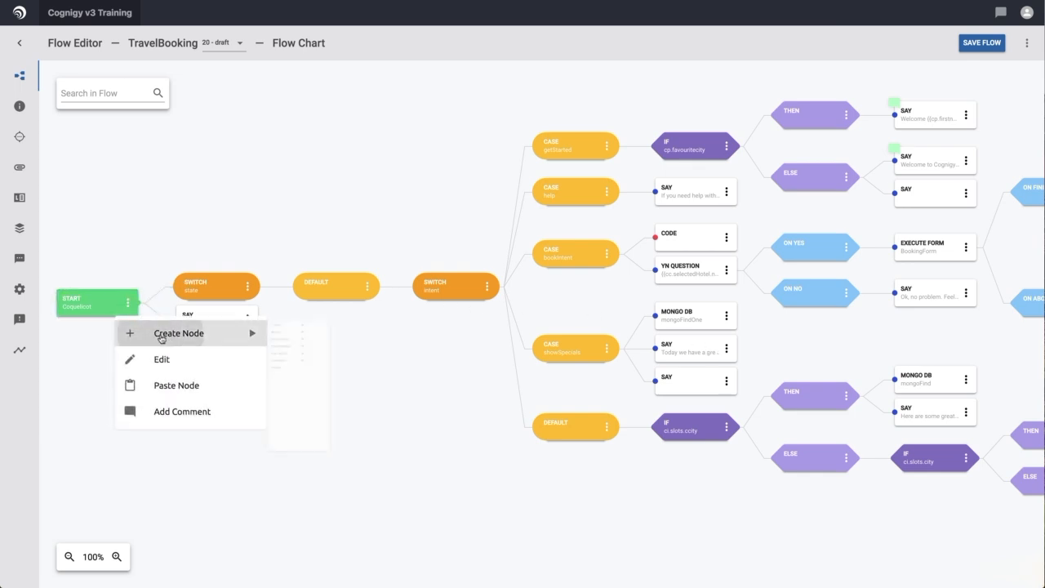
mouse_move(210, 336)
left_click(295, 364)
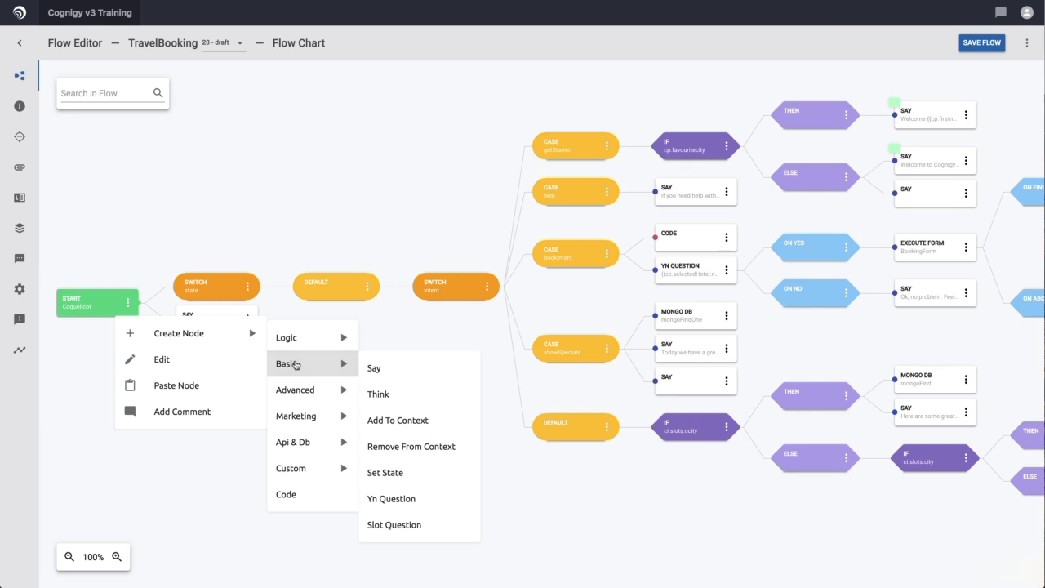
left_click(180, 461)
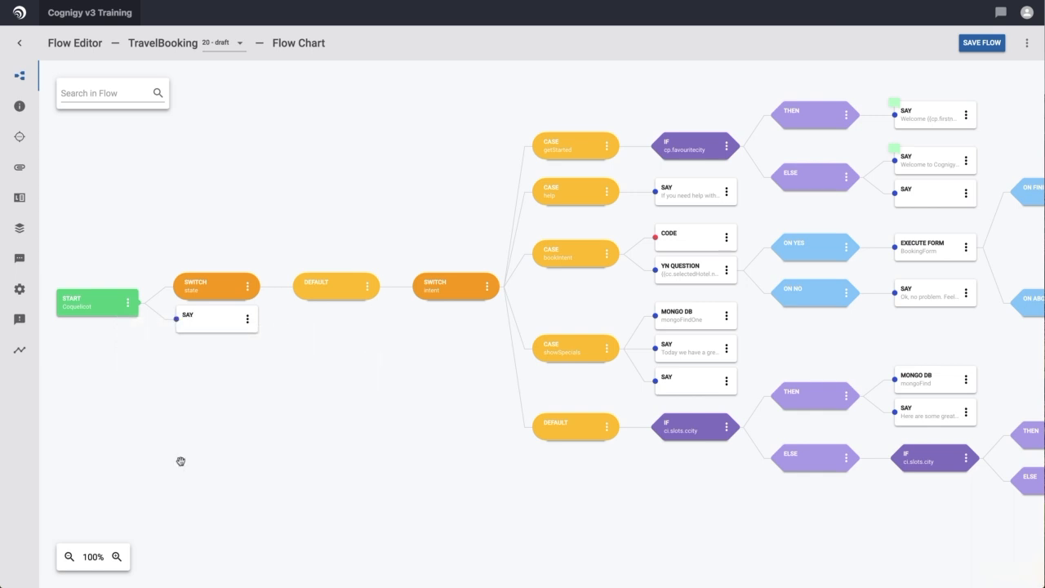
Move the Say node attached to the start node above the state Switch, and return it below the Switch.
left_click(247, 319)
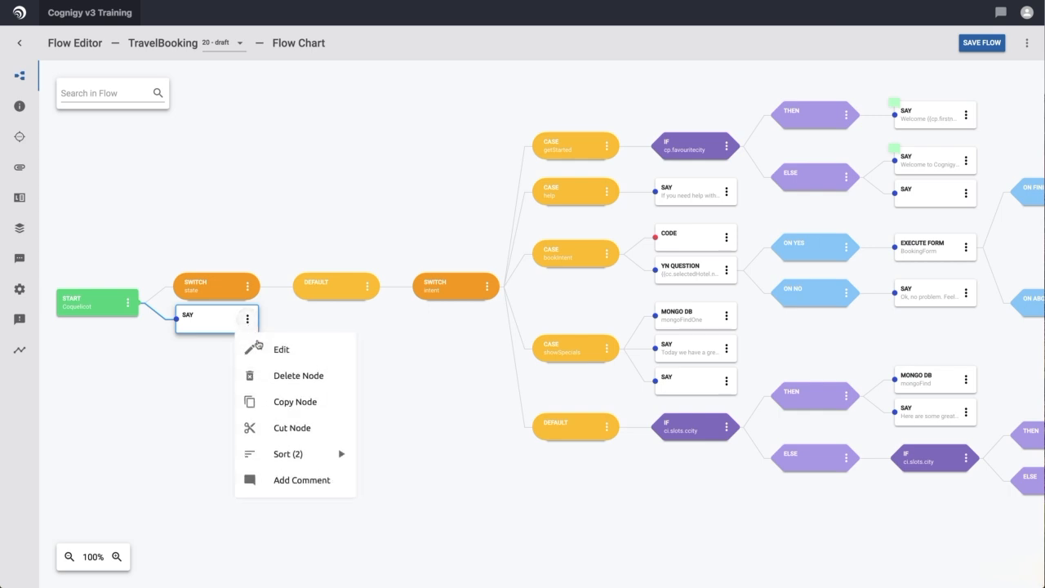
left_click(295, 462)
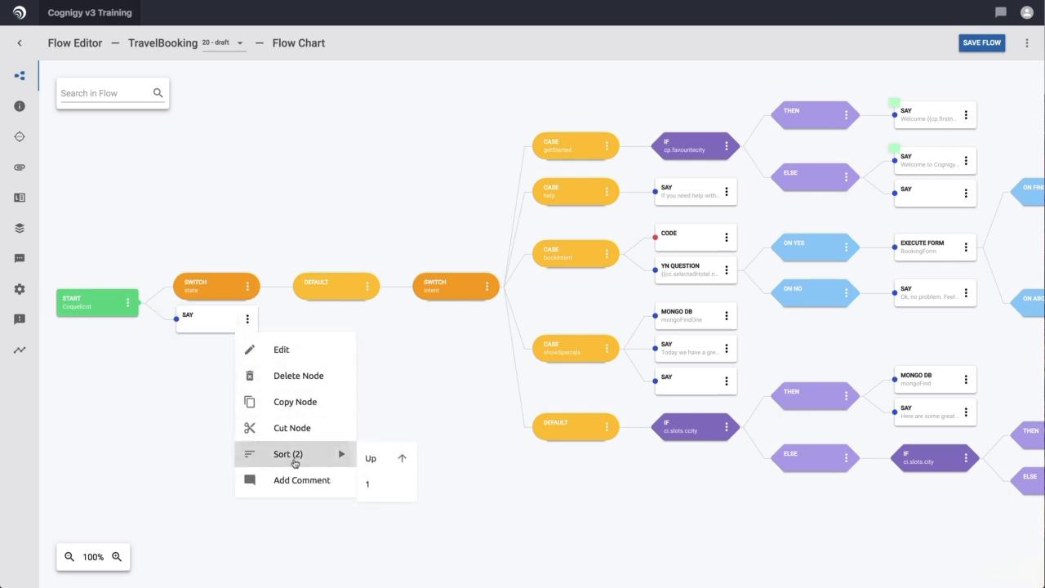
left_click(378, 460)
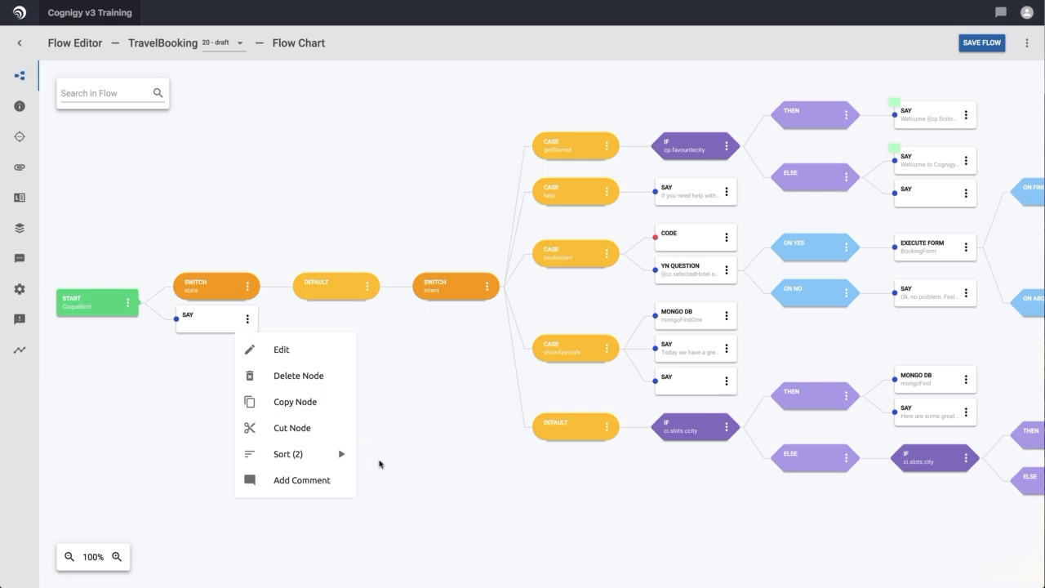
left_click(197, 412)
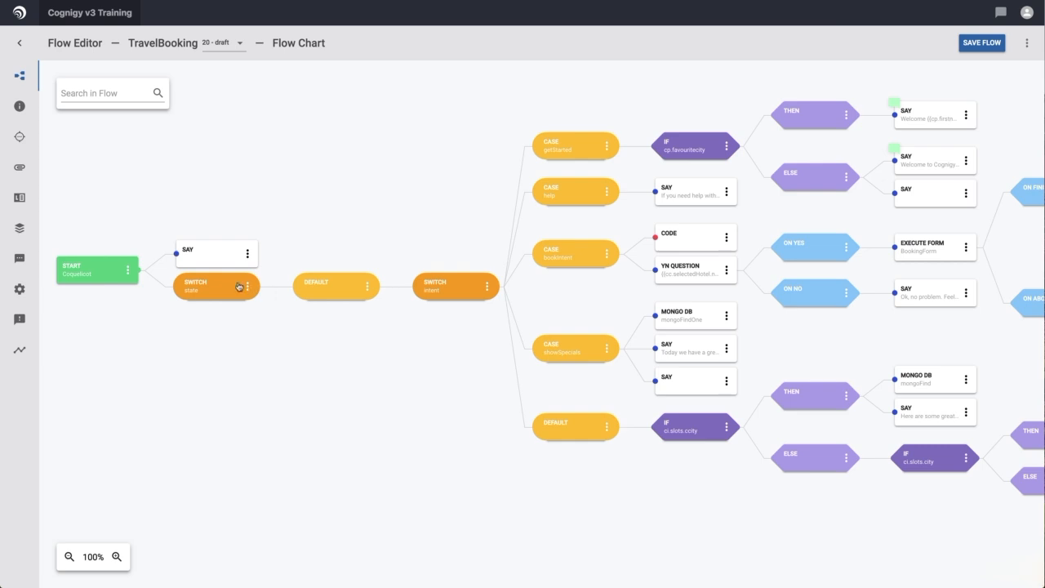
left_click(222, 265)
key("ctrl+Down")
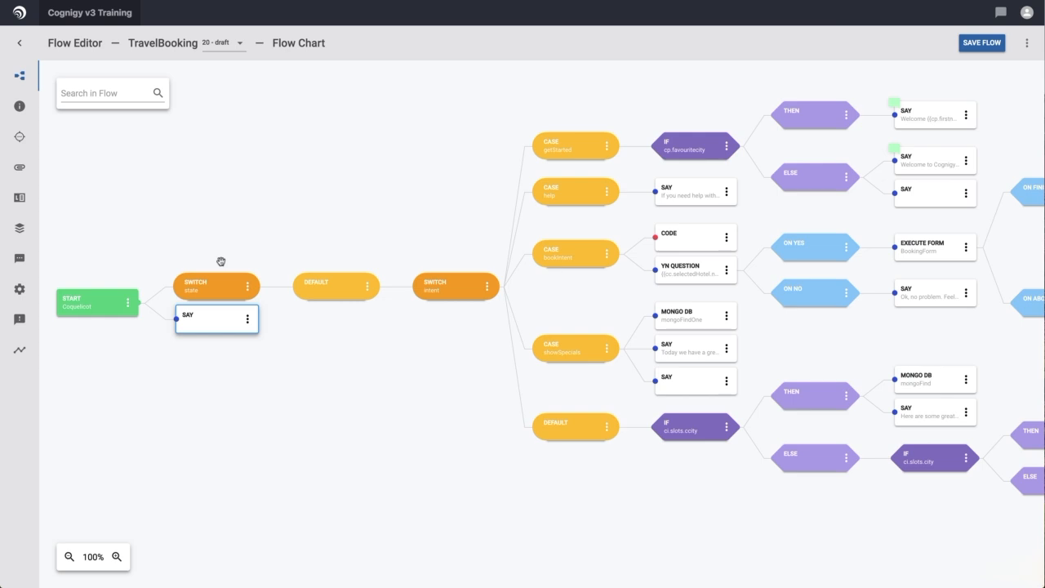
left_click(248, 320)
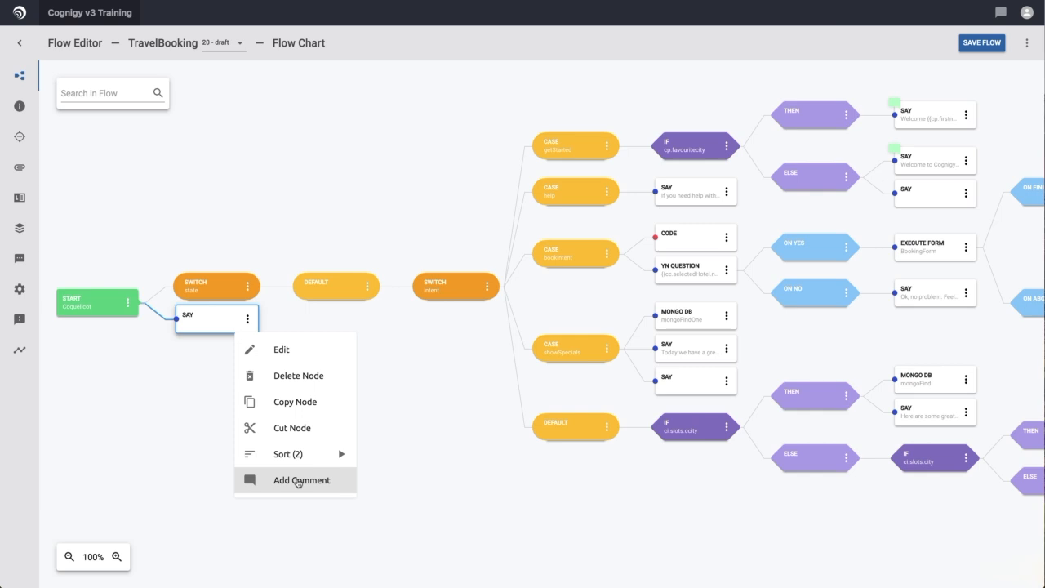
left_click(428, 470)
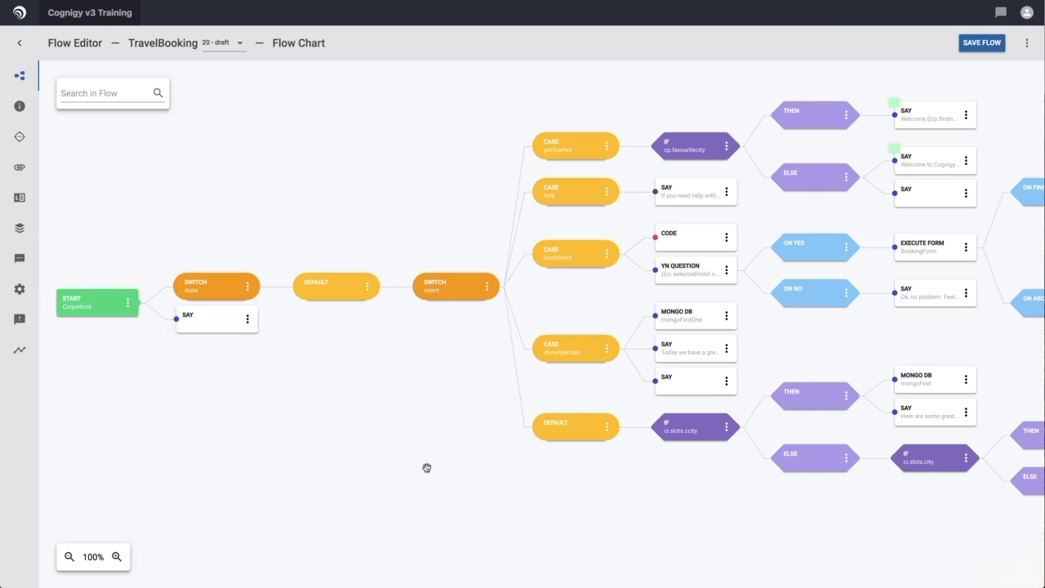
Show the interaction panel and send the test message "hi" to the TravelBooking flow.
key("ctrl+plus")
key("ctrl+plus")
key("ctrl+plus")
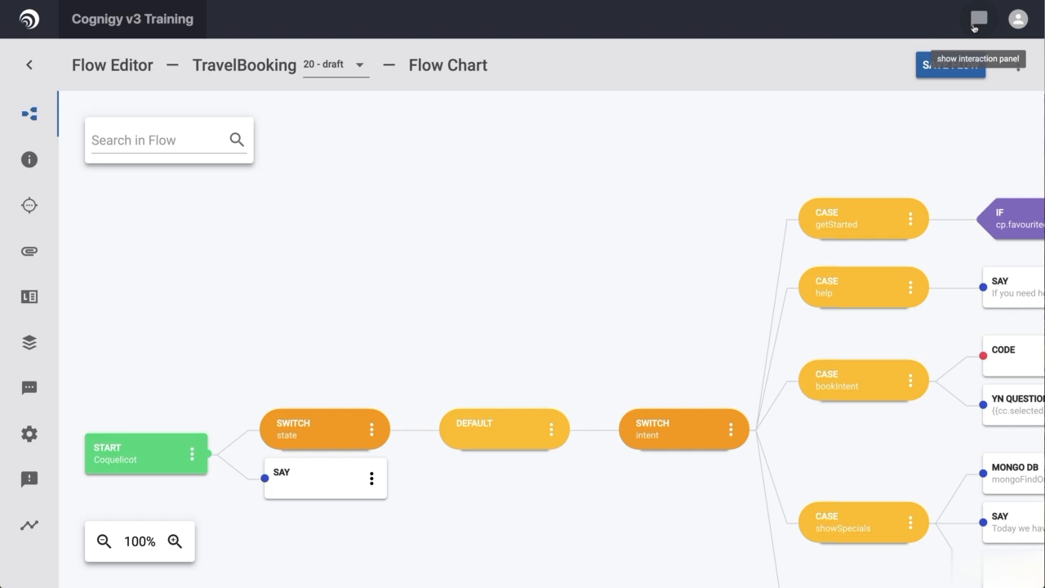
left_click(974, 27)
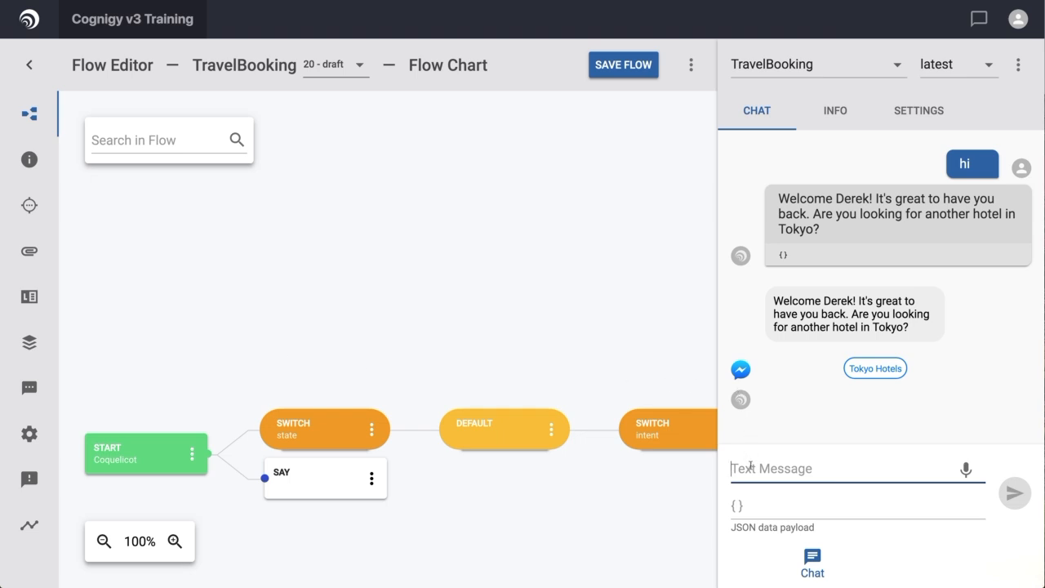
type("hi")
key("Return")
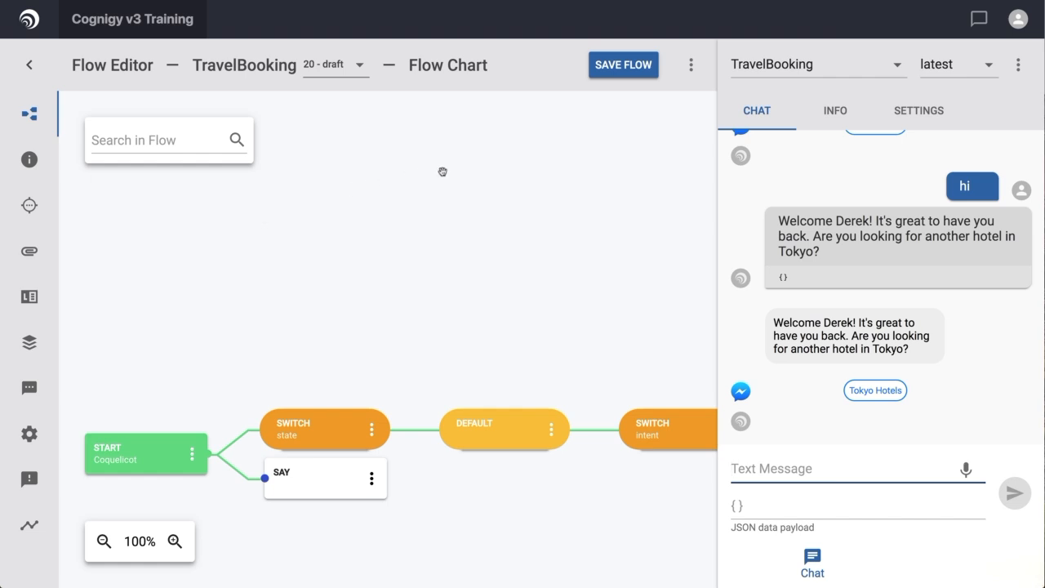
left_click(822, 74)
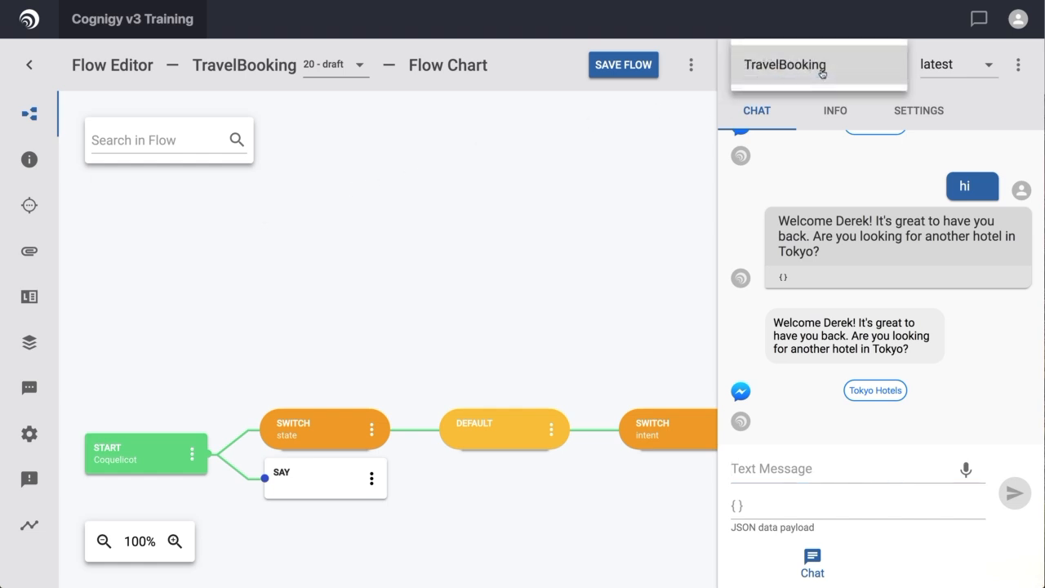
left_click(967, 71)
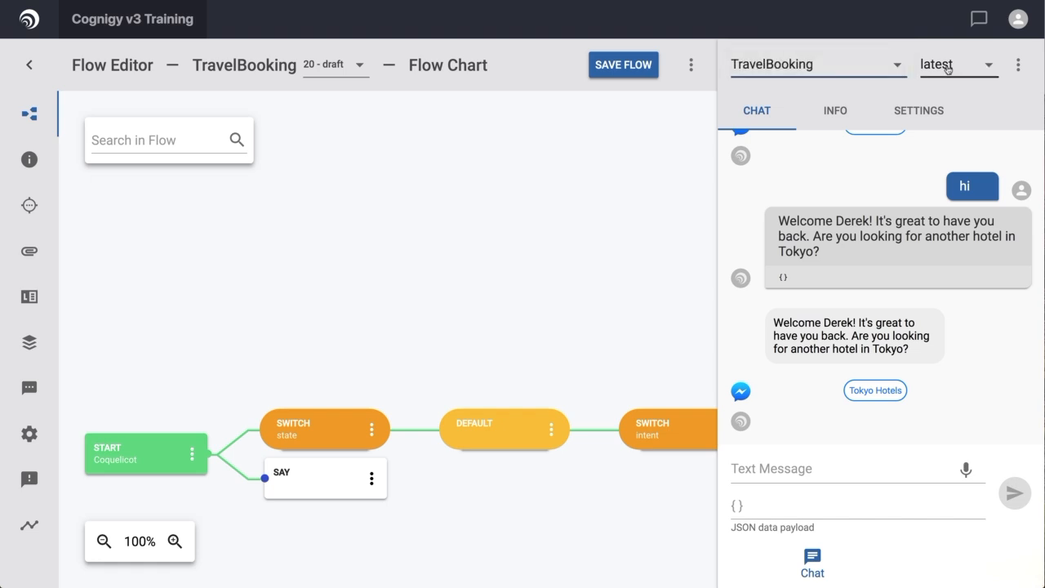
left_click(947, 70)
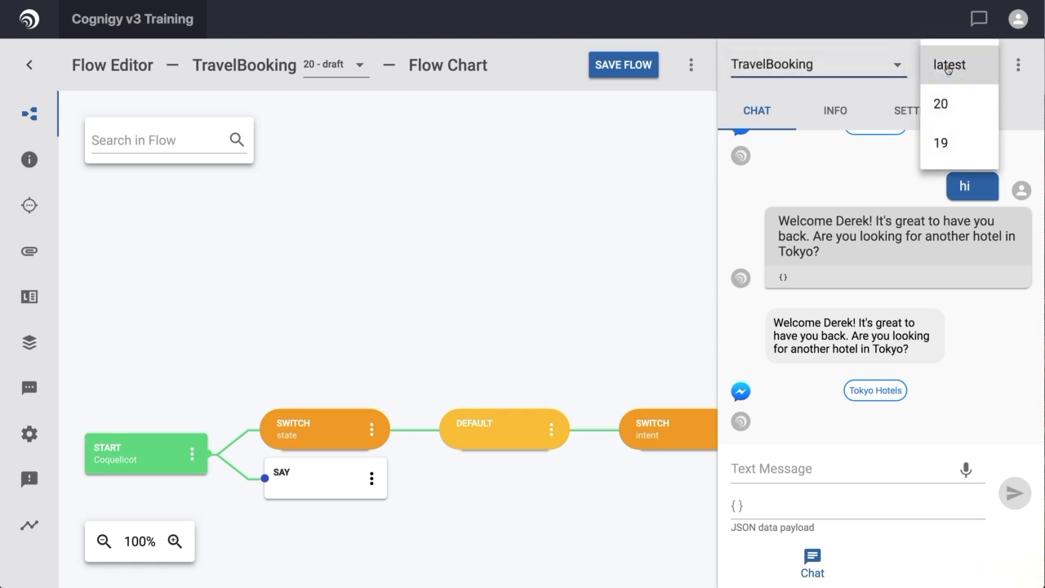
left_click(735, 229)
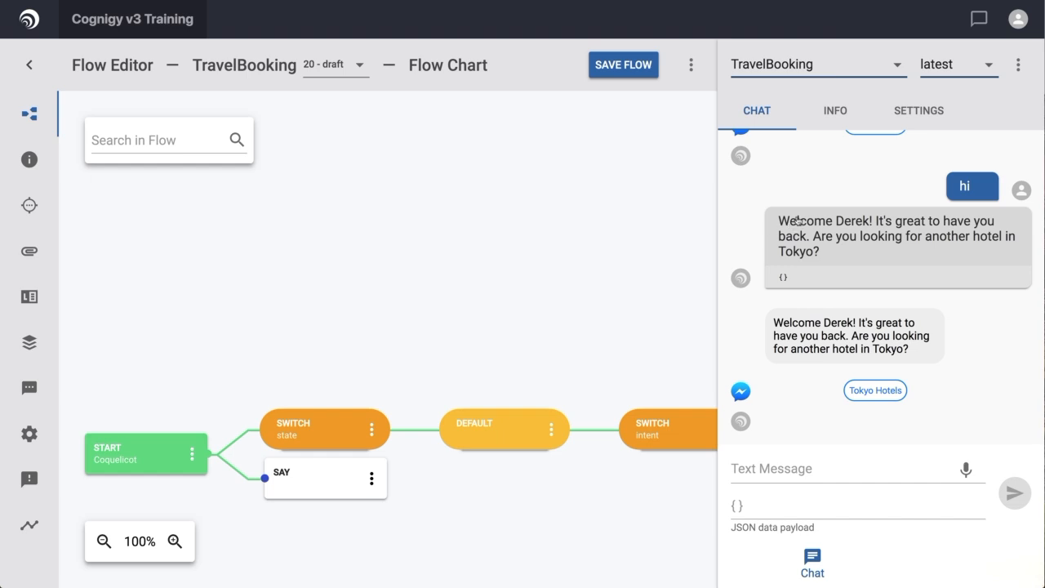
Clear the test chat and send a fresh "hi" message to the latest TravelBooking version.
left_click(1019, 65)
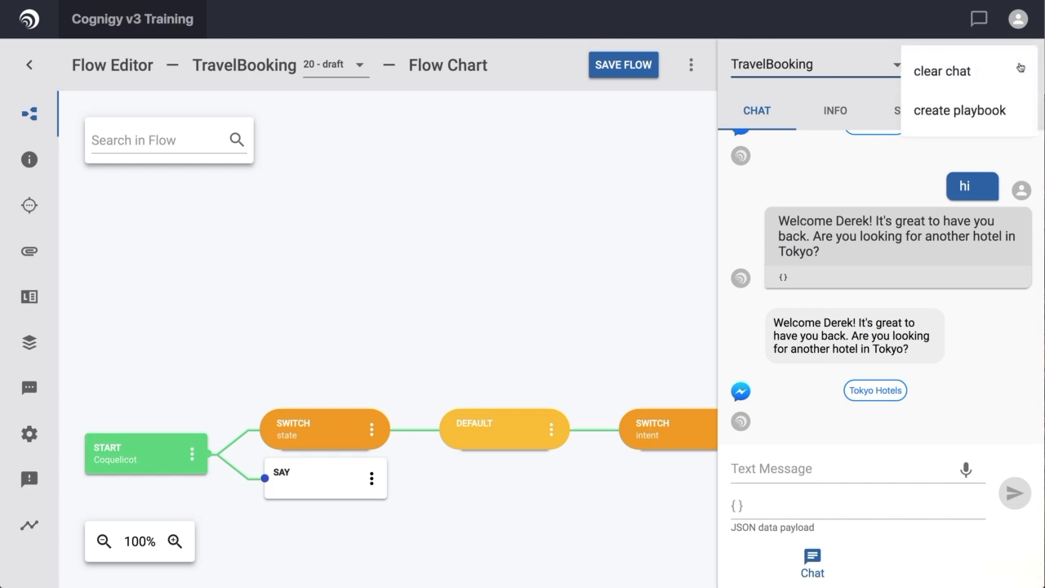
left_click(960, 80)
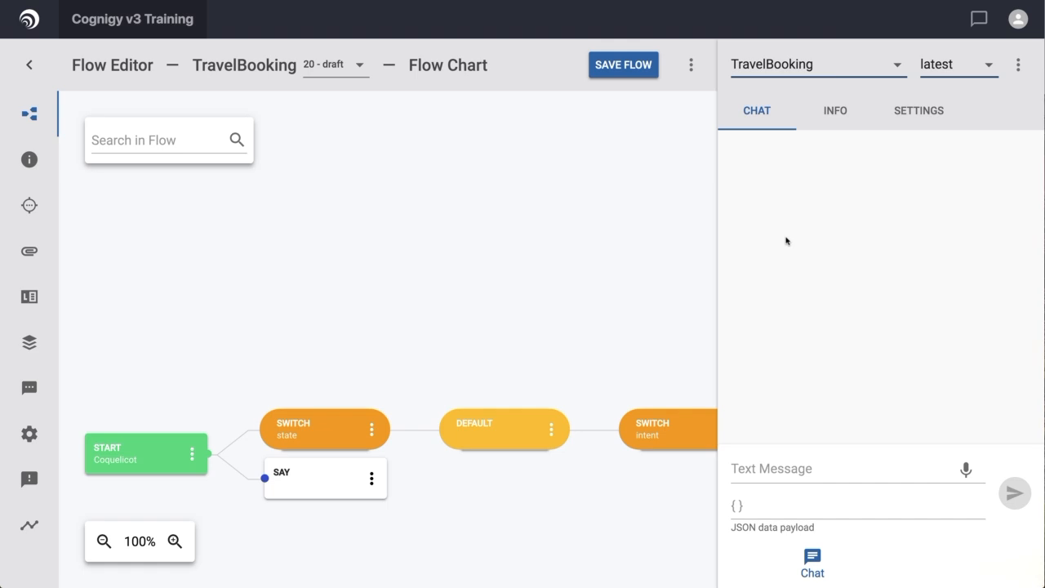
left_click(785, 470)
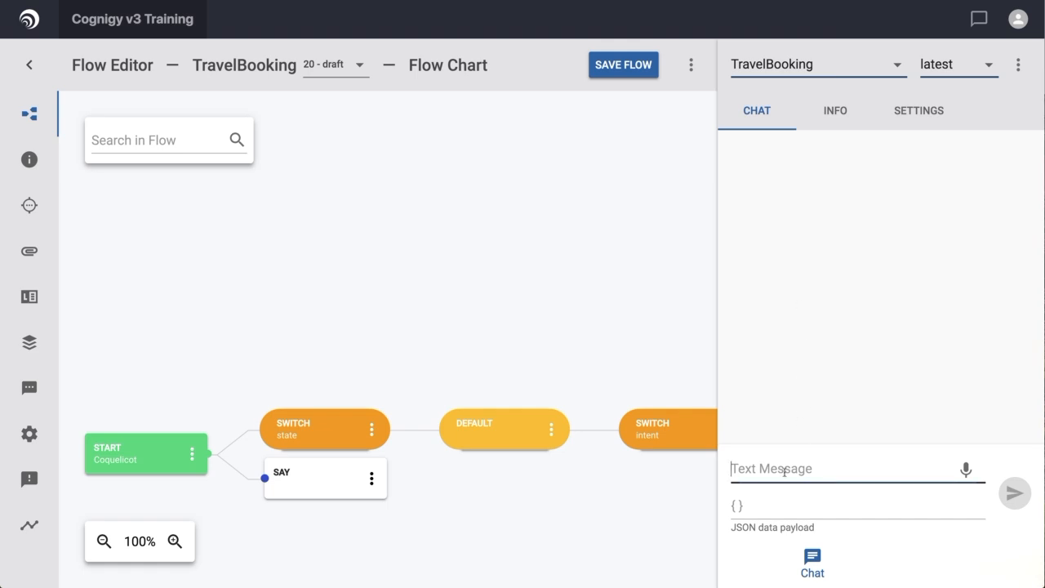
type("hi")
key("Return")
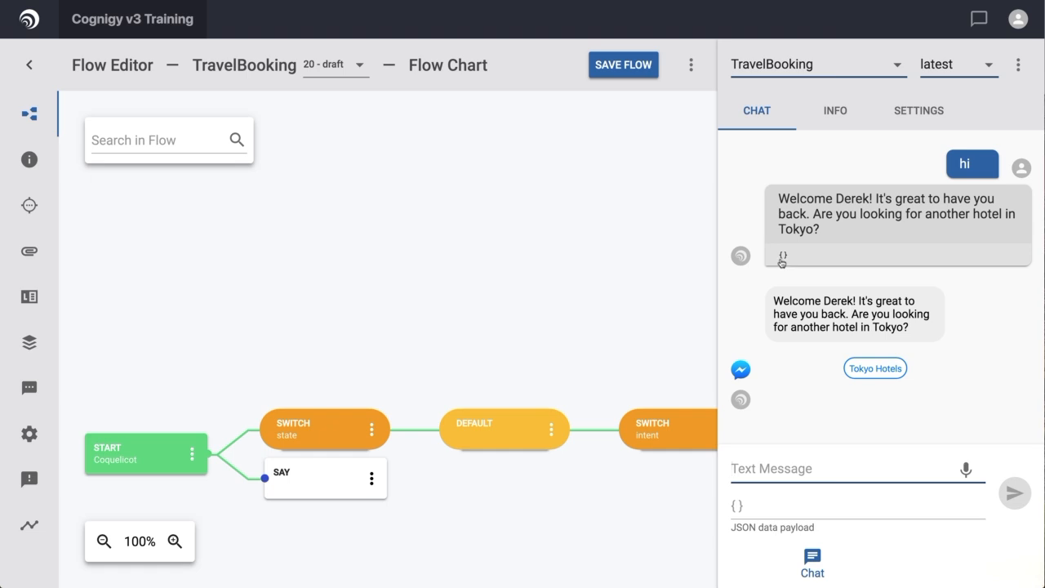
Leave the flow editor, open the project's Basic lexicon and add the keyphrase Fulvous.
left_click(29, 65)
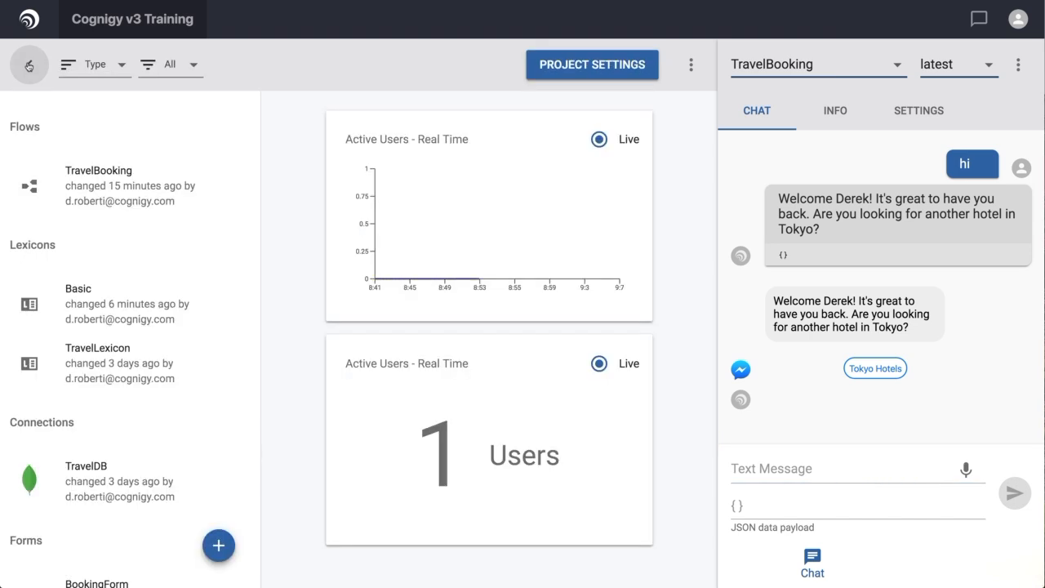
left_click(125, 326)
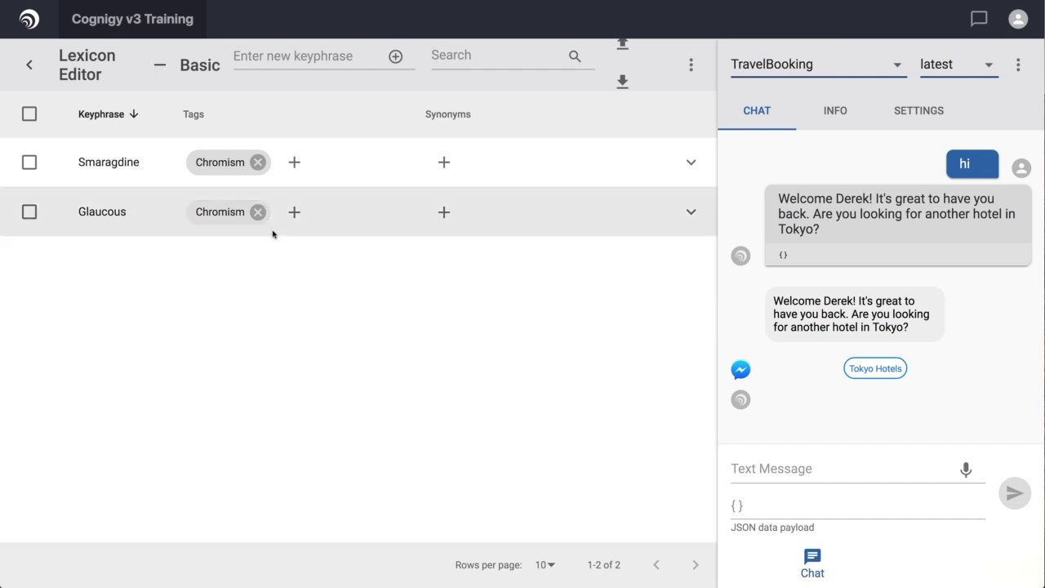
left_click(284, 56)
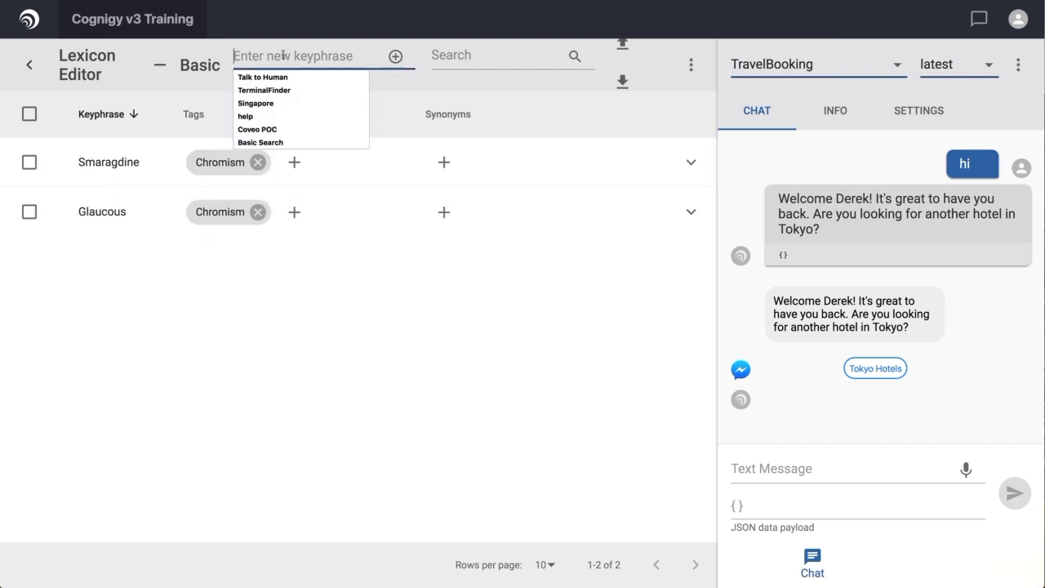
key("ctrl+minus")
key("ctrl+minus")
key("ctrl+minus")
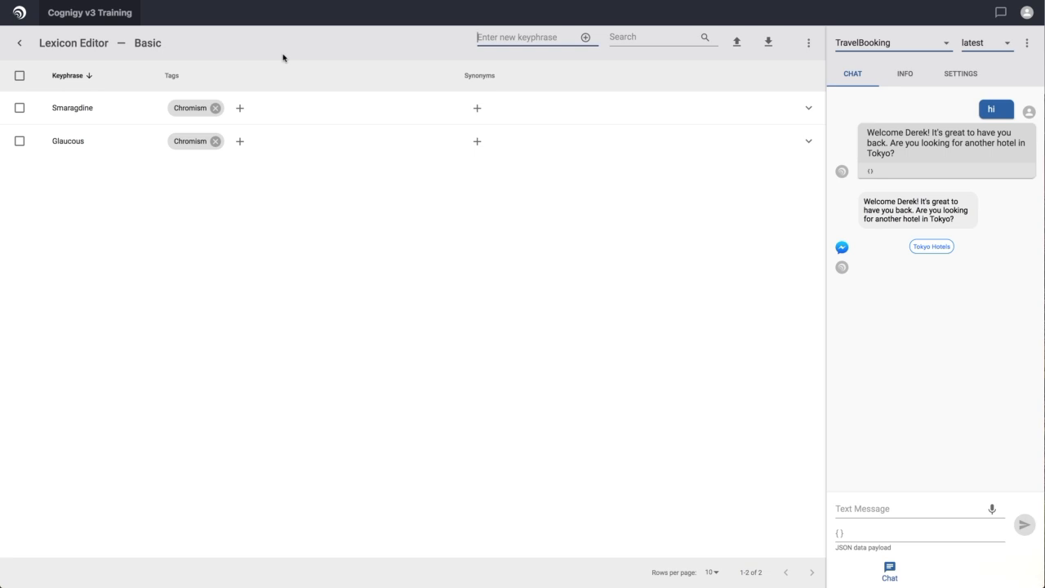
mouse_move(2, 294)
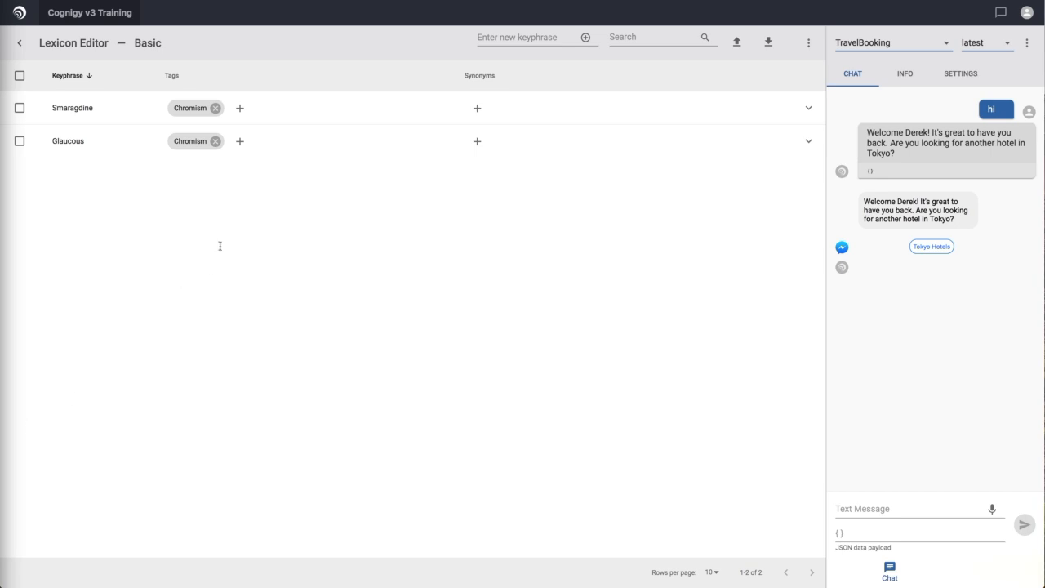
left_click(509, 39)
type("Fulvous")
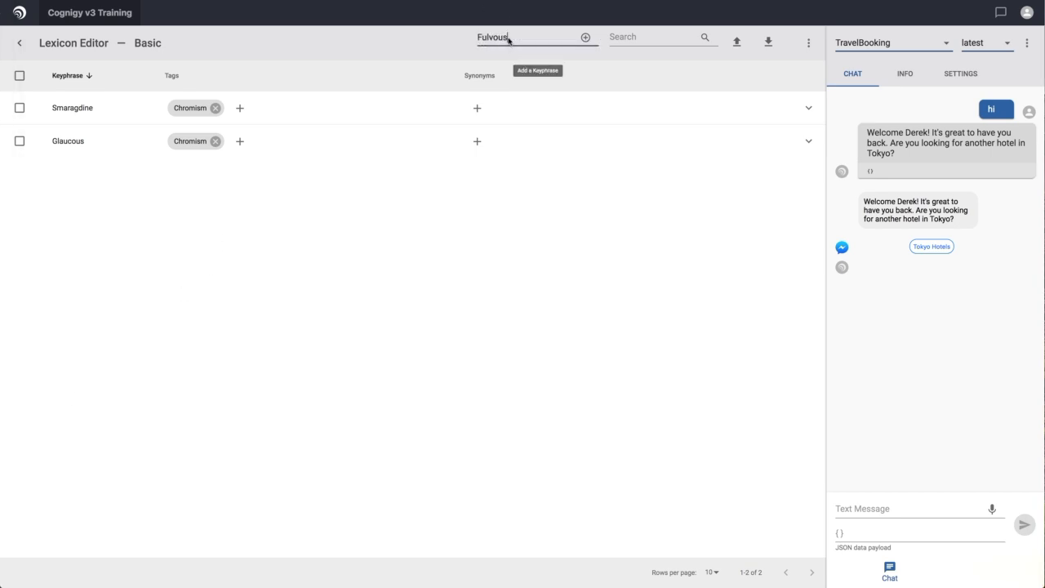
key("Return")
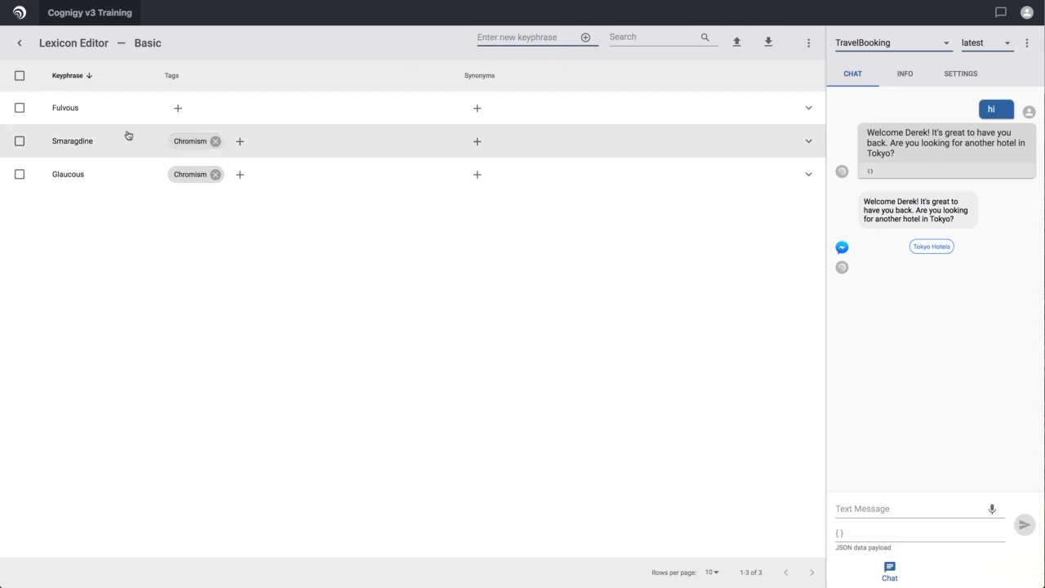
Give the Fulvous keyphrase the tag Chromism and the synonym Ochre.
left_click(177, 108)
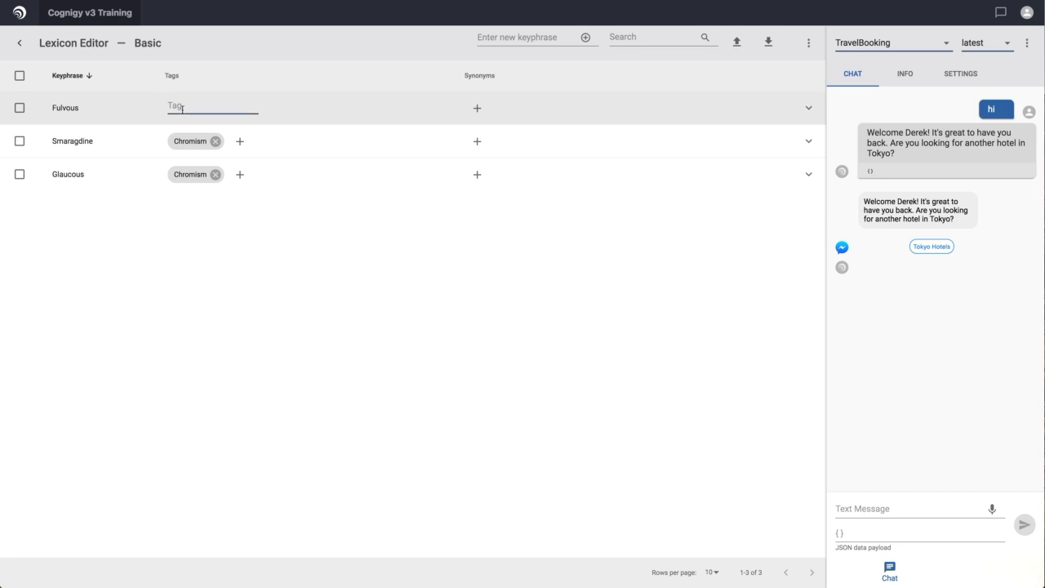
type("Chromism")
key("Return")
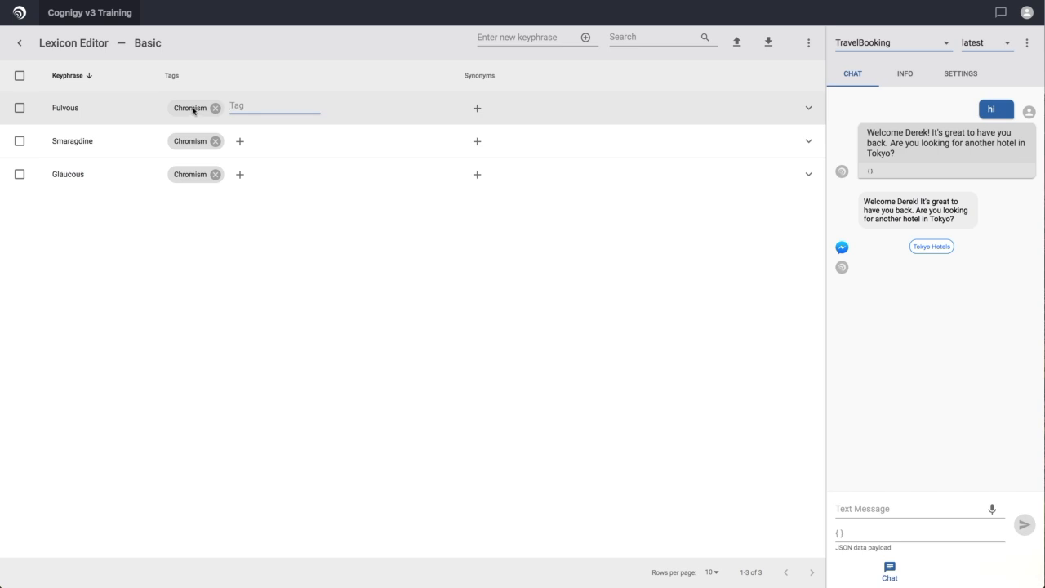
left_click(478, 107)
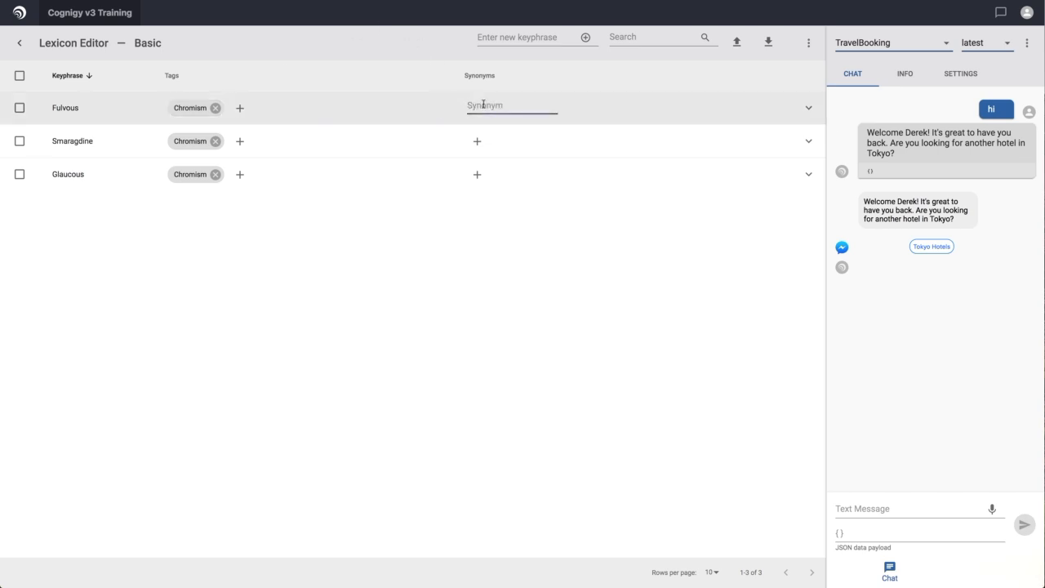
type("Ochre")
key("Return")
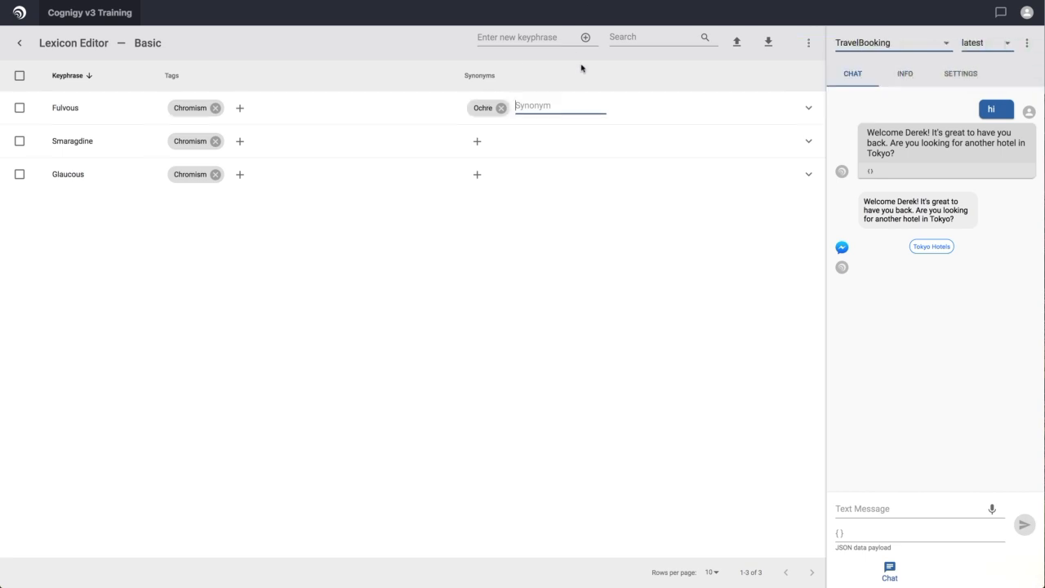
Search the lexicon for "glauc", select the Glaucous keyphrase and expand its details.
left_click(640, 38)
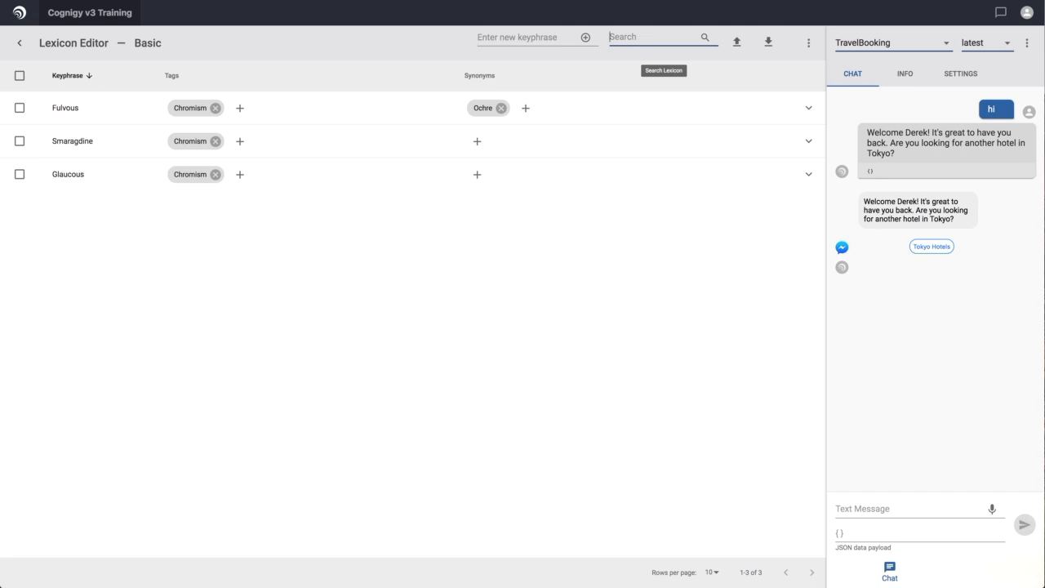
type("glauc")
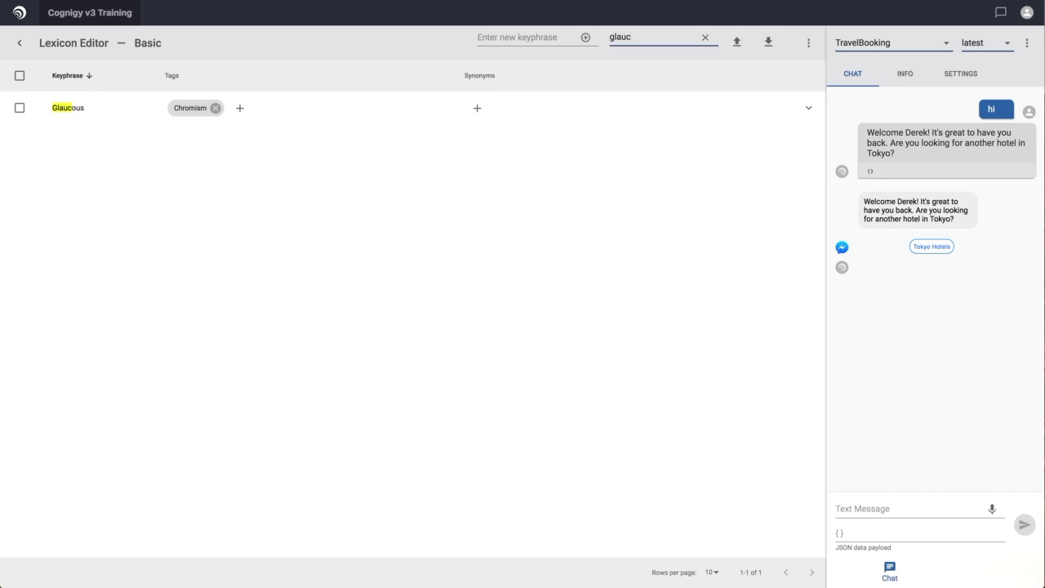
left_click(20, 107)
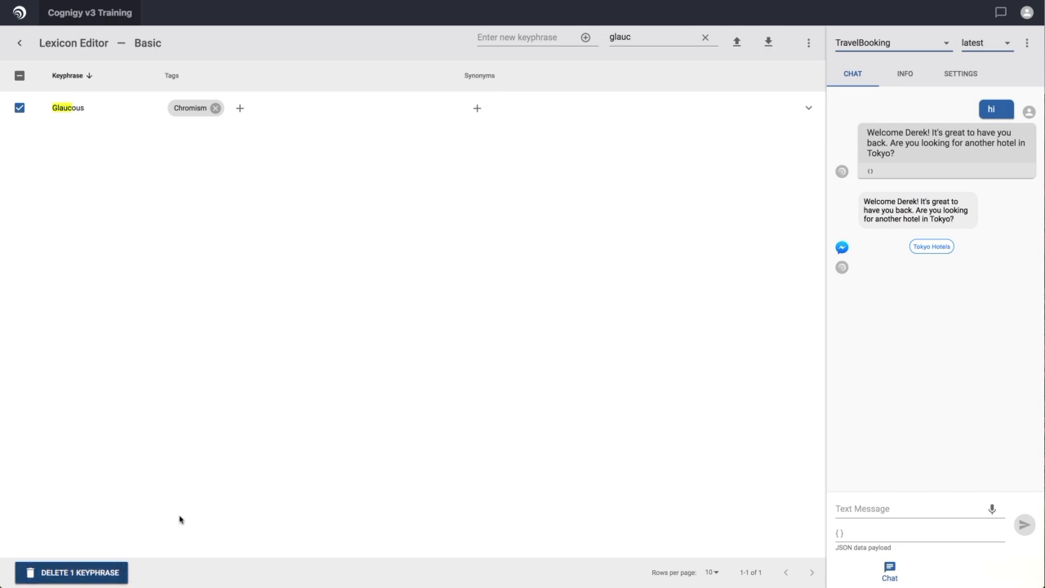
left_click(809, 108)
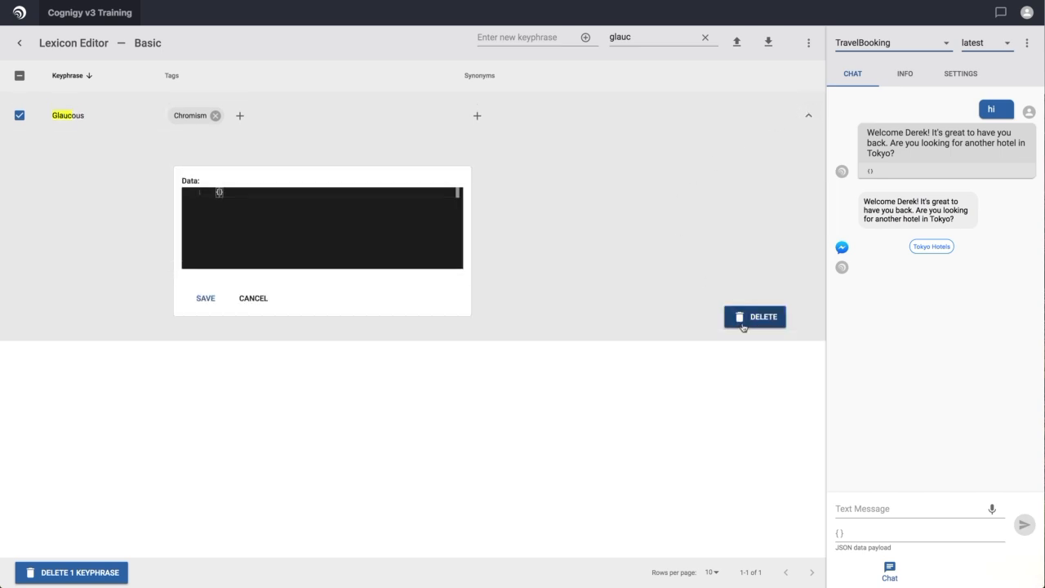
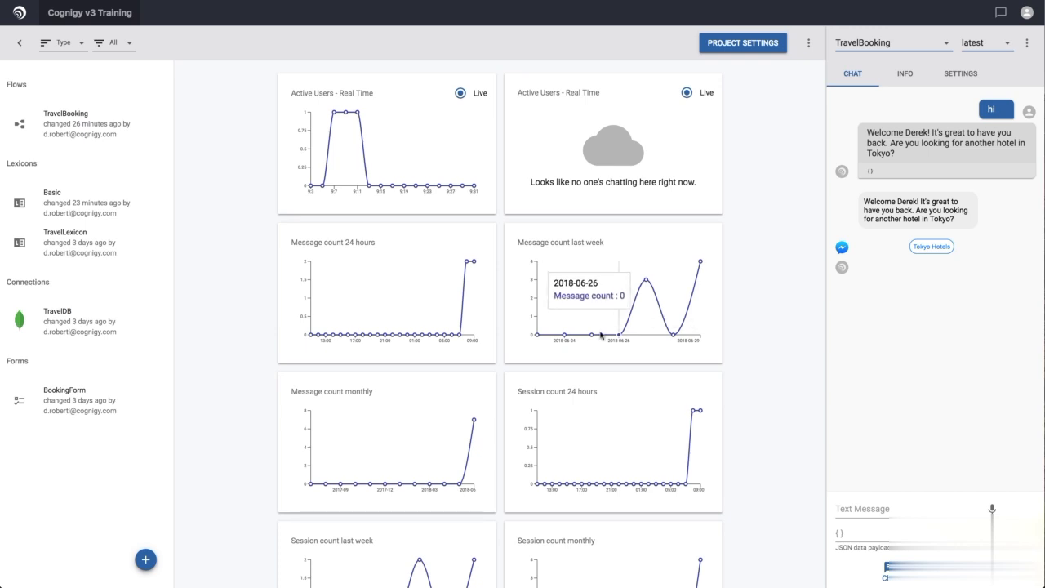
Create a new English (US) flow named Basic in the project and hide the interaction panel.
left_click(146, 559)
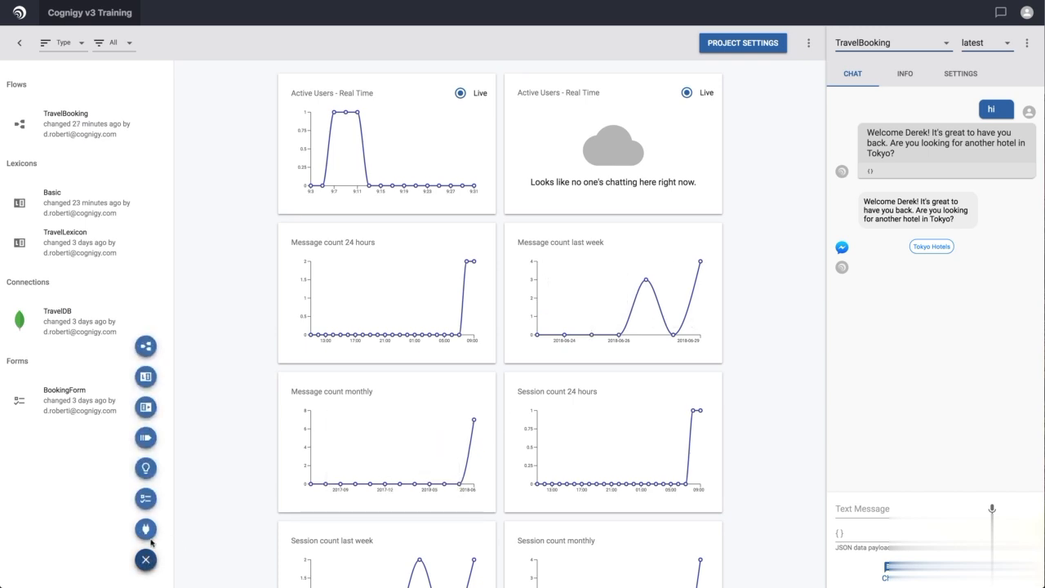
left_click(147, 347)
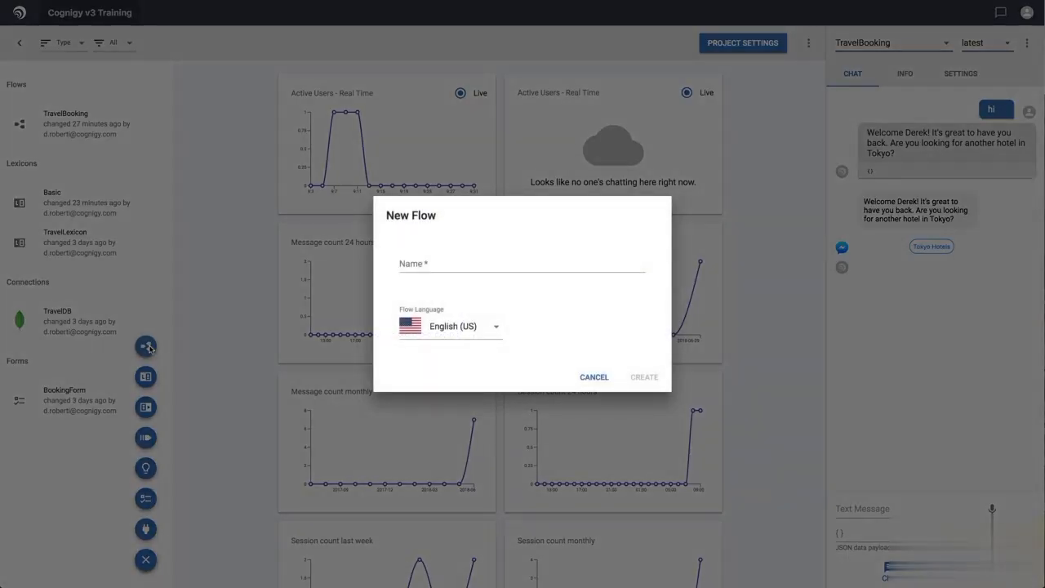
left_click(406, 262)
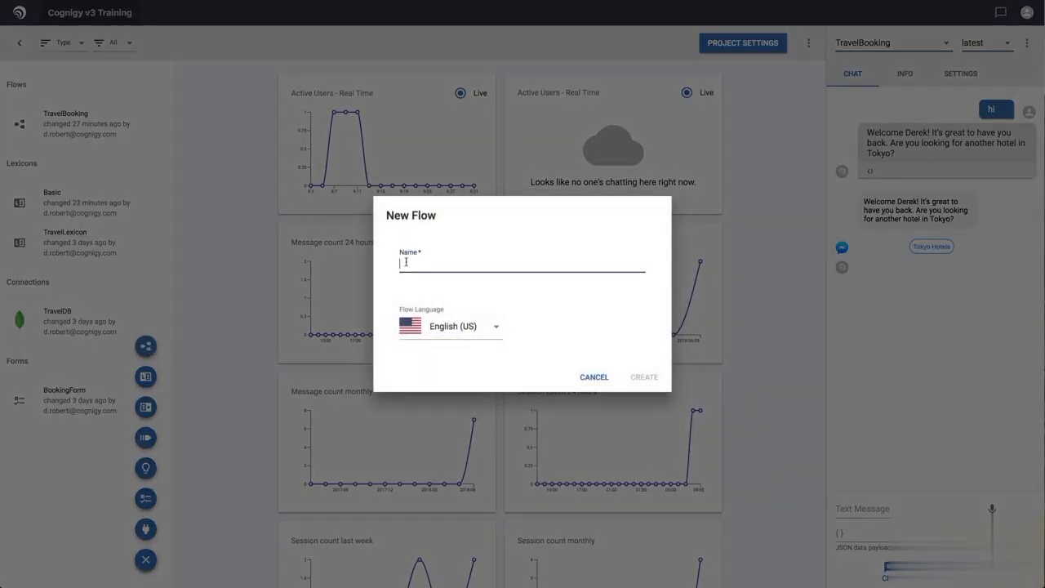
type("Basic")
left_click(652, 381)
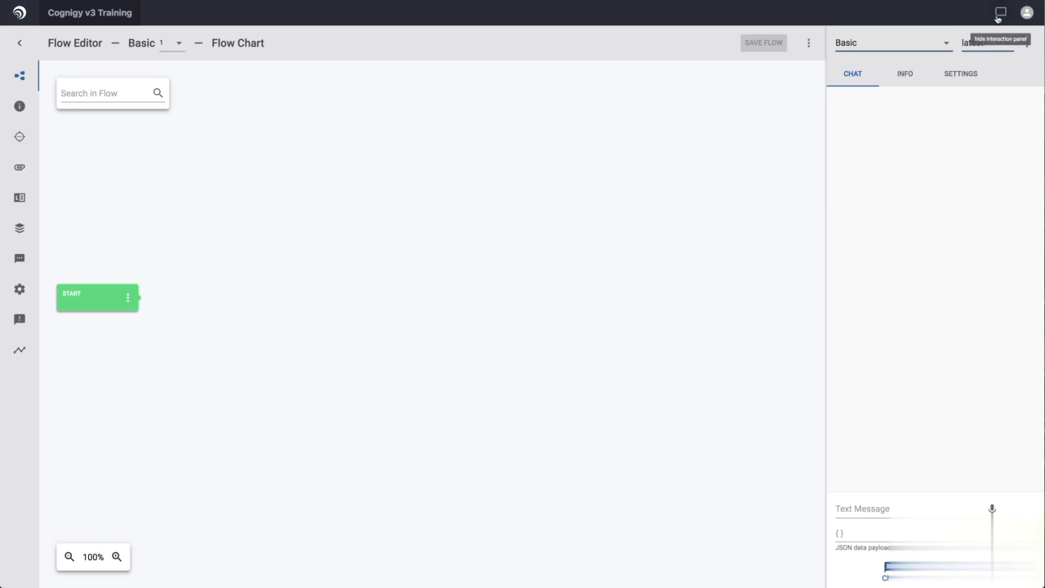
left_click(988, 17)
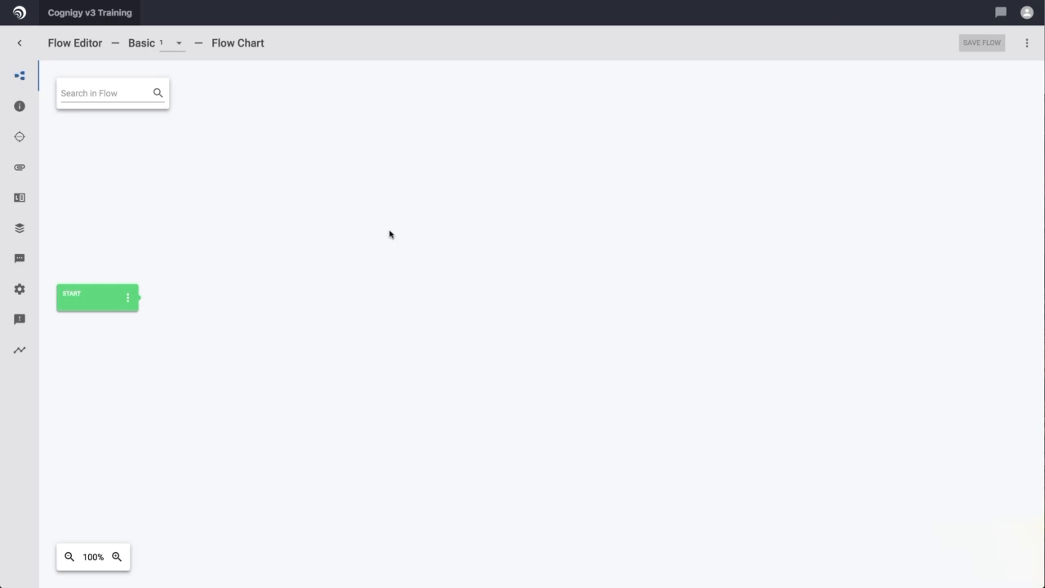
Add a Say node with the text "Alpha" to the start node and save the node.
left_click(128, 302)
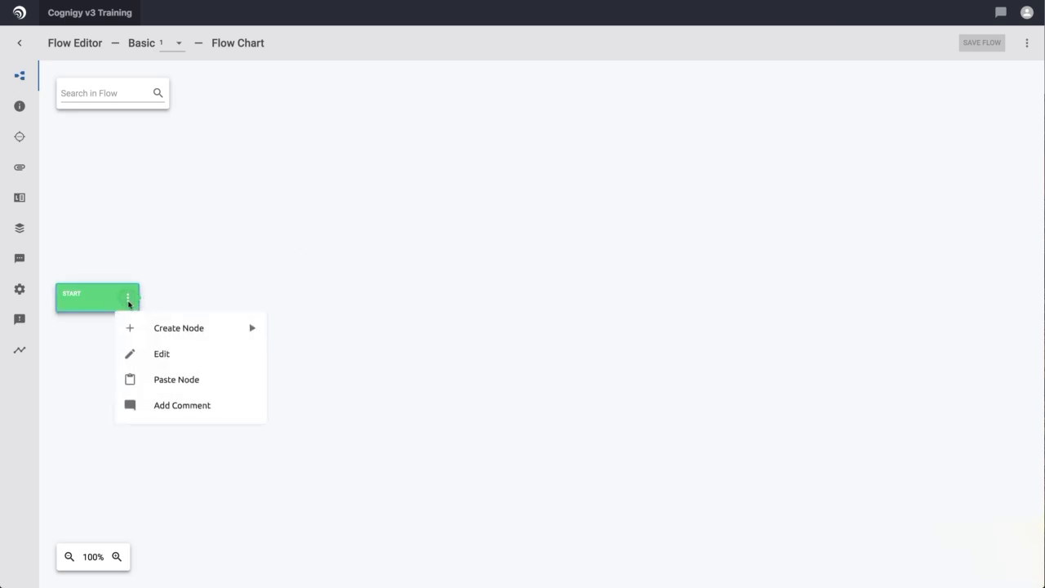
mouse_move(175, 327)
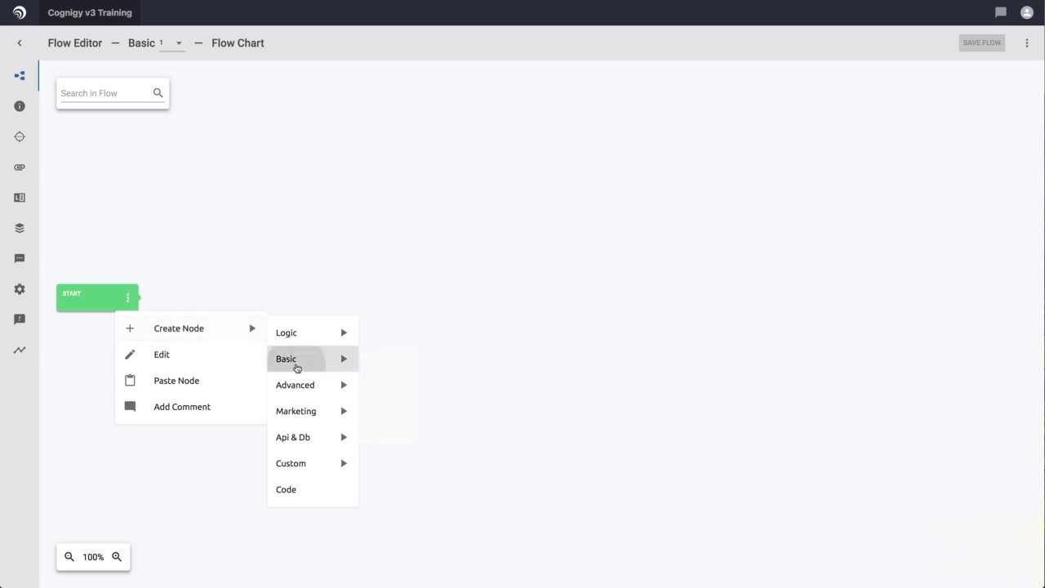
mouse_move(296, 364)
left_click(392, 367)
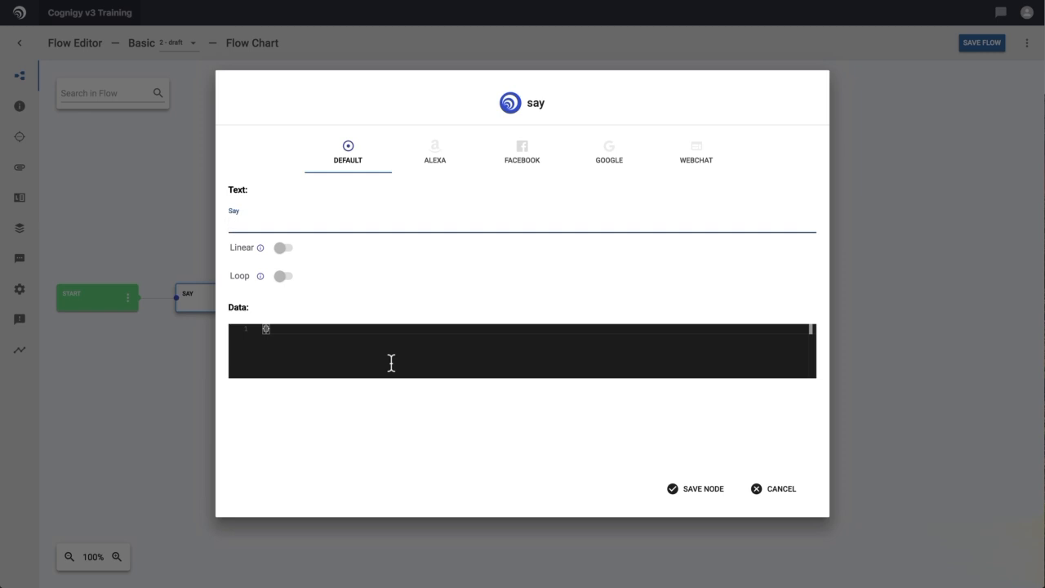
type("Alpha")
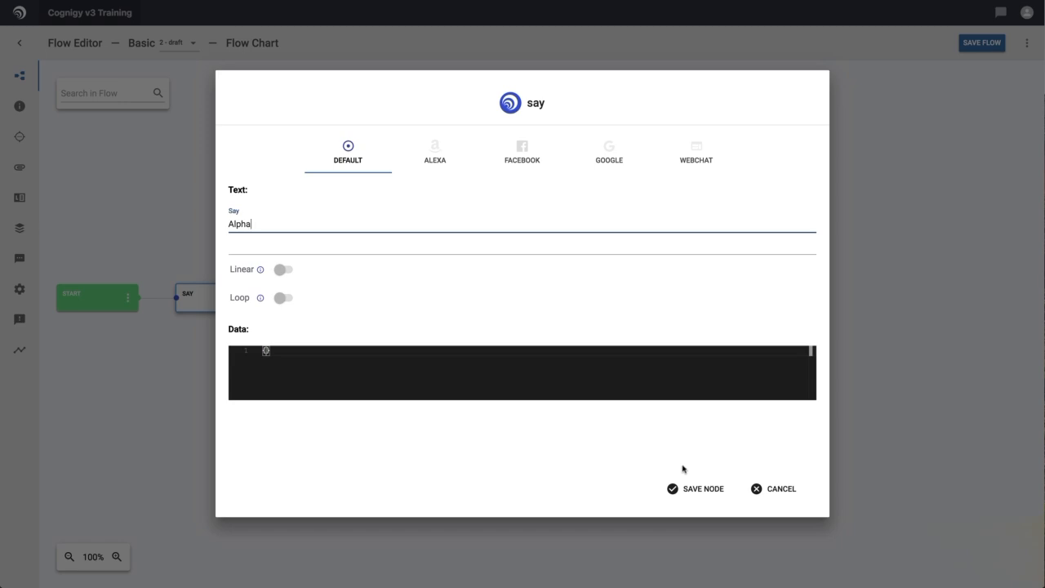
left_click(690, 490)
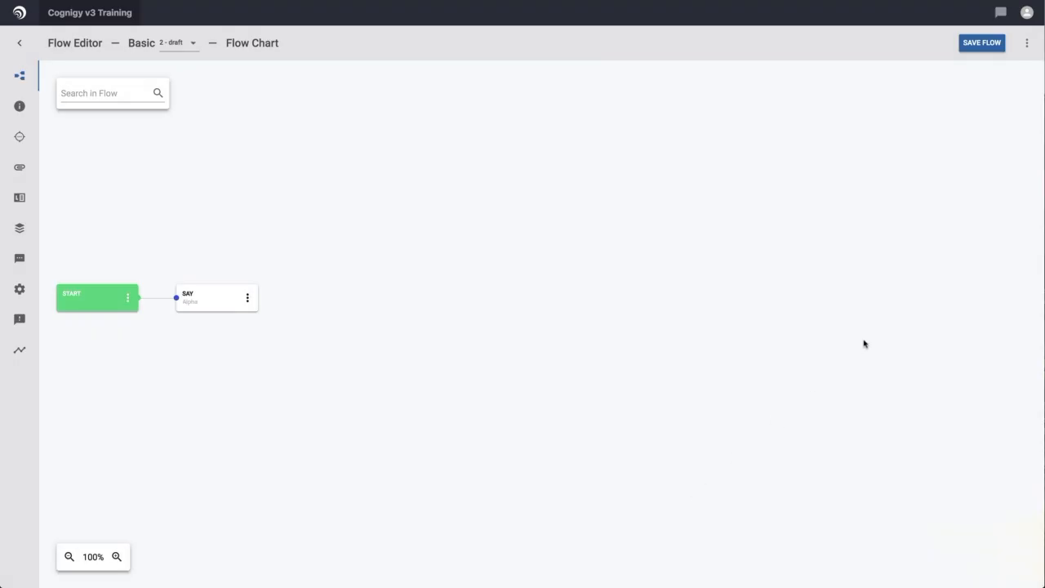
Show the interaction panel, enlarge the page to 175% and send the test message "Hello" to the Basic flow.
left_click(1001, 13)
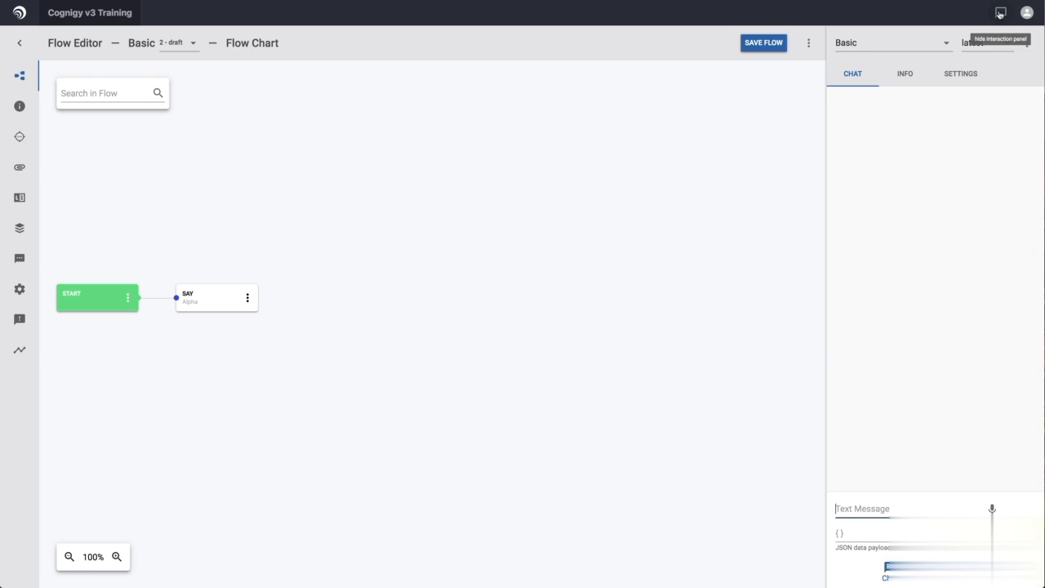
type("Hello")
key("ctrl+plus")
key("ctrl+plus")
key("ctrl+plus")
key("ctrl+plus")
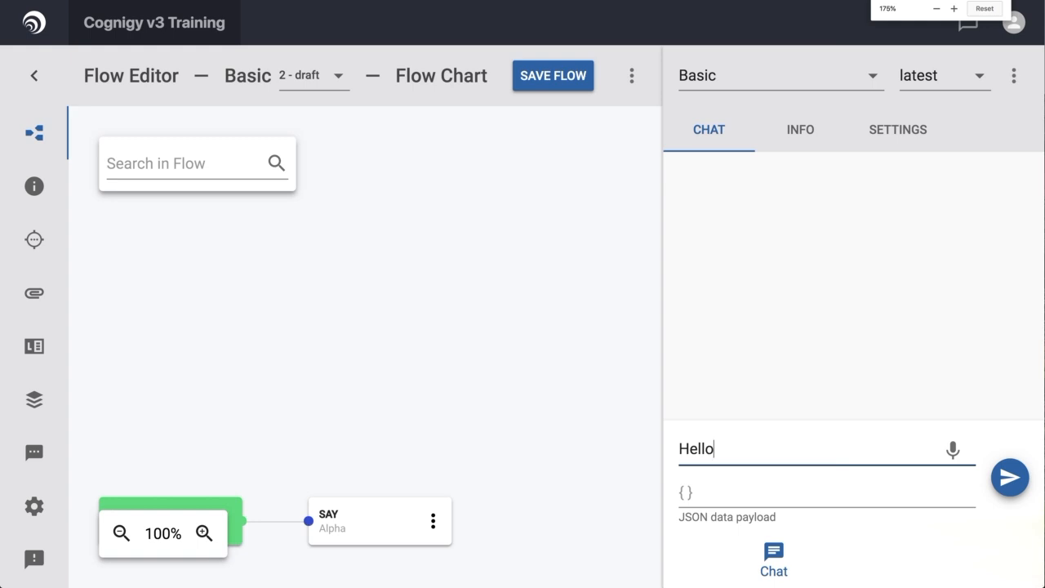
key("Return")
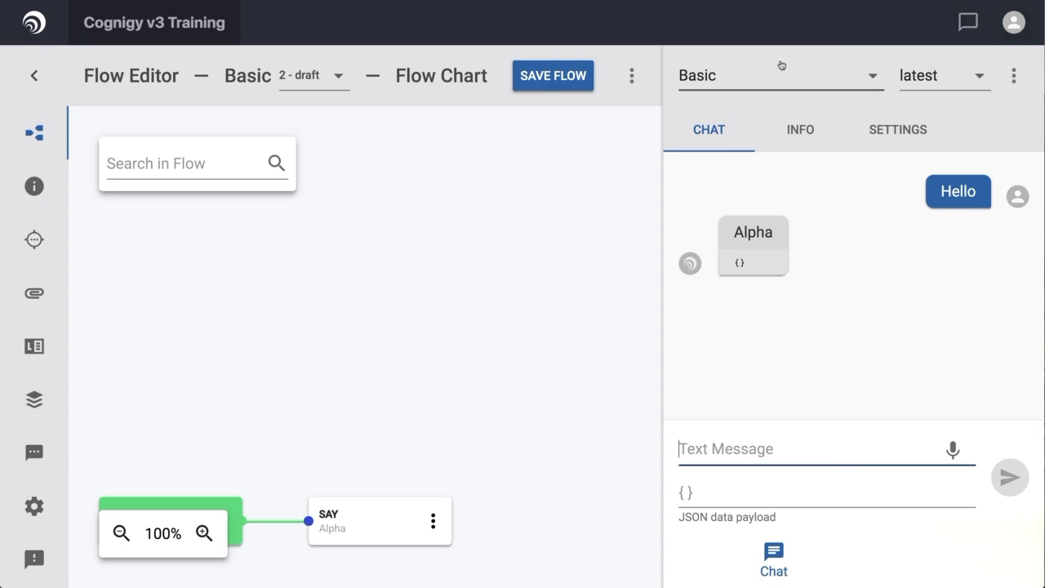
Add a second Say node with the text "Bravo" to the start node and save the node.
left_click(343, 347)
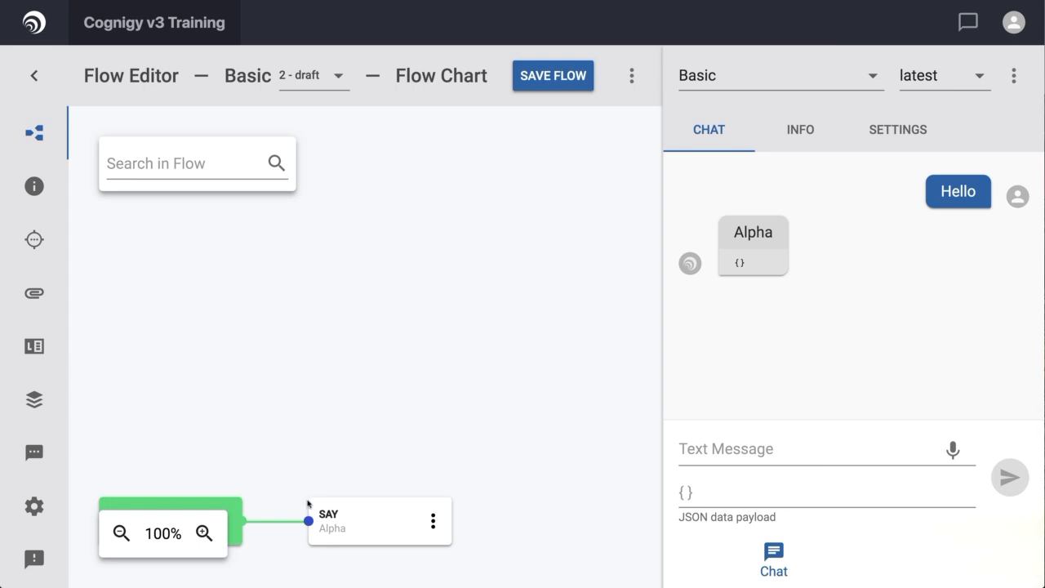
left_click(121, 532)
left_click(254, 295)
left_click(324, 344)
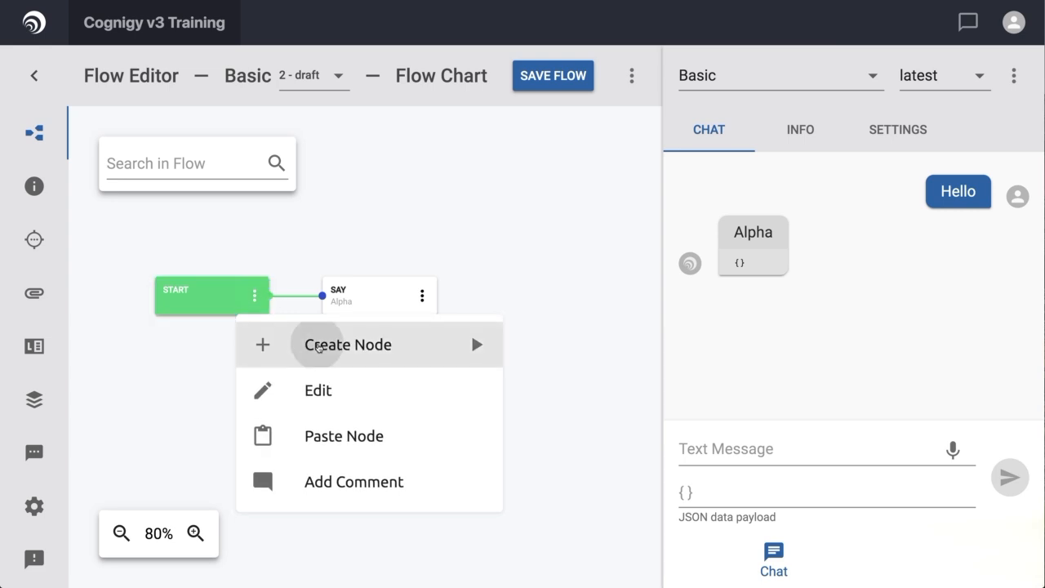
mouse_move(536, 108)
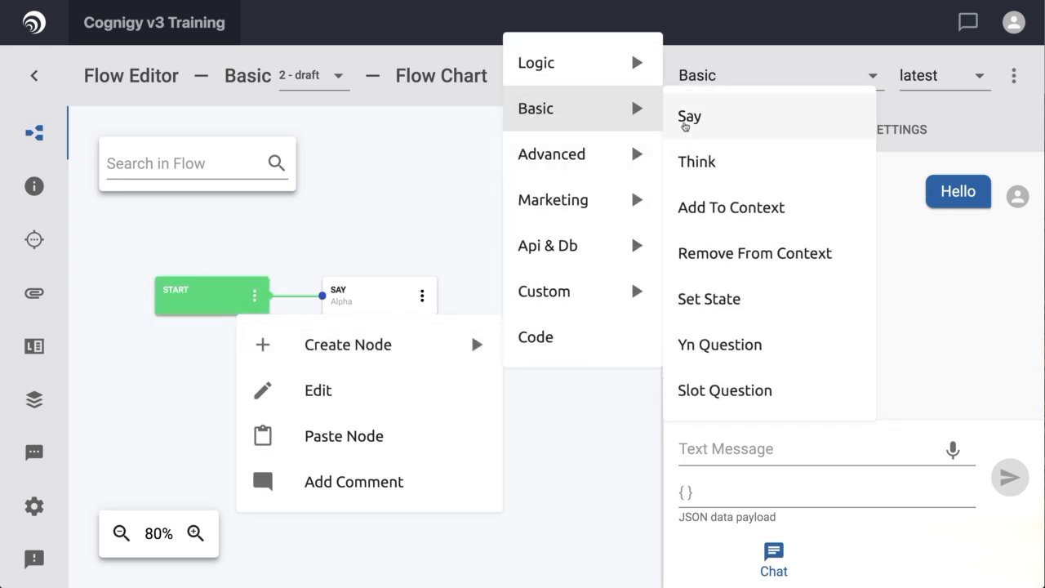
left_click(693, 109)
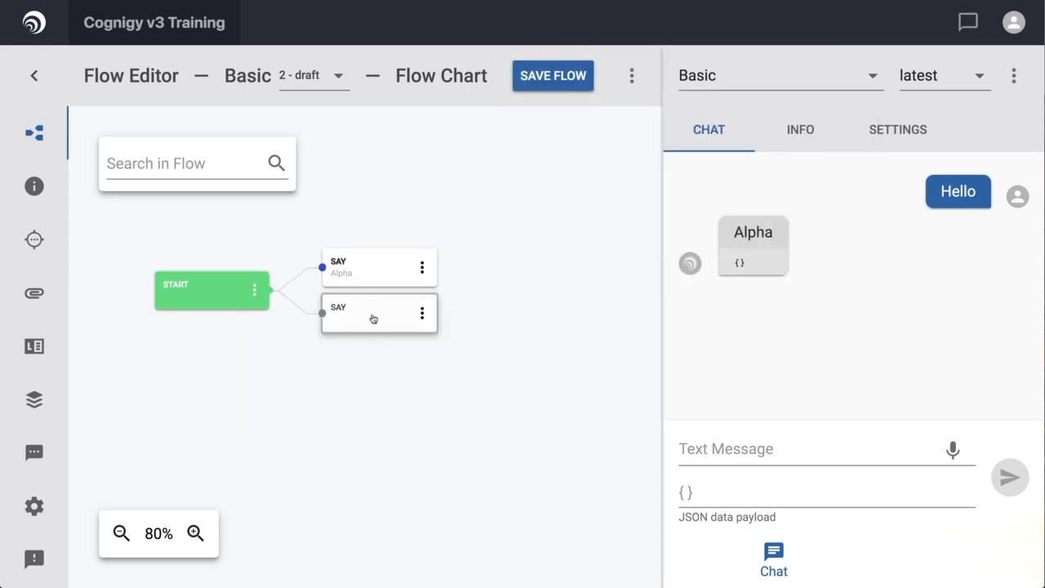
left_click(371, 321)
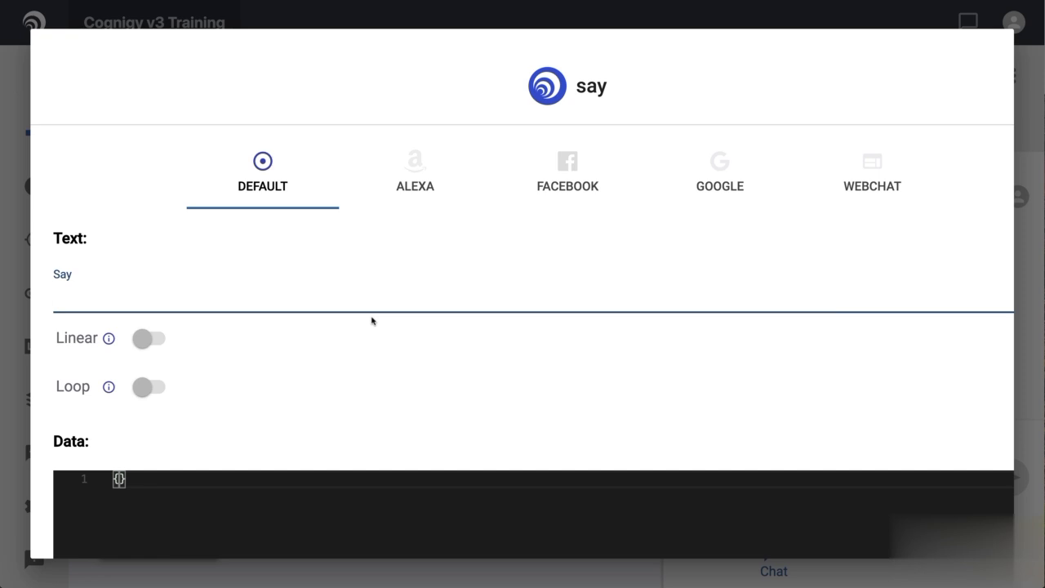
type("Bravo")
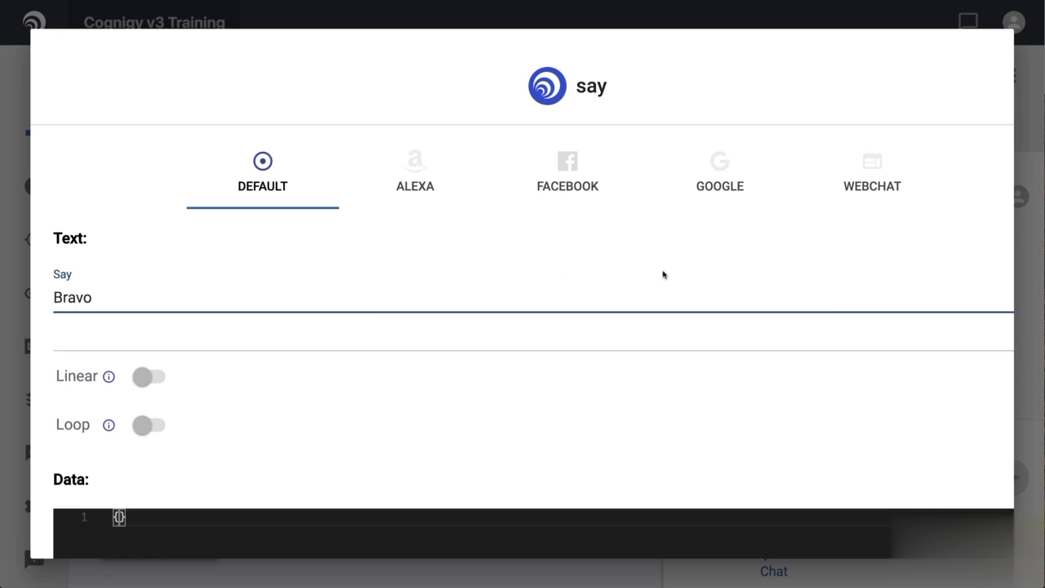
scroll(670, 282, "down", 5)
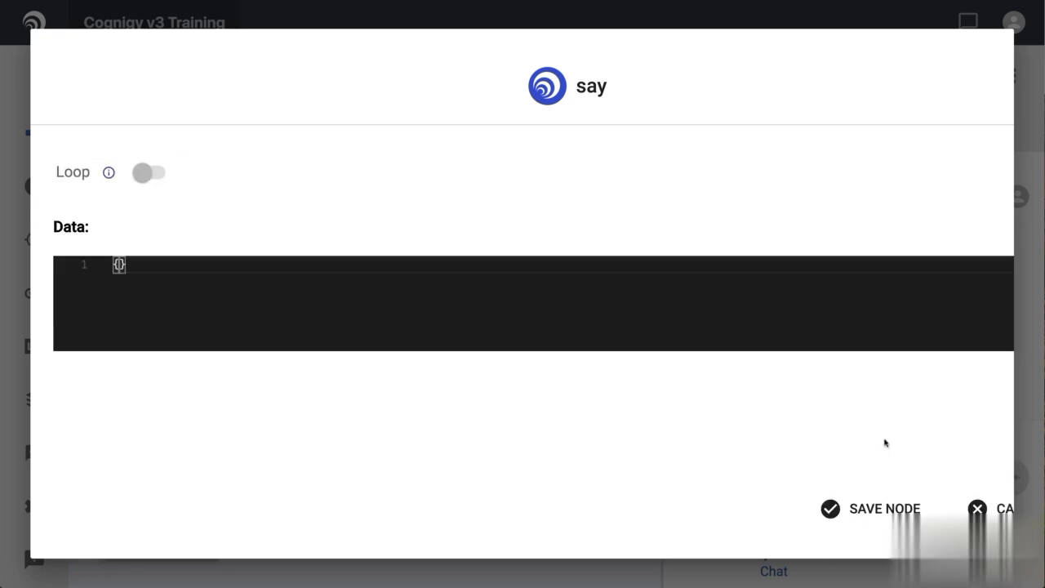
left_click(872, 506)
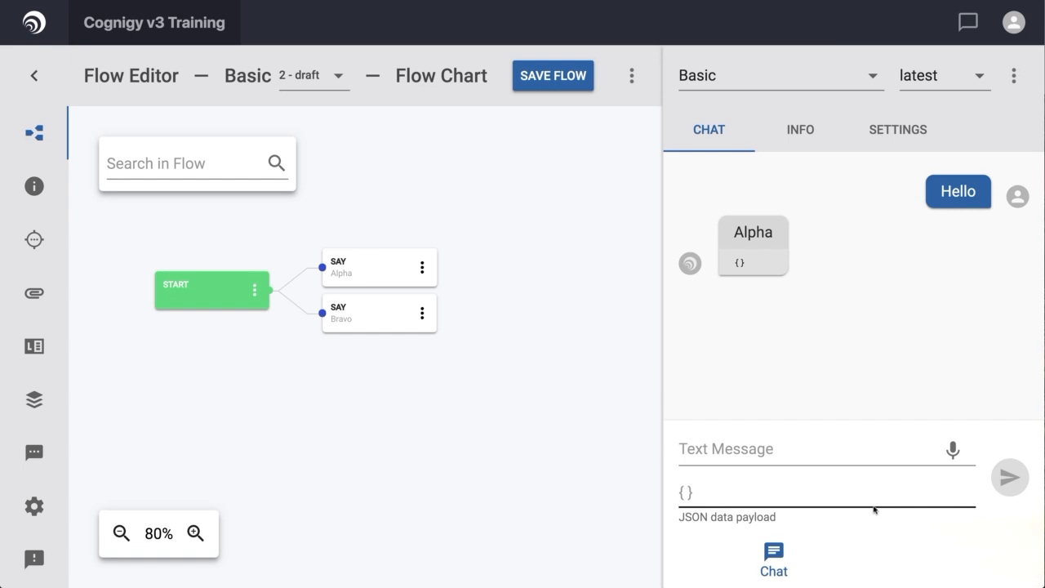
Send the test message "hi" to the Basic flow to try both Say nodes.
left_click(738, 448)
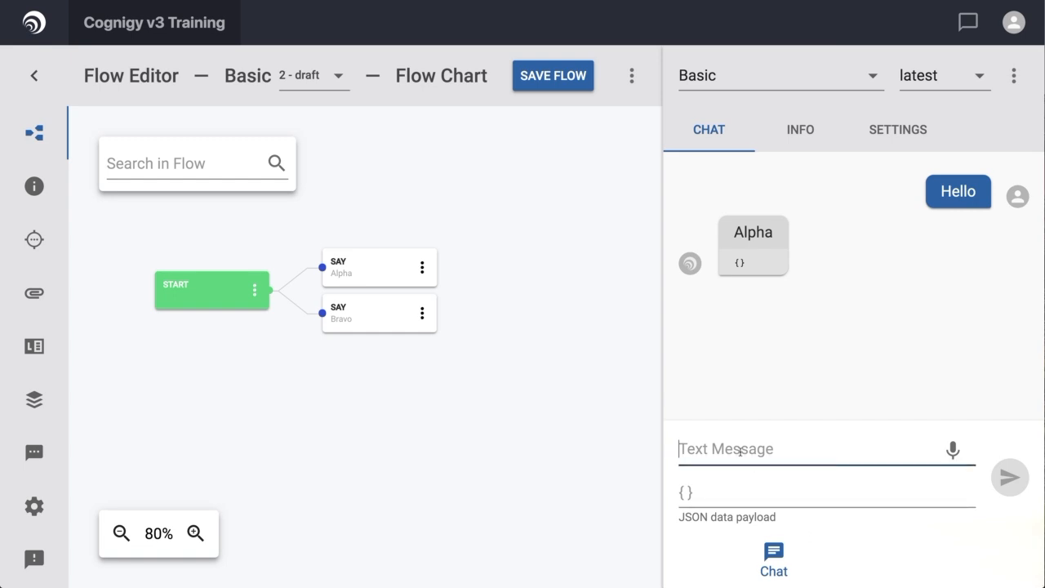
type("hi")
key("Return")
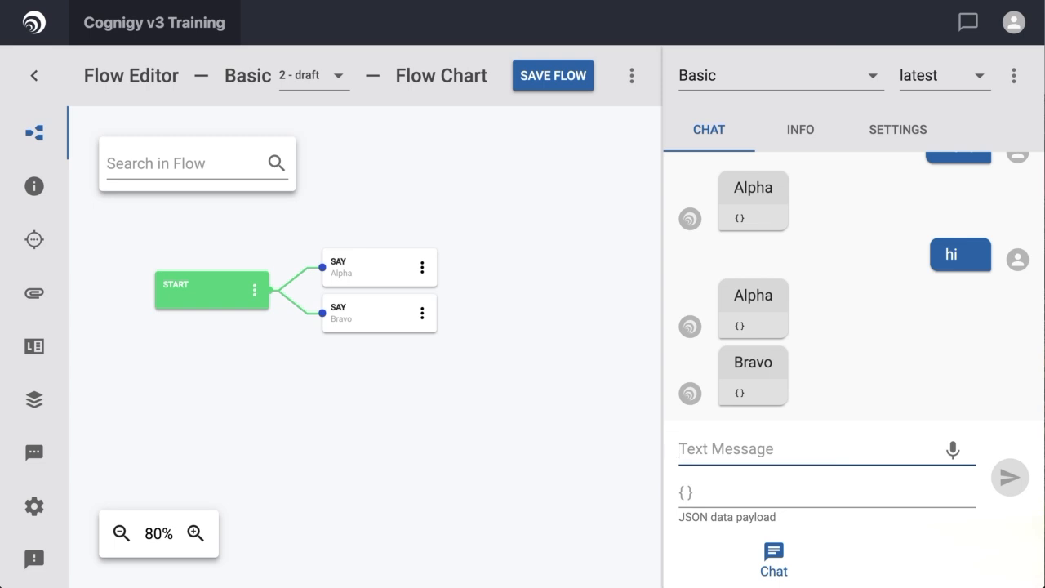
Move the Bravo Say node above the Alpha Say node.
left_click(397, 327)
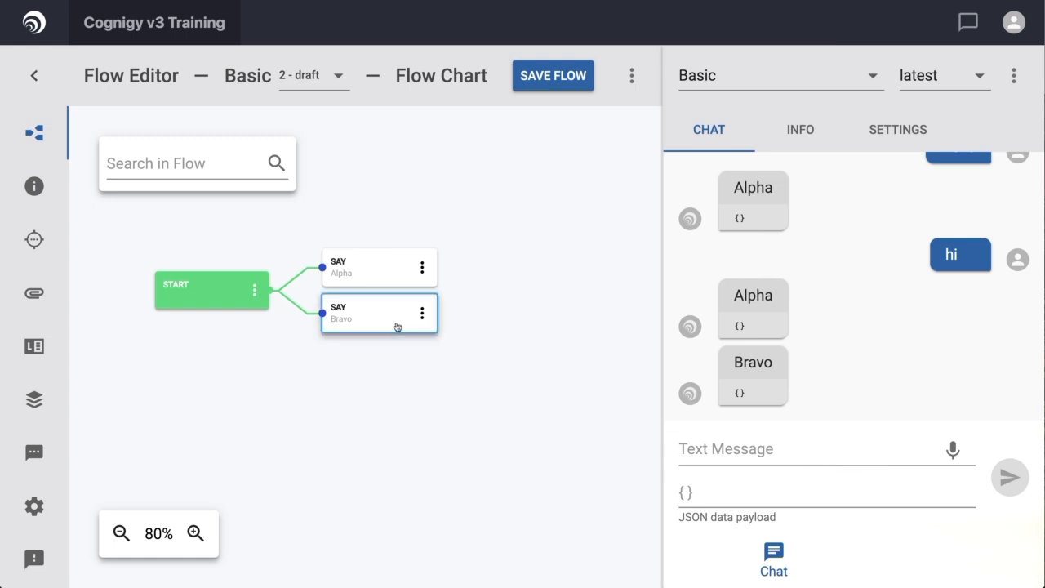
key("shift+Up")
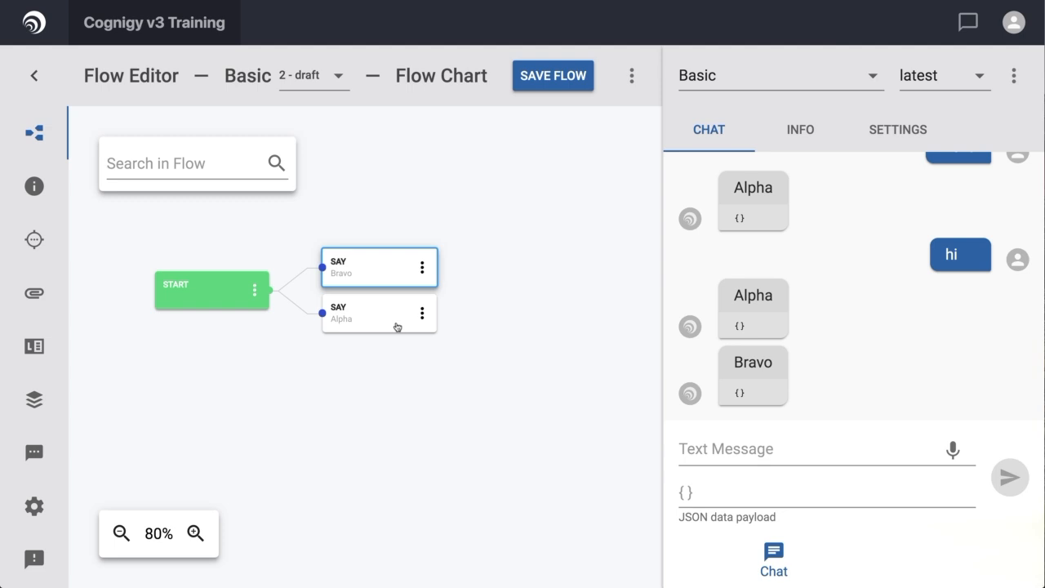
Send the test message "Hello" to try the new node order and save flow version 2 without a commit message.
left_click(751, 448)
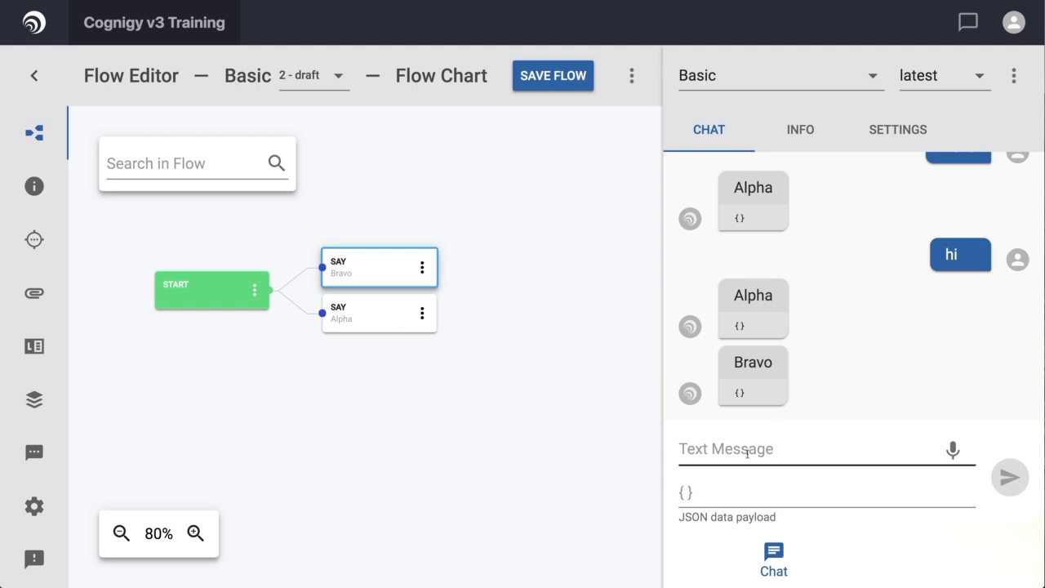
type("Hello")
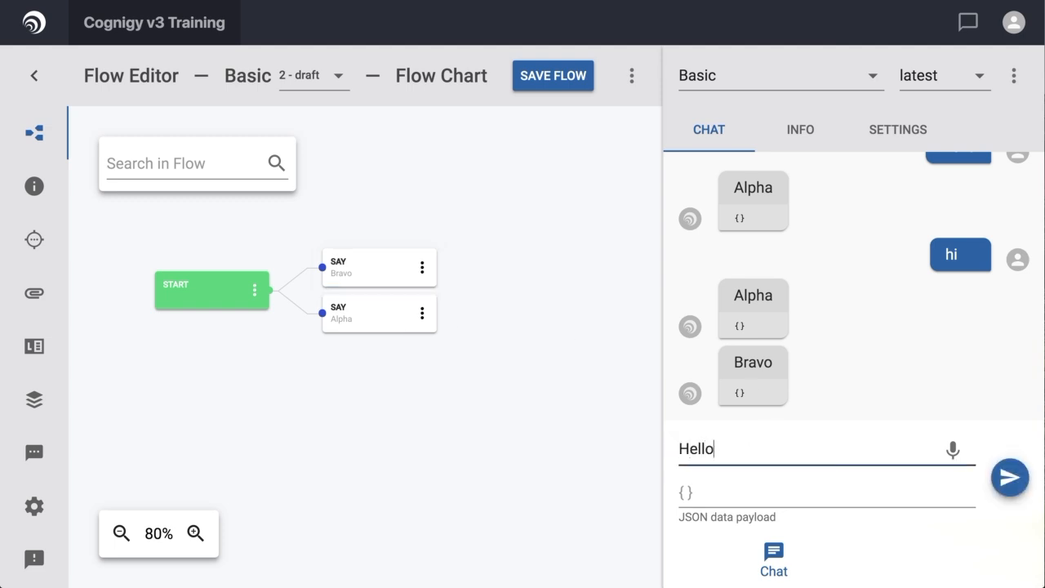
key("Return")
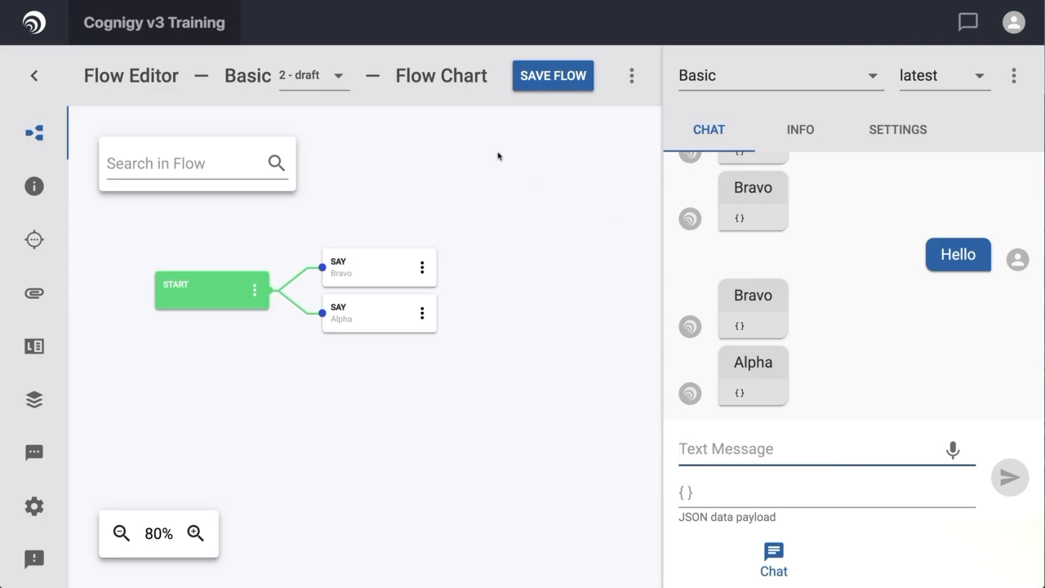
left_click(535, 75)
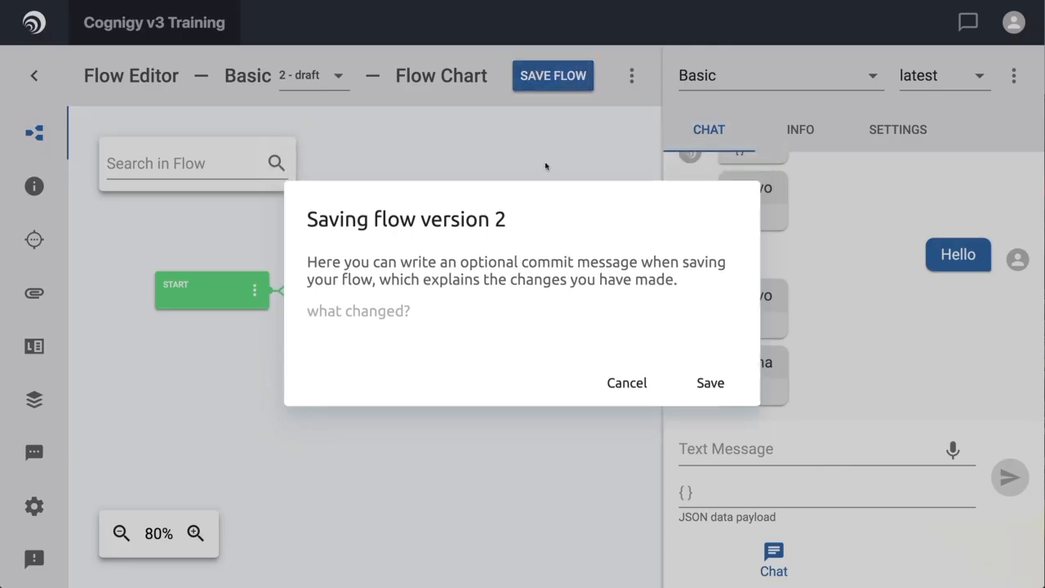
left_click(708, 396)
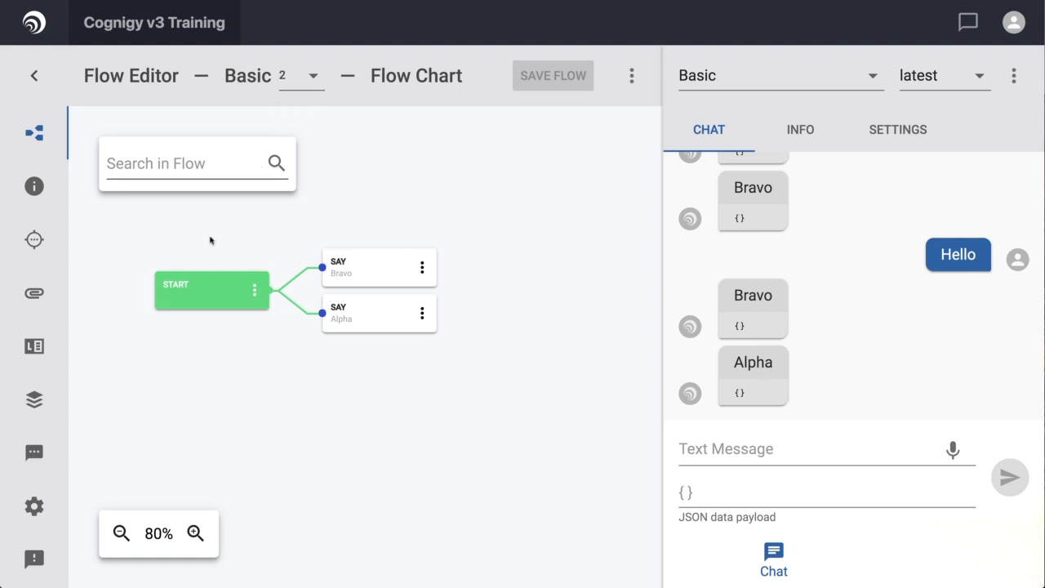
Add a third Say node with the text "Charlie" to the start node and save the node.
left_click(255, 292)
mouse_move(348, 338)
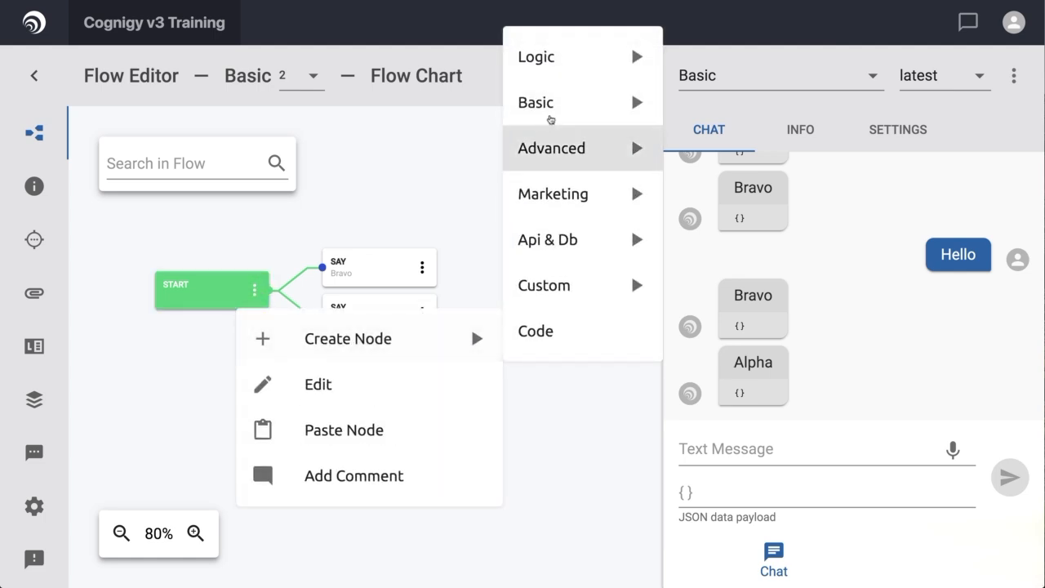
mouse_move(552, 110)
left_click(686, 108)
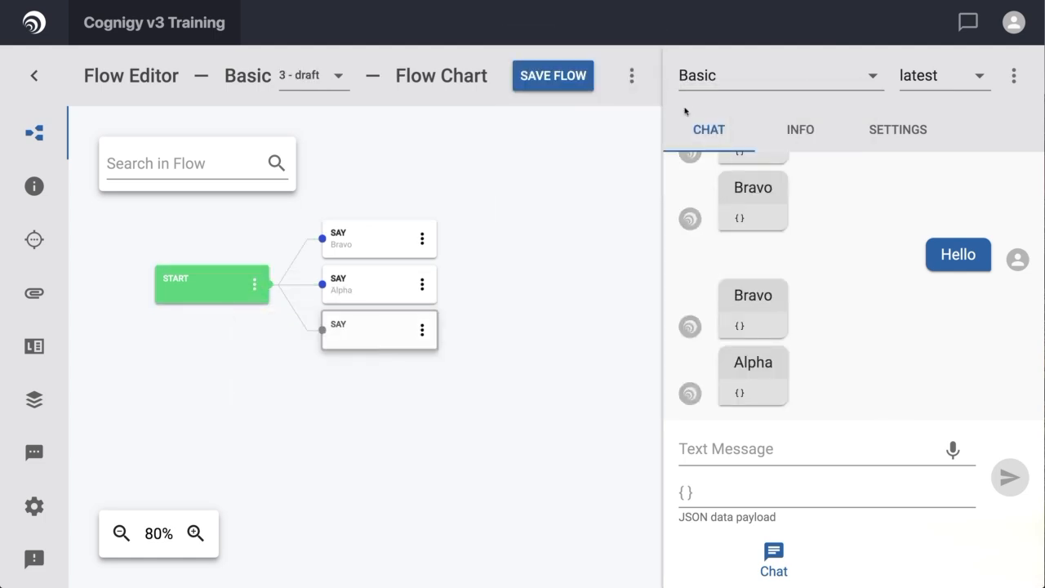
double_click(356, 329)
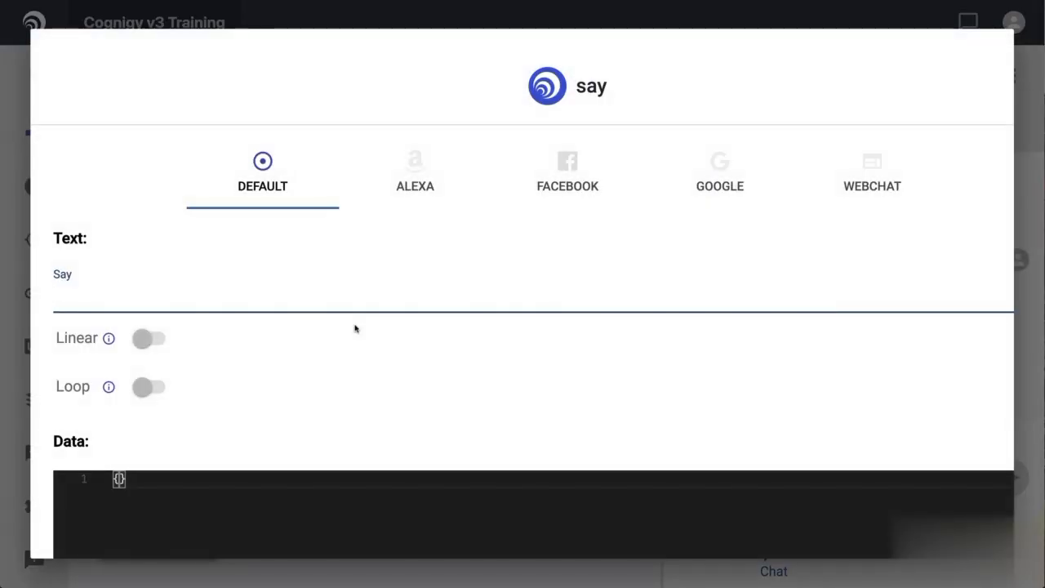
type("Charli")
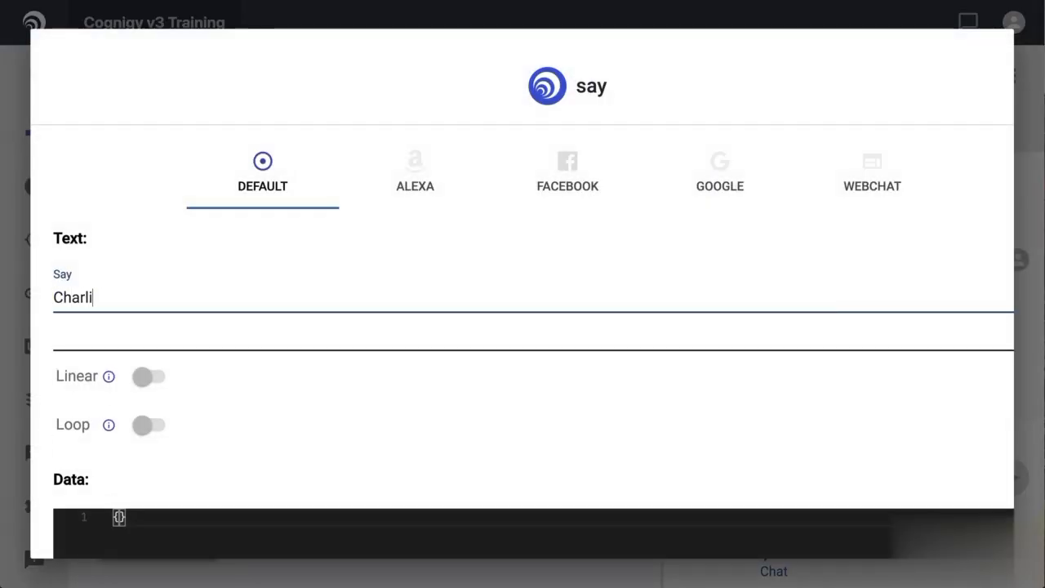
type("e")
scroll(749, 381, "down", 3)
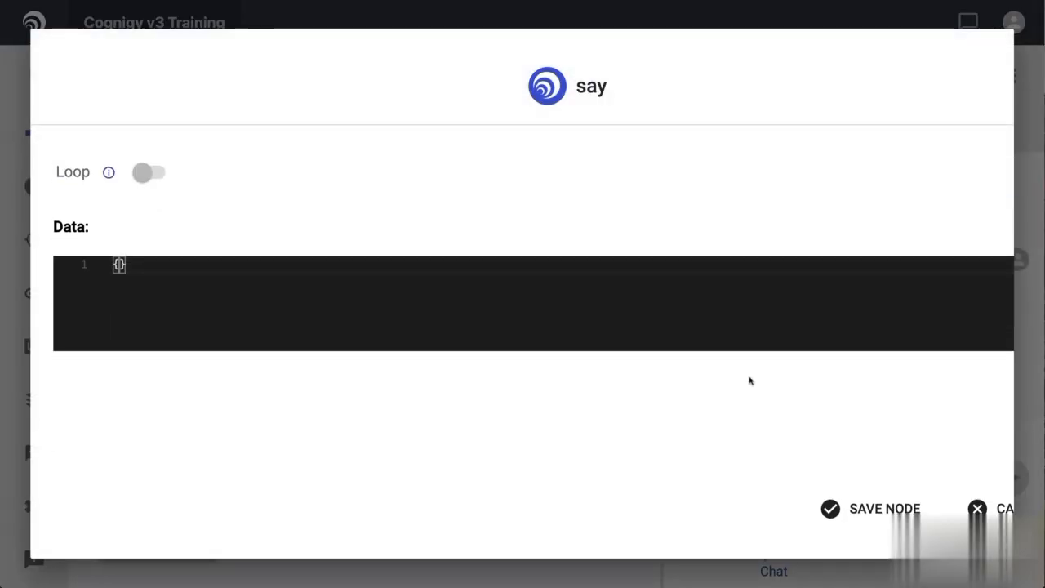
left_click(872, 511)
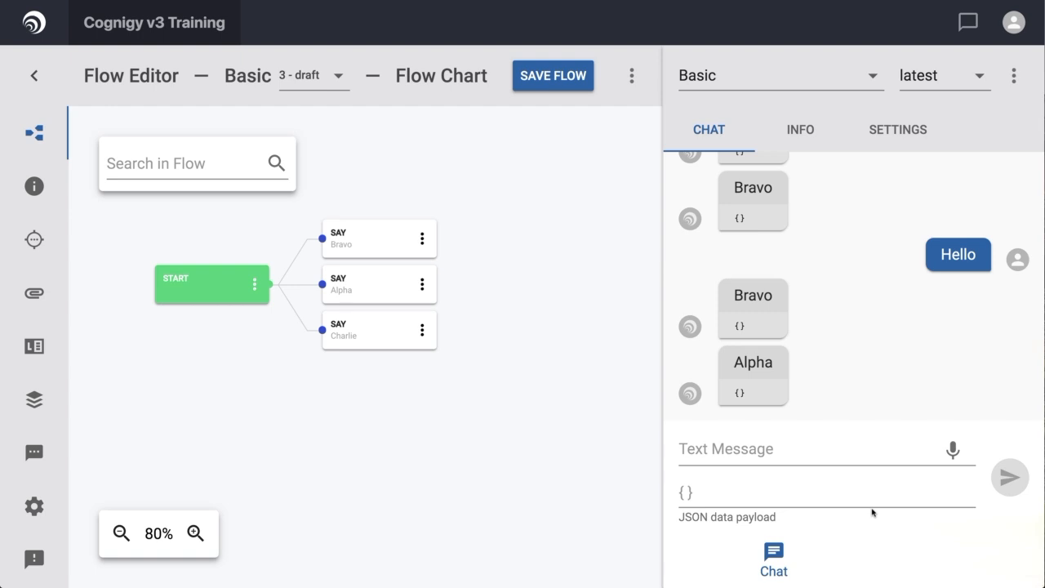
View saved version 2 of the Basic flow in the editor and return to the version 3 draft.
left_click(340, 75)
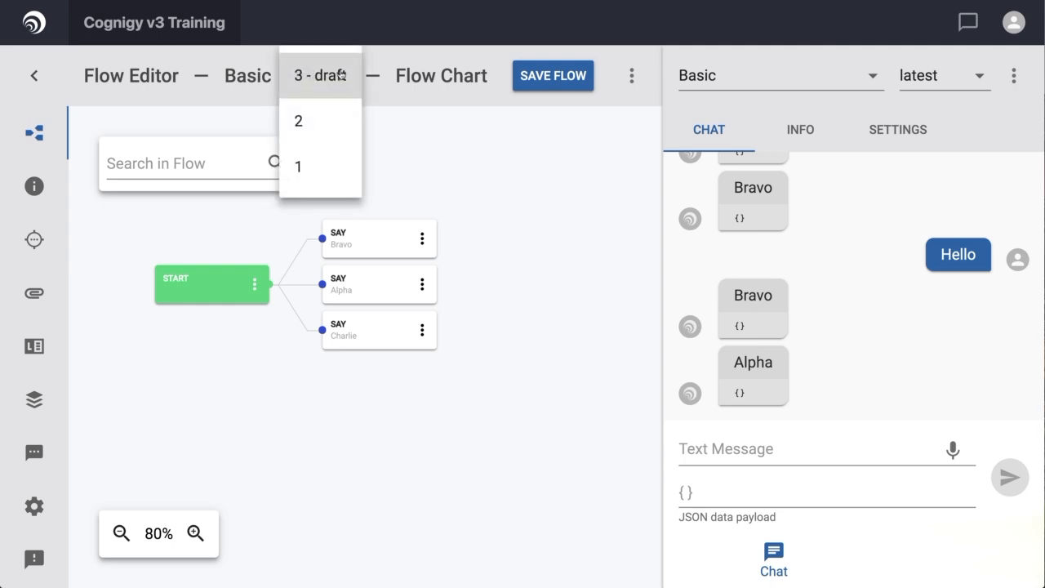
left_click(328, 121)
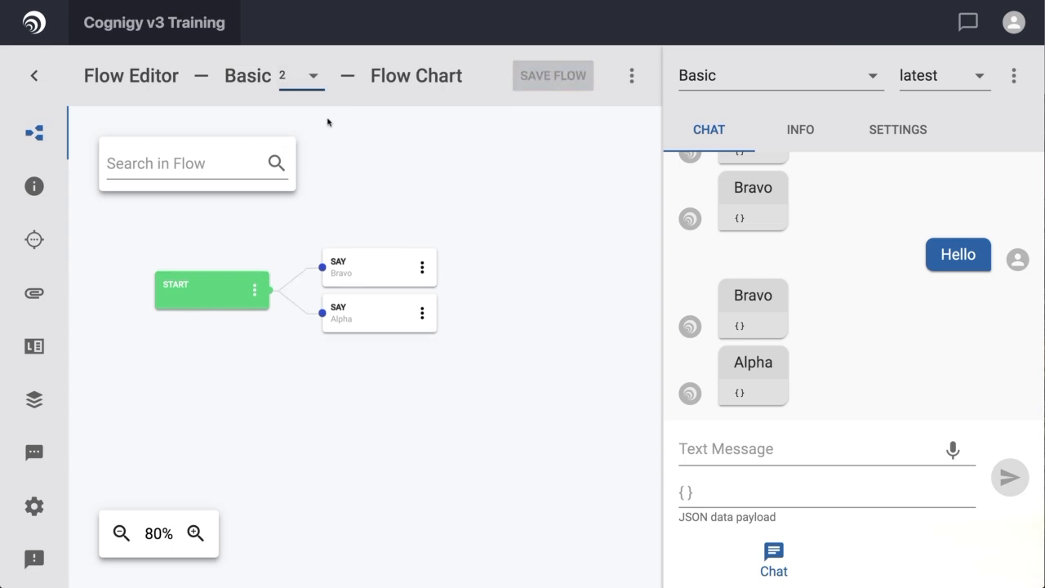
left_click(309, 85)
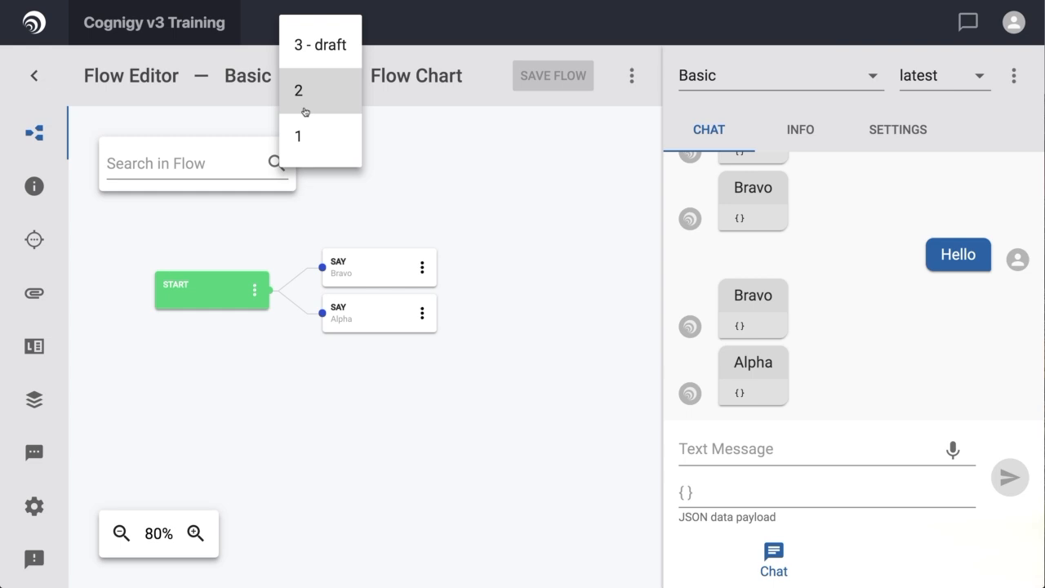
left_click(306, 45)
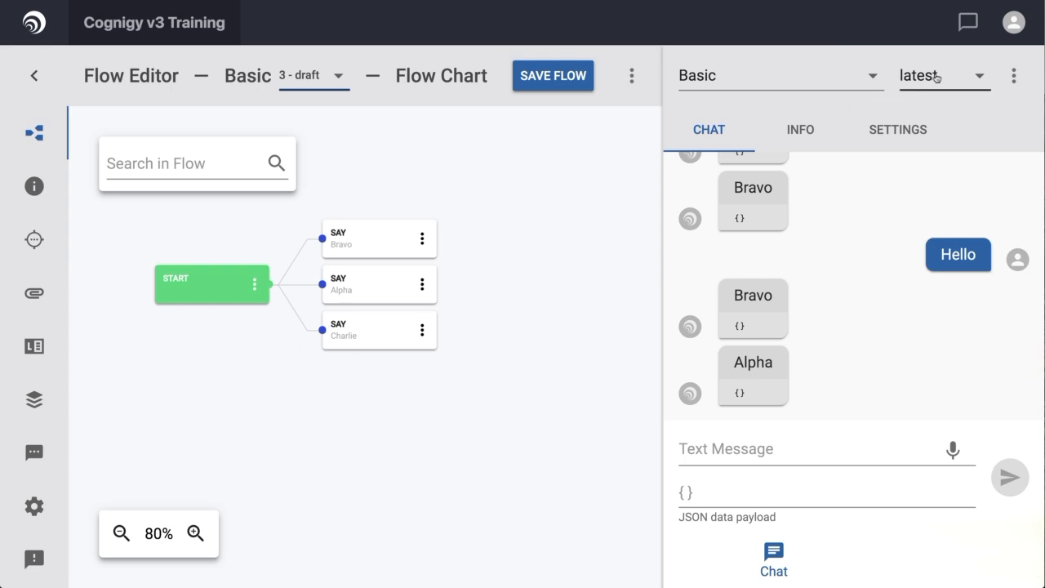
Send the test message "hi" to the latest version of the Basic flow.
left_click(720, 467)
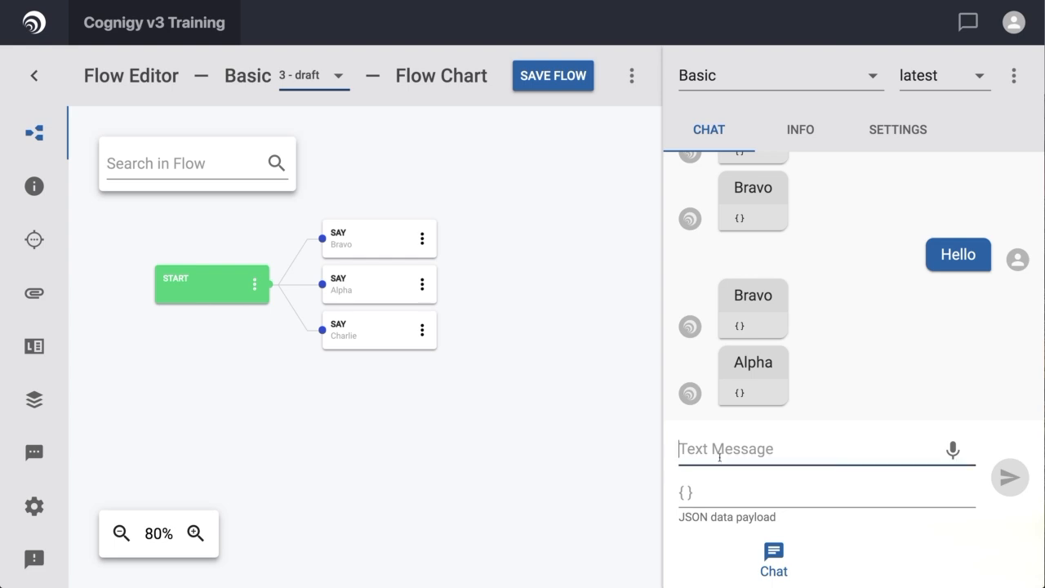
type("hi")
key("Return")
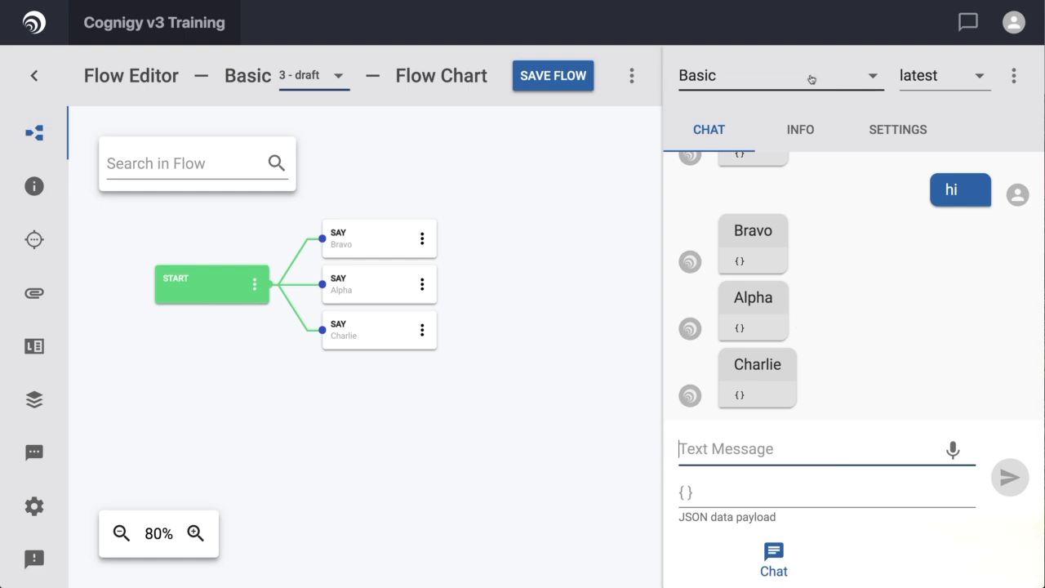
Switch the chat to version 2 of the Basic flow and send the test message "hi".
left_click(924, 78)
left_click(922, 163)
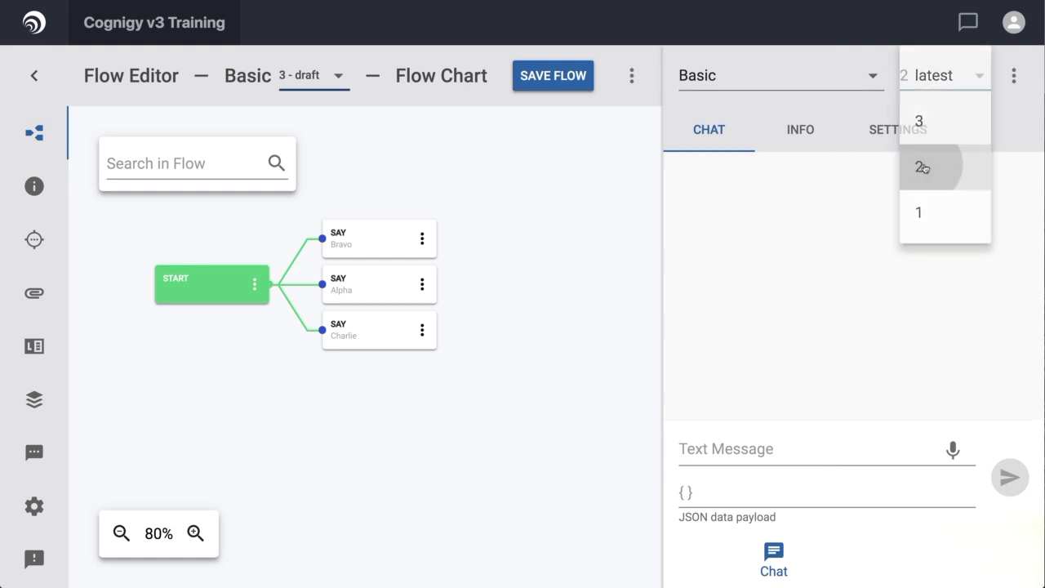
left_click(741, 452)
type("hi")
key("Return")
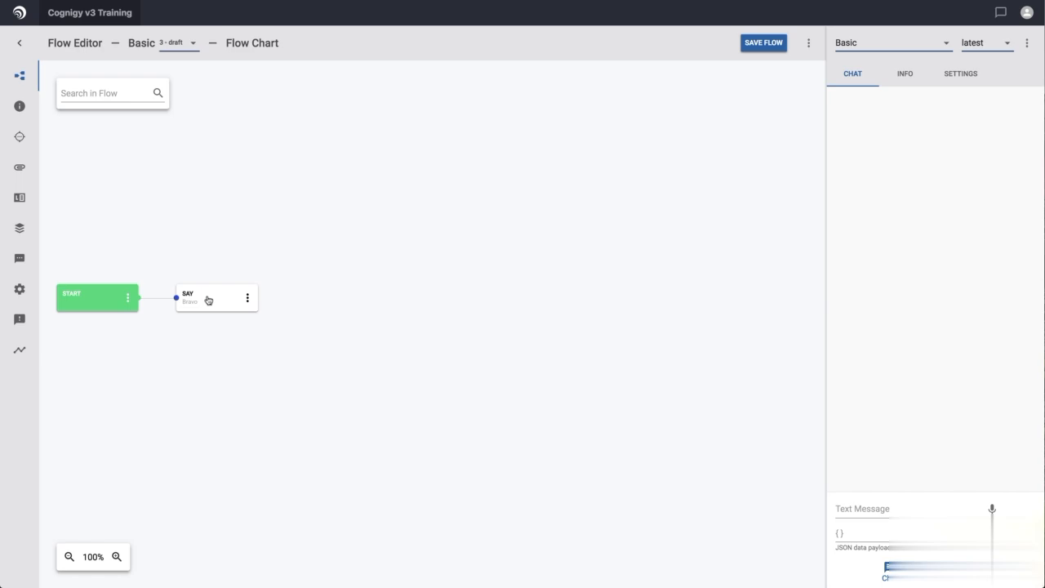
Check the Linear and Loop option hints, add the alternative texts "B" and "ß" to the Bravo Say node, and save it.
double_click(208, 301)
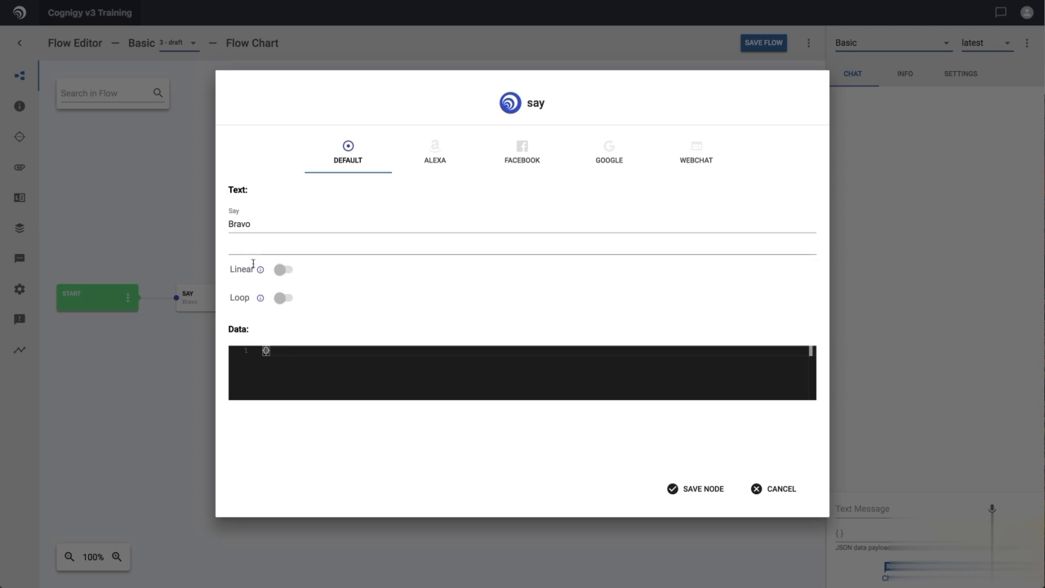
mouse_move(258, 270)
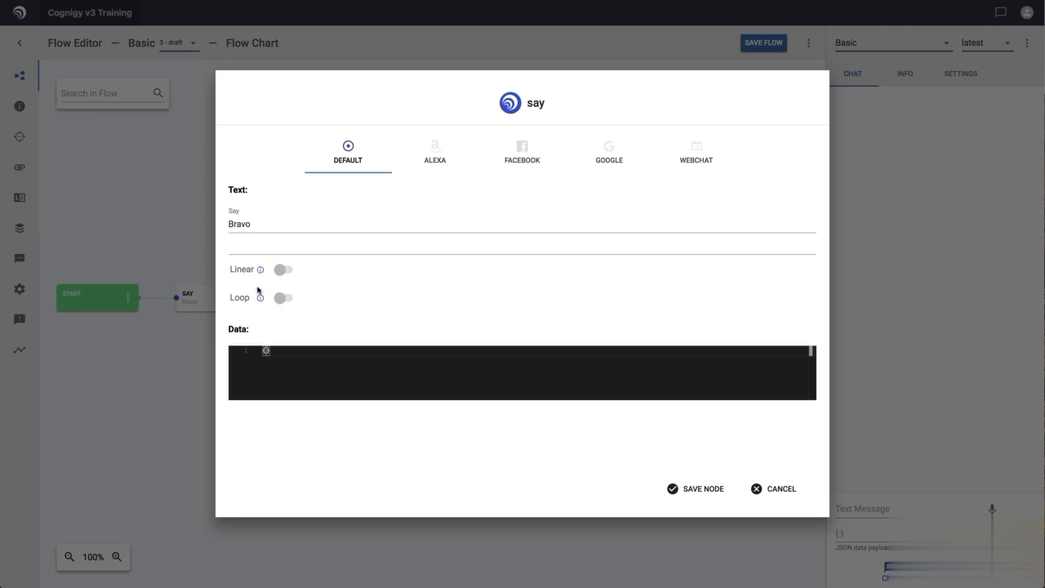
mouse_move(260, 299)
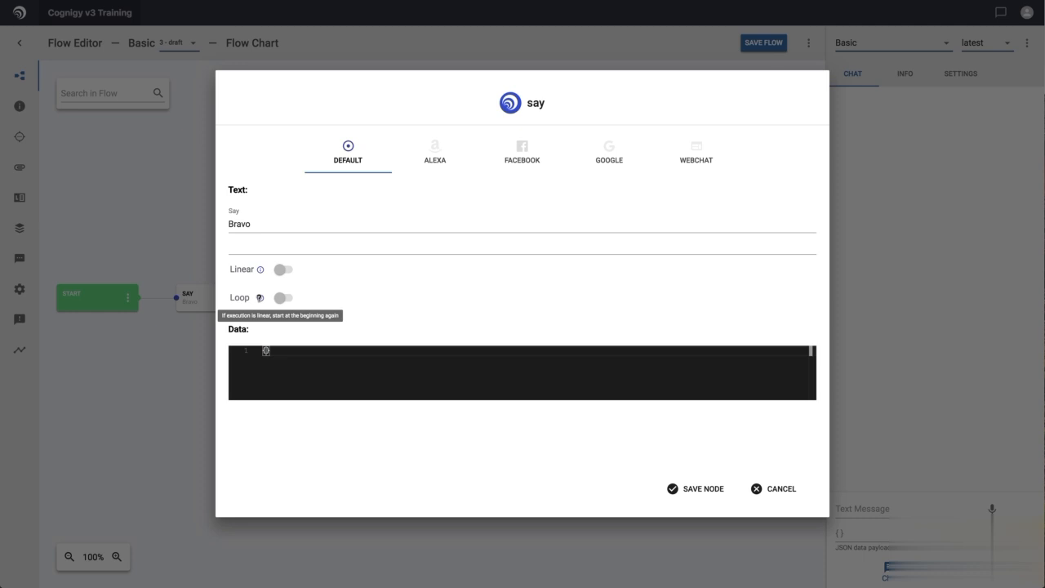
left_click(233, 247)
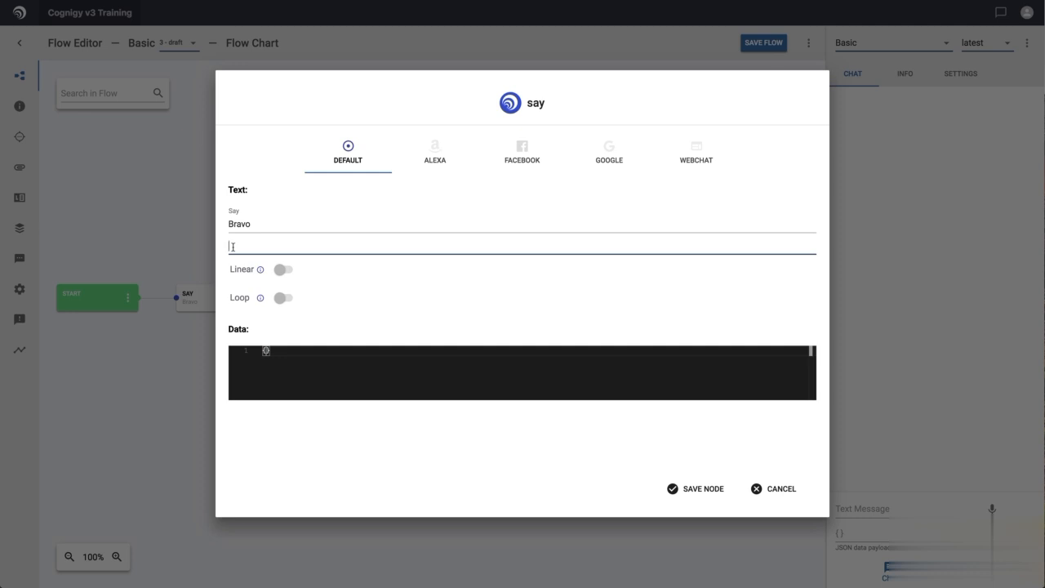
type("B")
left_click(240, 268)
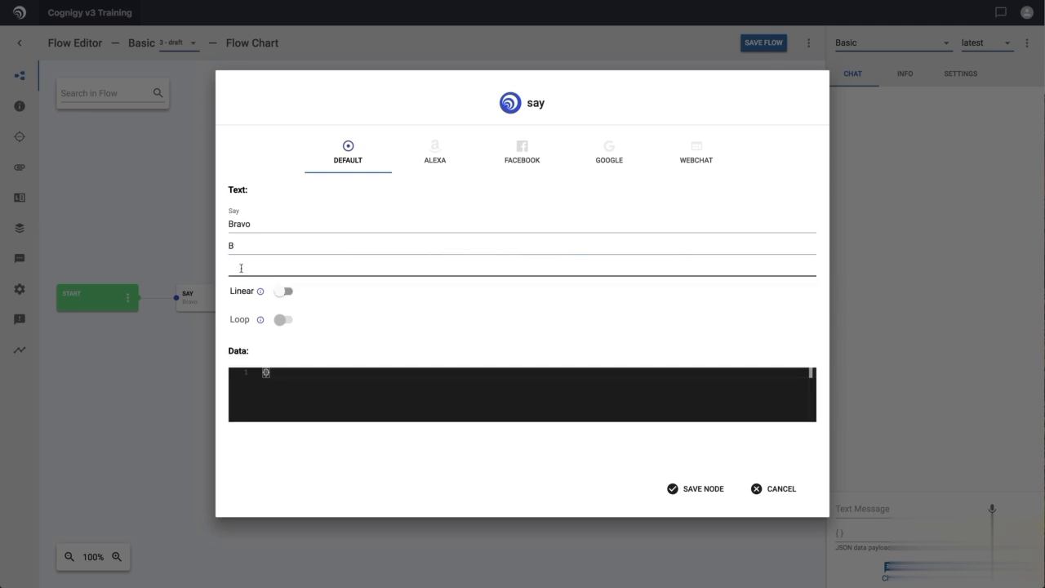
type("B")
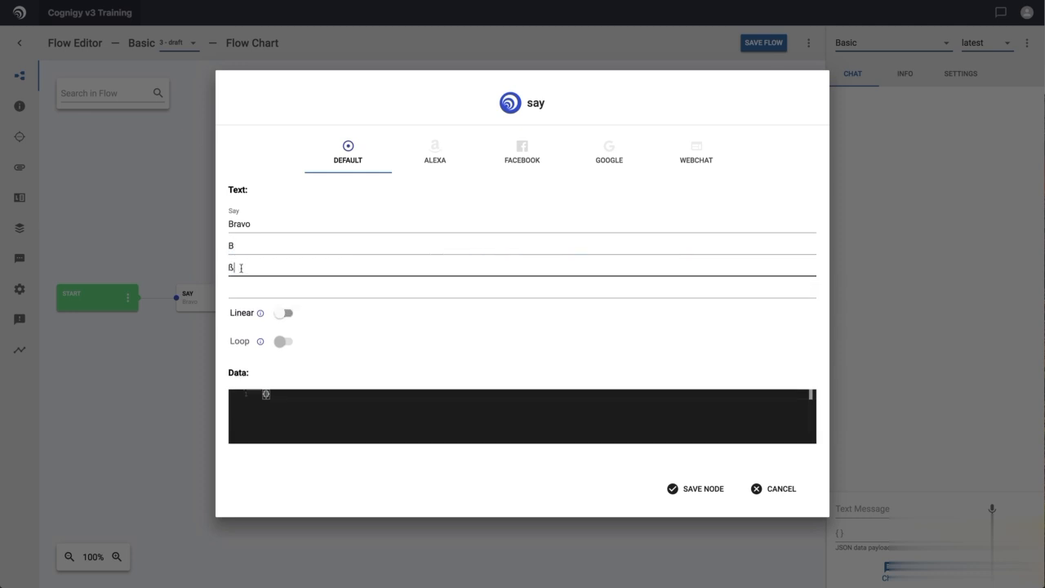
left_click(707, 496)
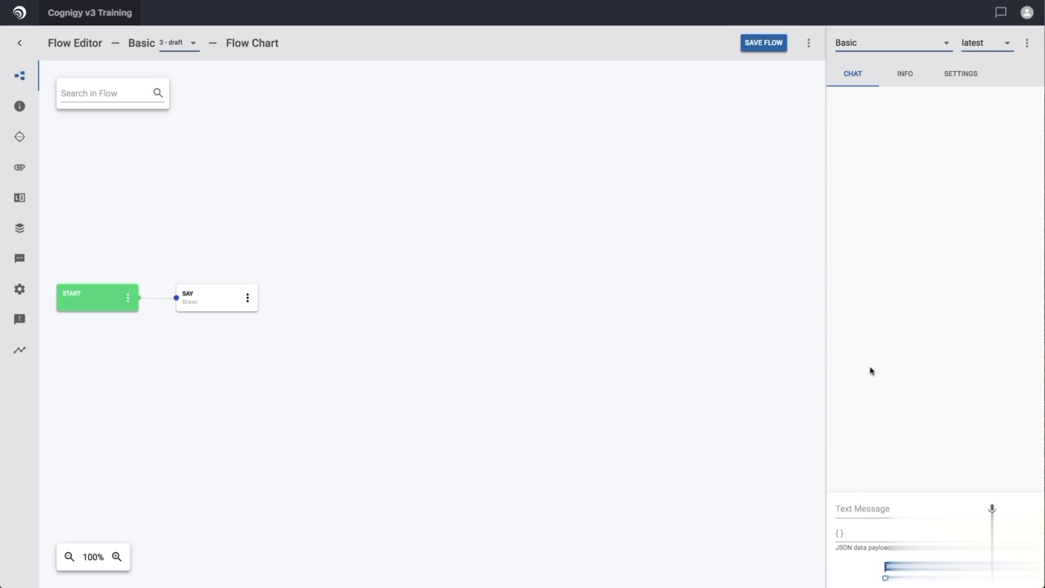
Send the test message "hi" three times to try the Say node's alternative texts.
left_click(850, 507)
type("hi")
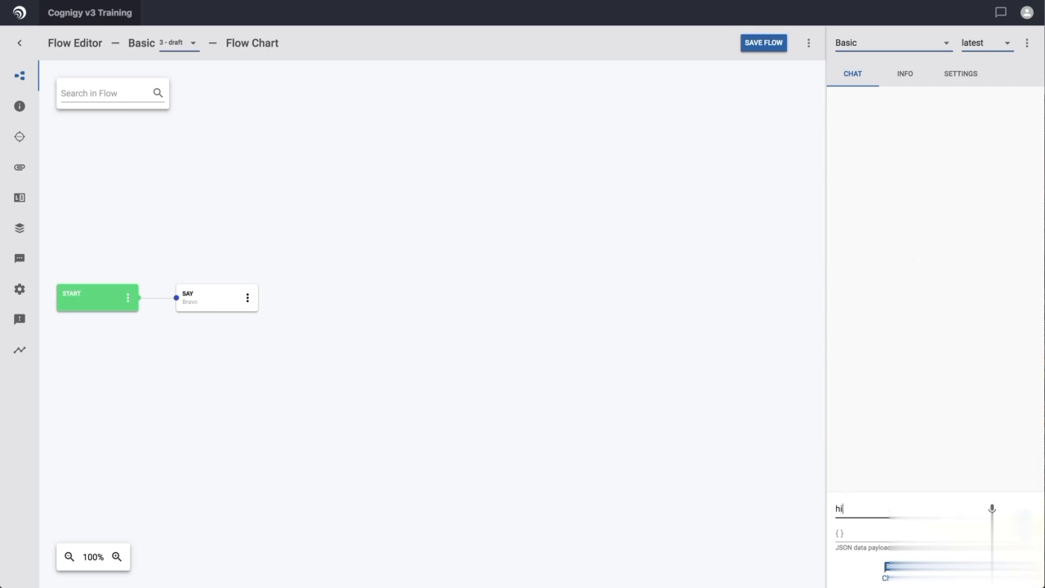
key("Return")
type("hi")
key("Return")
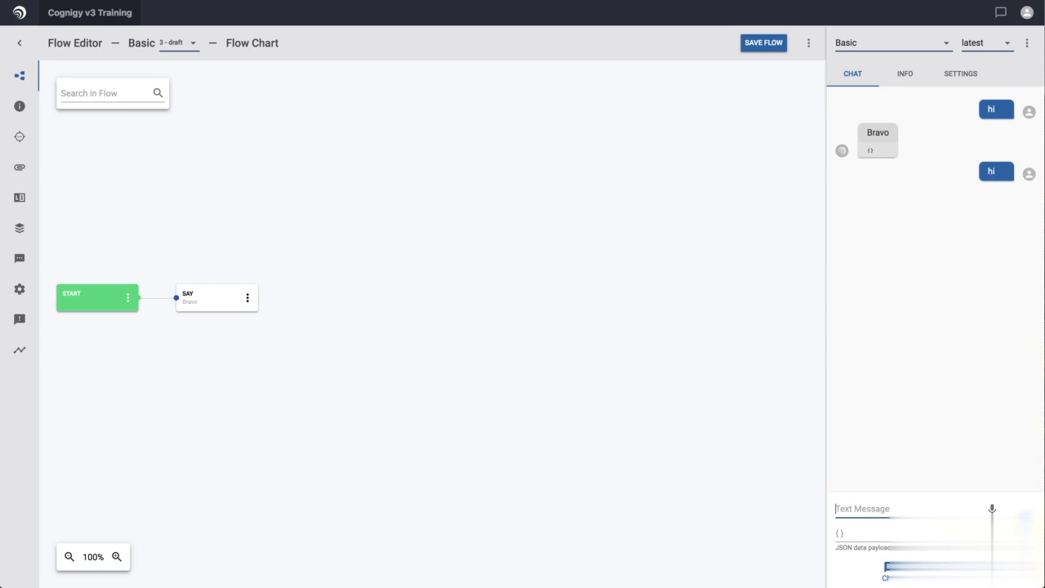
type("hi")
key("Return")
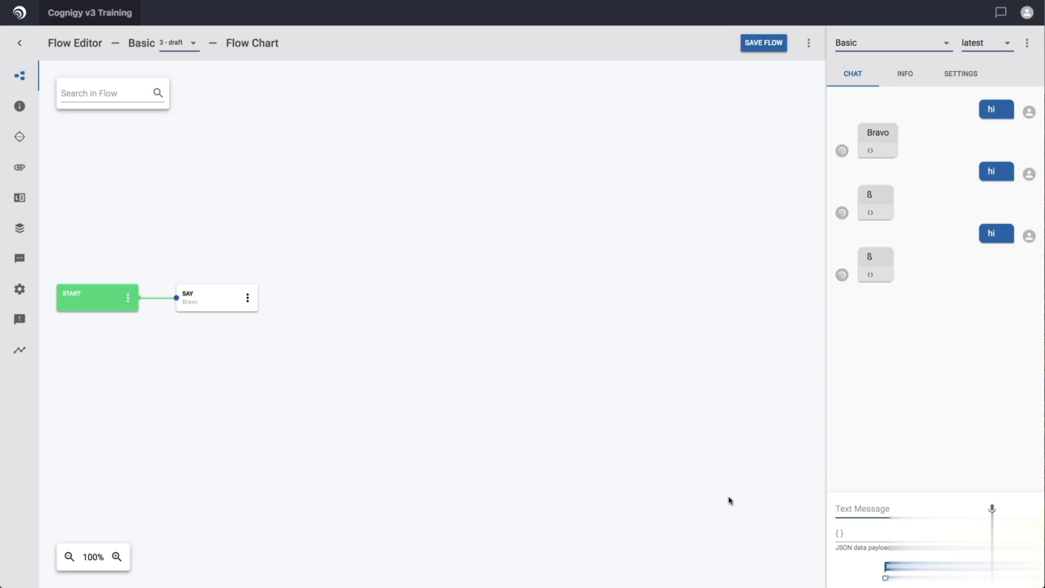
Review the Bravo Say node's Alexa and Facebook channel options and set the Facebook output type to Text & Quick Replies.
left_click(221, 309)
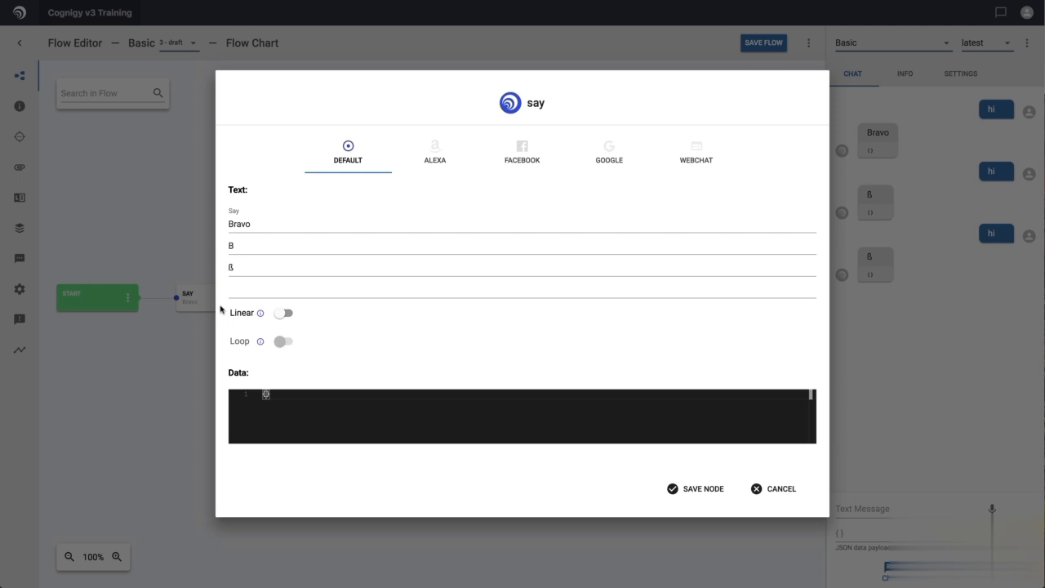
left_click(519, 162)
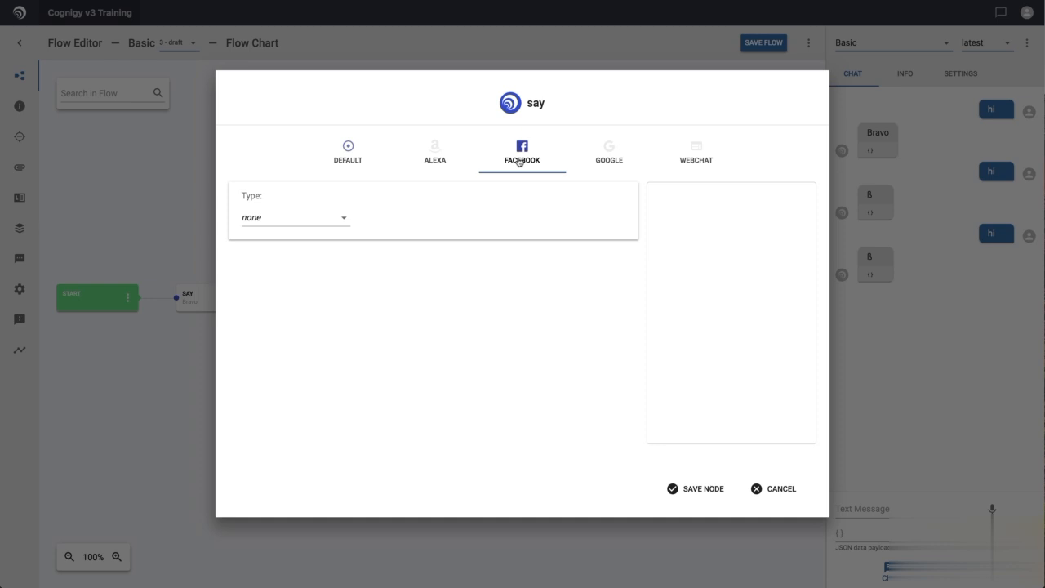
left_click(433, 159)
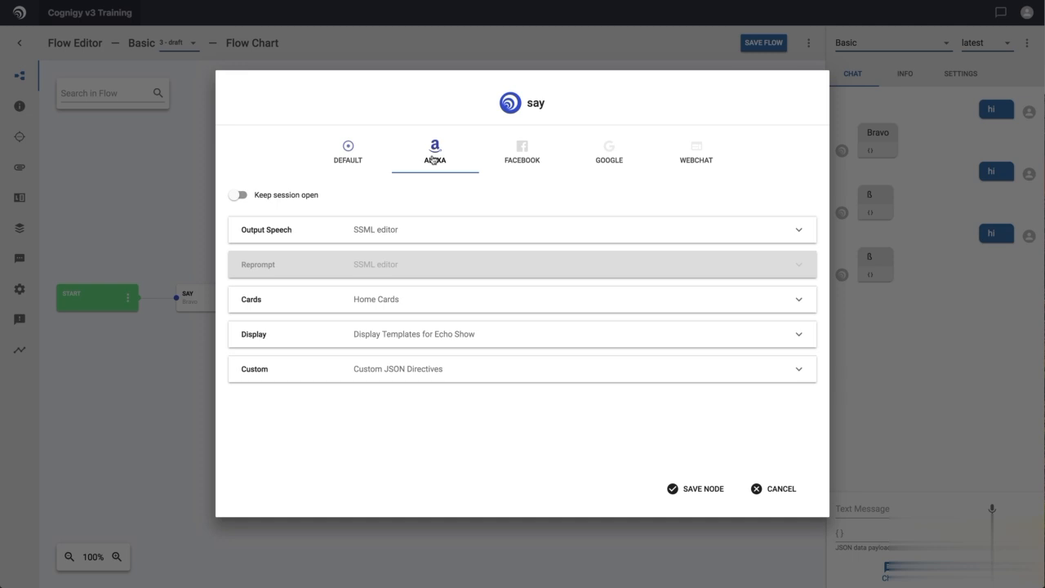
left_click(526, 156)
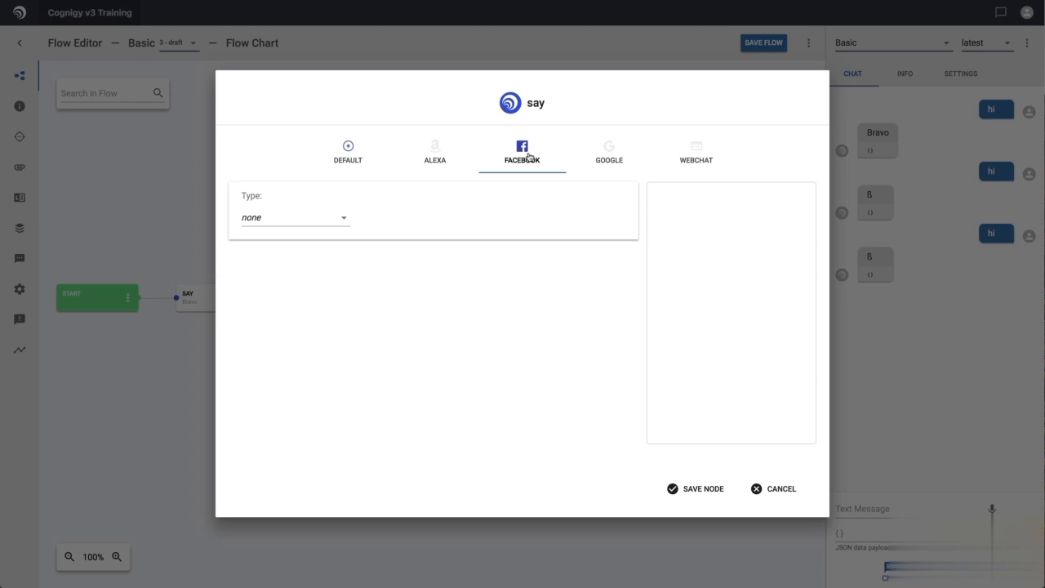
left_click(323, 219)
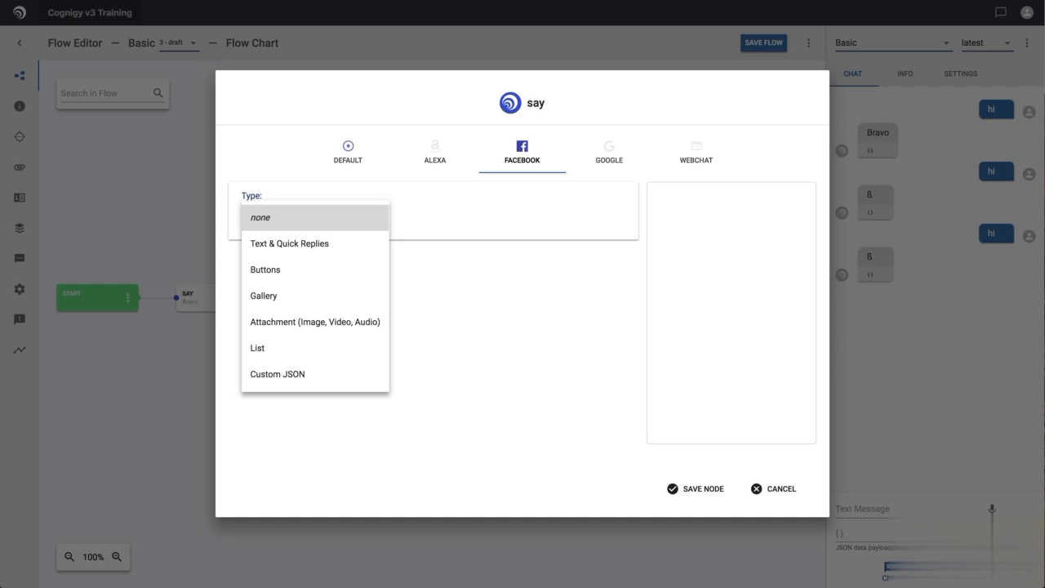
left_click(268, 245)
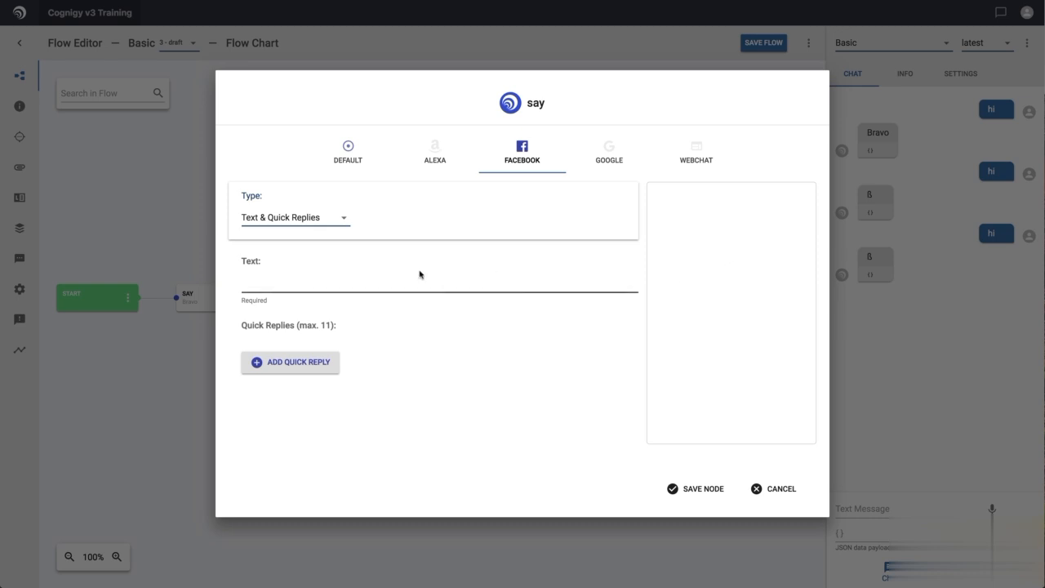
Enter "NATO PHONETIC" as the text of the Facebook Text & Quick Replies output.
left_click(287, 285)
type("NAT")
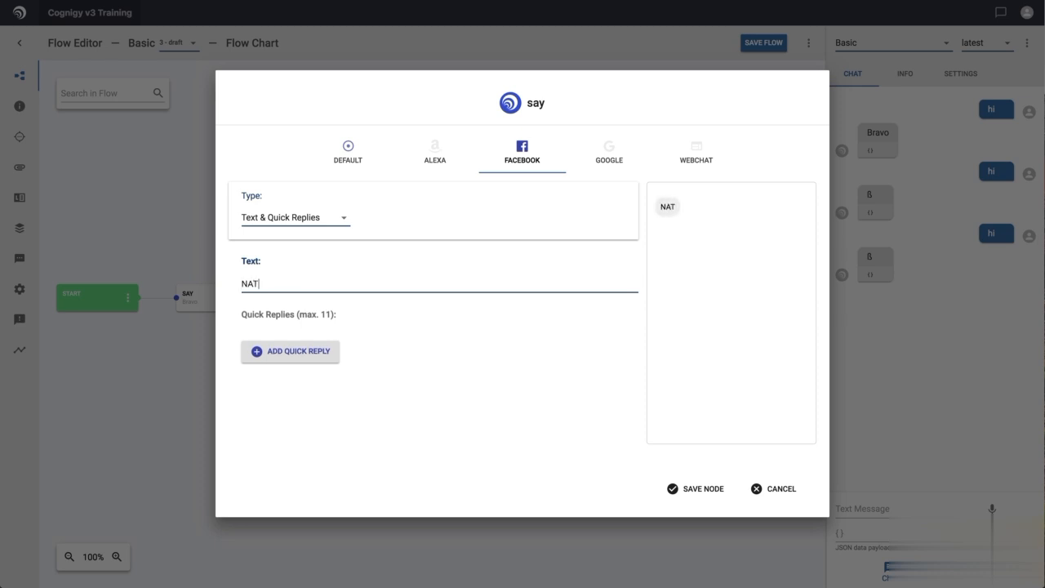
type("O PHON")
type("ETIC")
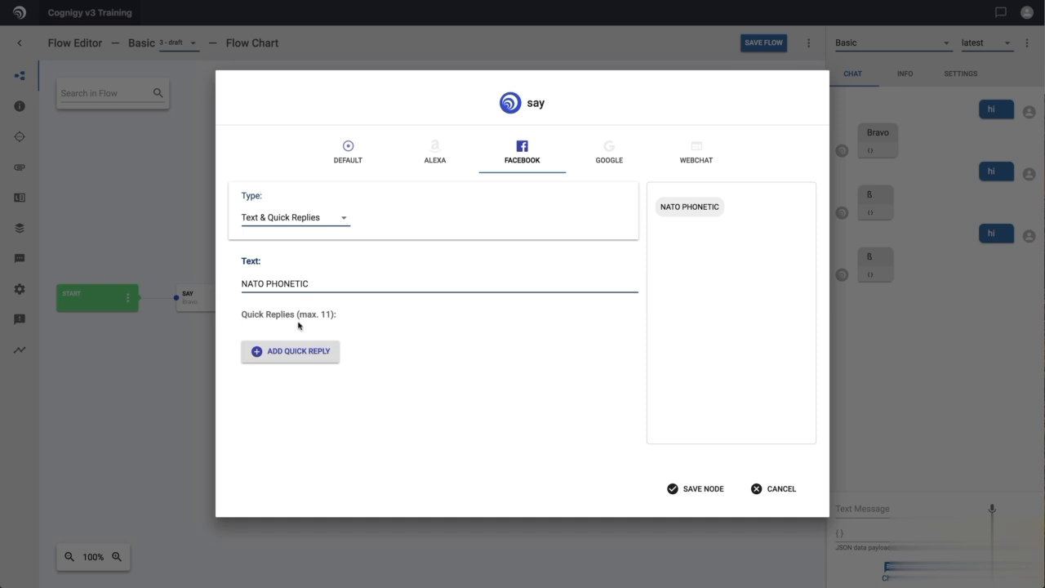
Add a first quick reply with the title "Alpha" and the payload "Alpha".
left_click(297, 351)
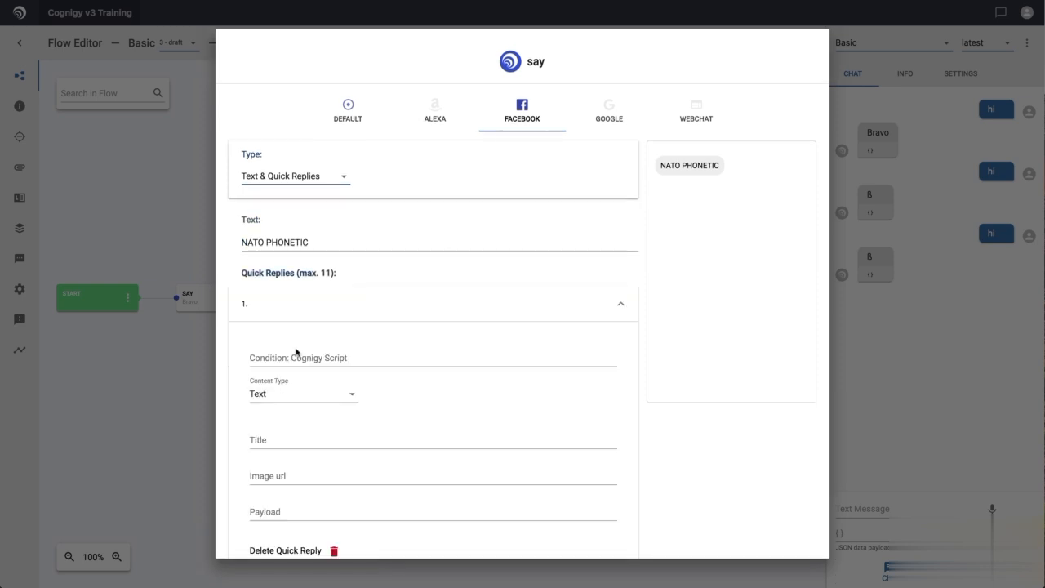
left_click(271, 438)
type("Alpha")
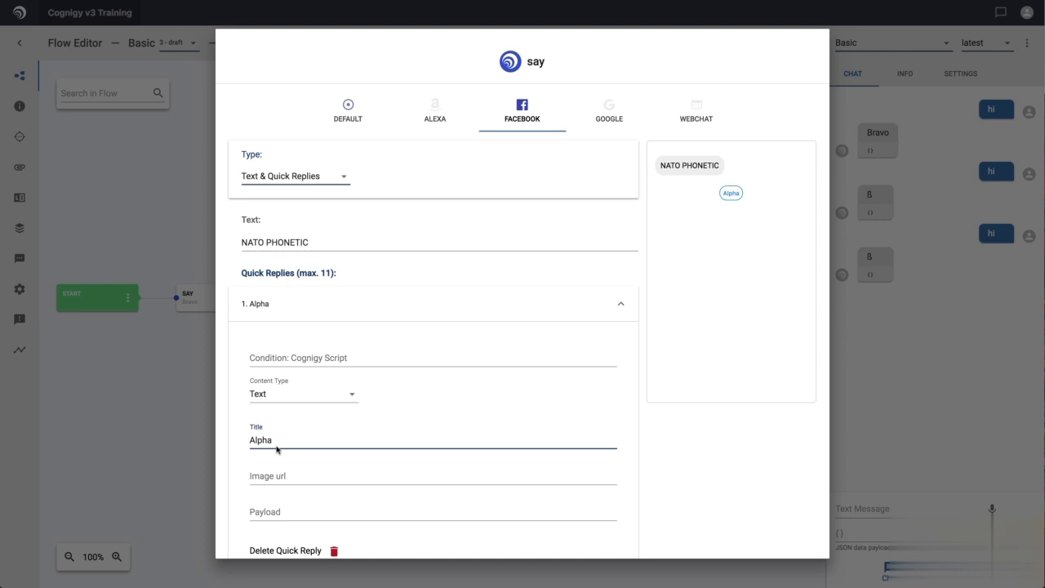
scroll(278, 450, "down", 2)
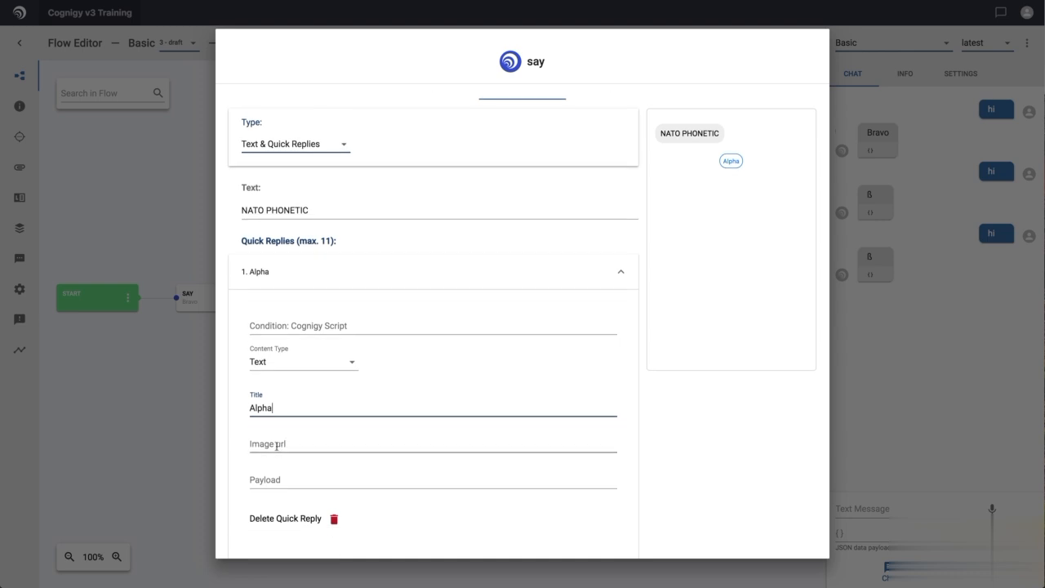
left_click(277, 449)
left_click(276, 449)
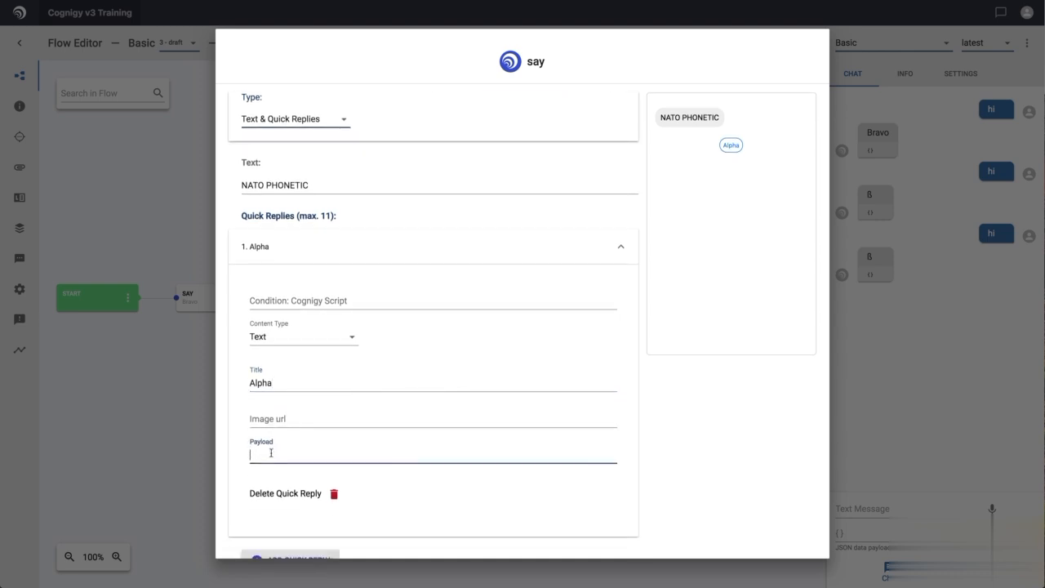
type("Alpha")
Add a second quick reply with the title "Bravo" and the payload "Bravo".
scroll(318, 476, "down", 1)
left_click(303, 480)
scroll(303, 499, "down", 2)
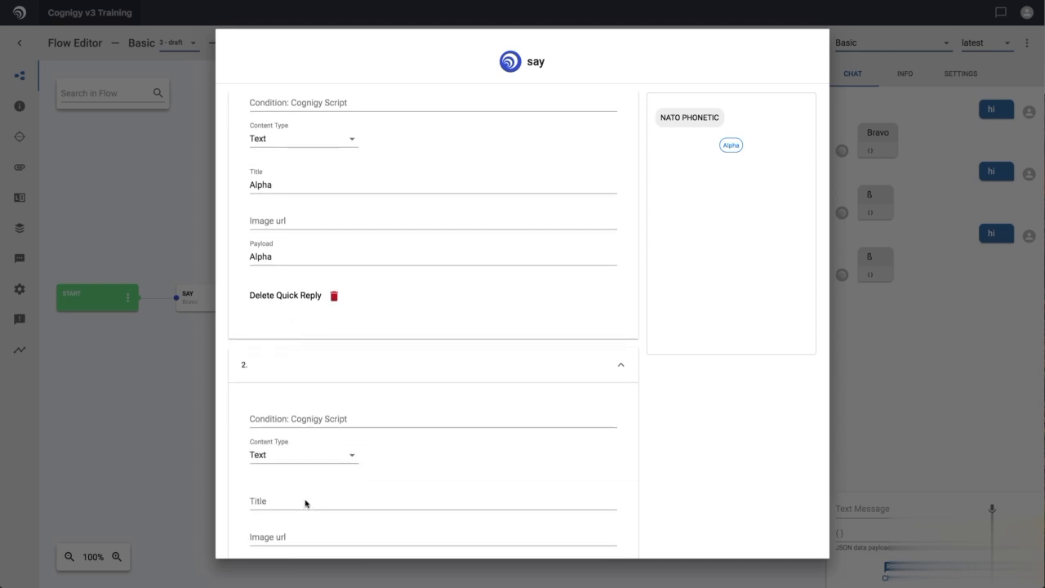
left_click(290, 490)
type("Bravo")
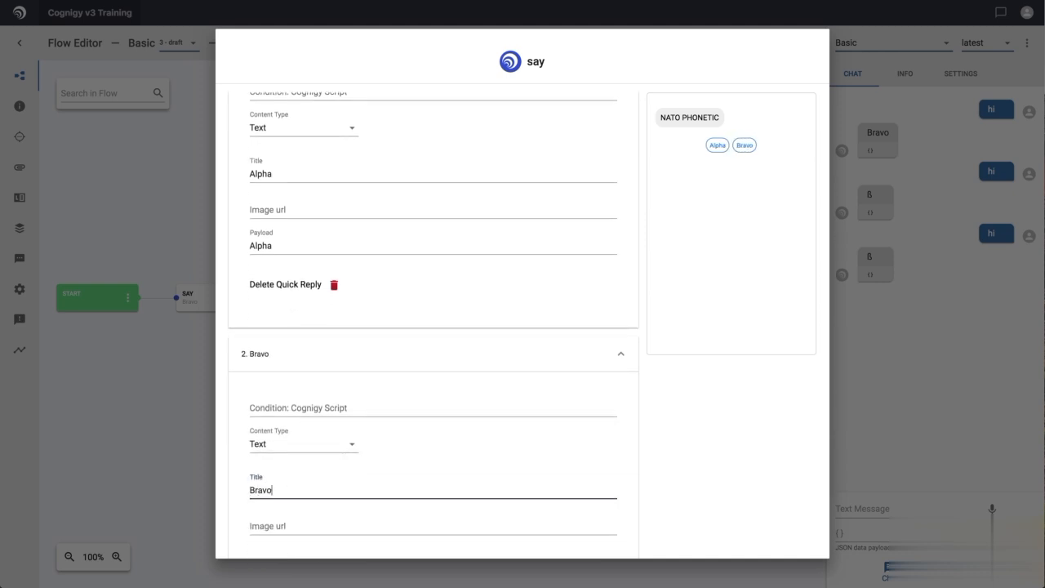
scroll(273, 484, "down", 2)
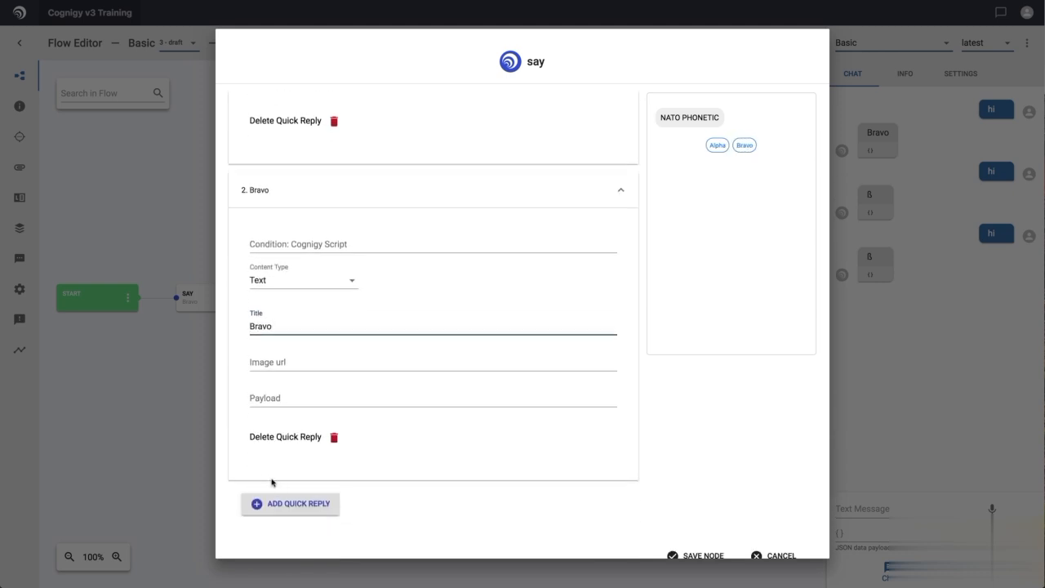
left_click(252, 398)
type("Bravo")
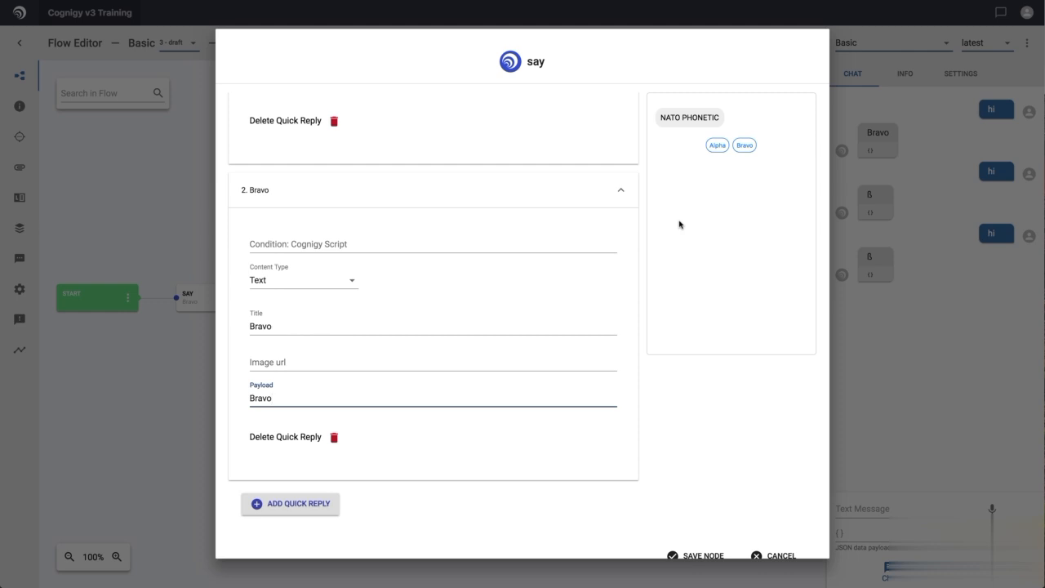
Change the Facebook output type to Buttons and enter "NATO PHONETIC" as its text.
scroll(466, 191, "up", 5)
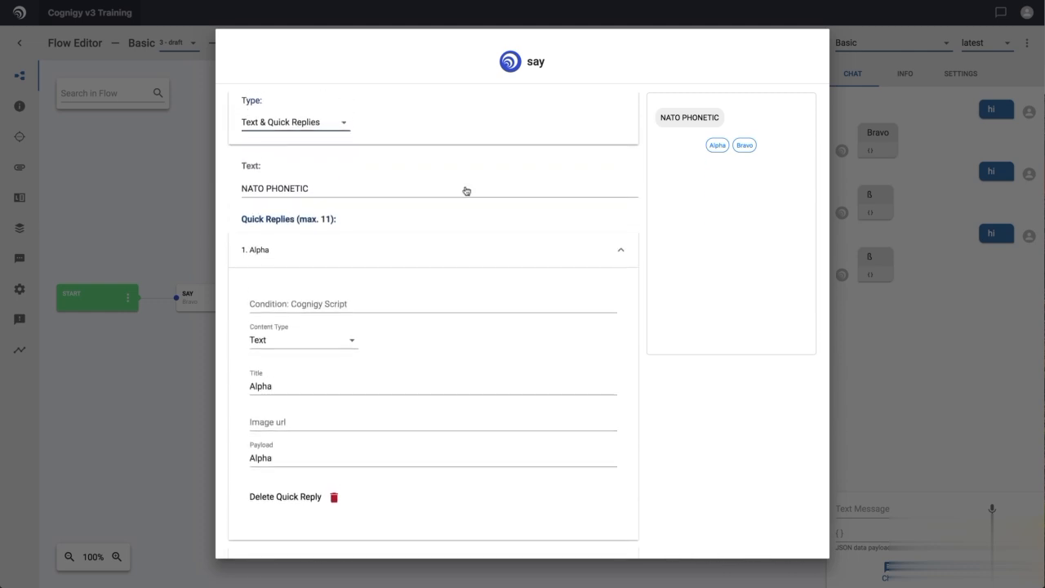
left_click(298, 141)
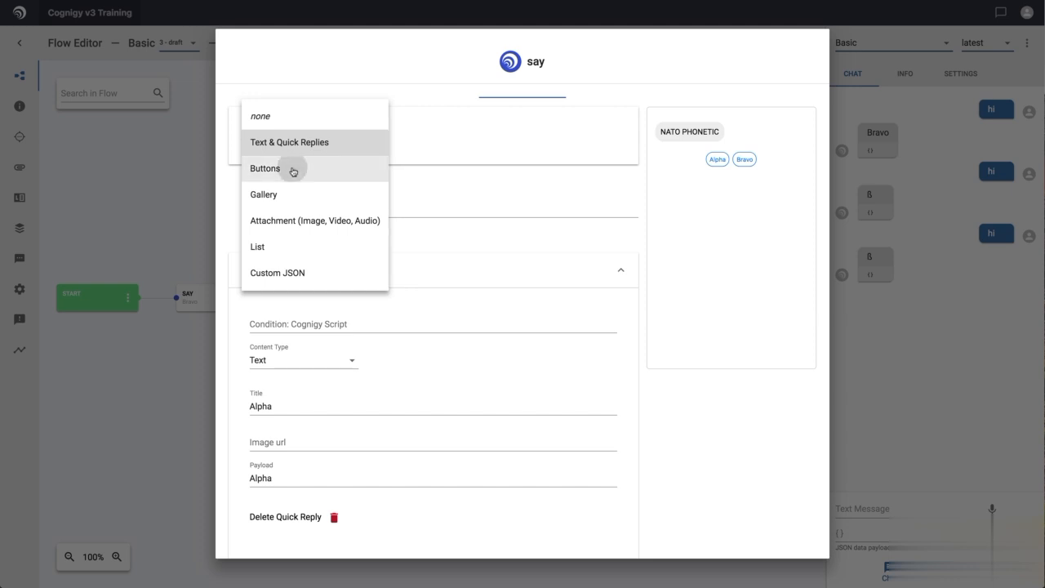
left_click(293, 169)
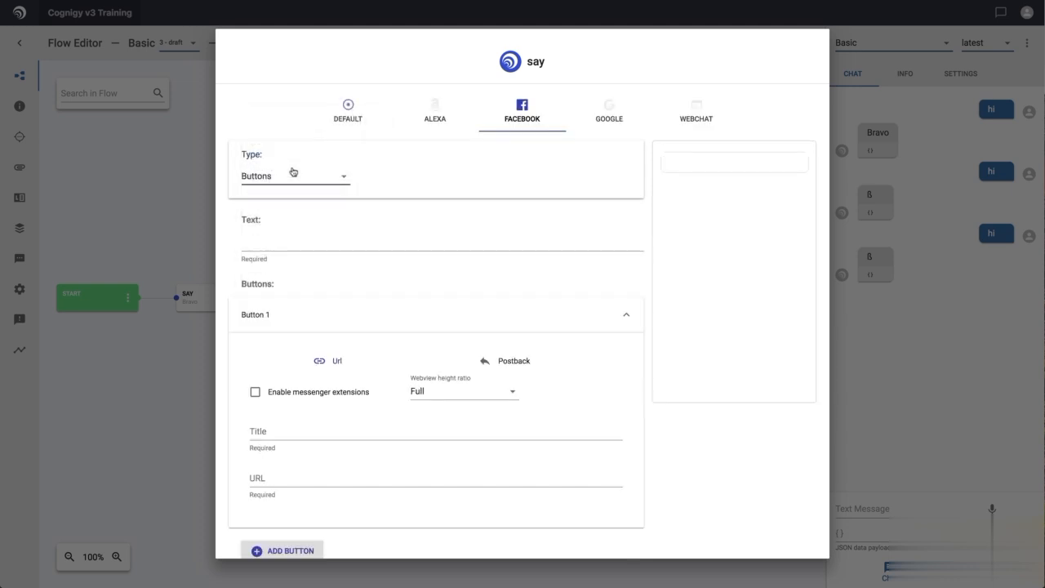
left_click(244, 239)
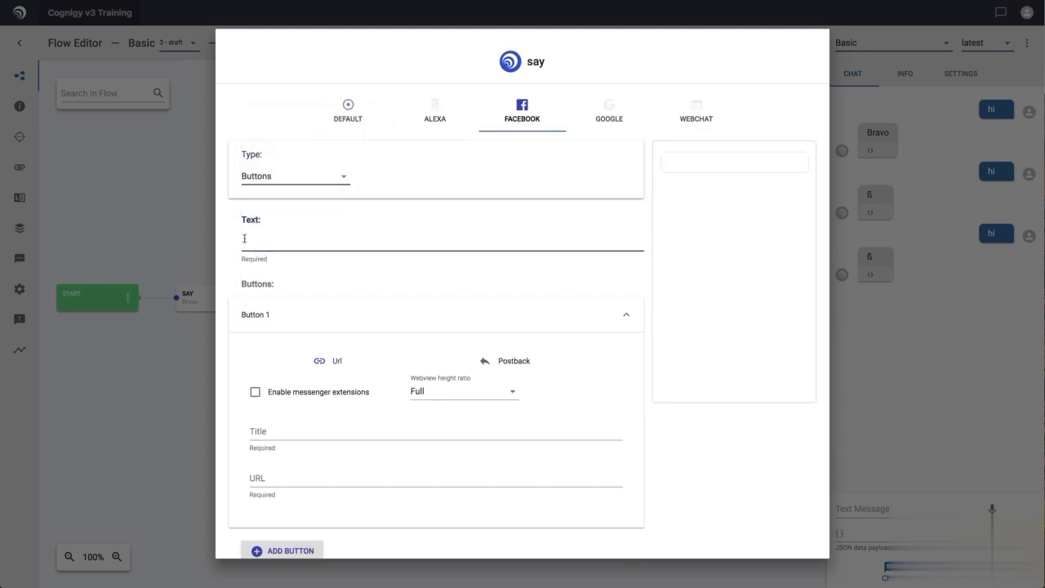
type("NATO")
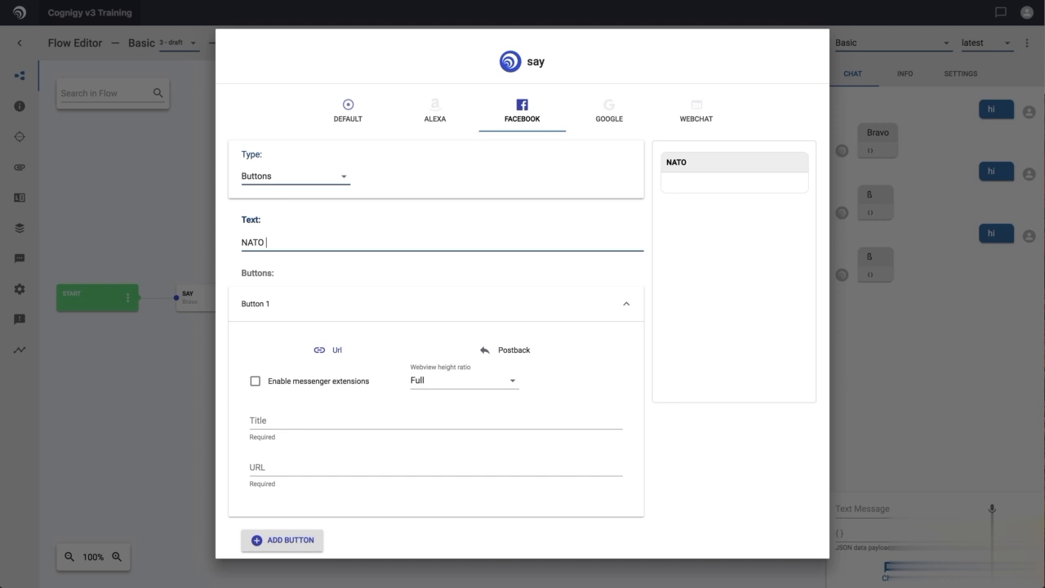
type(" PHONETIC")
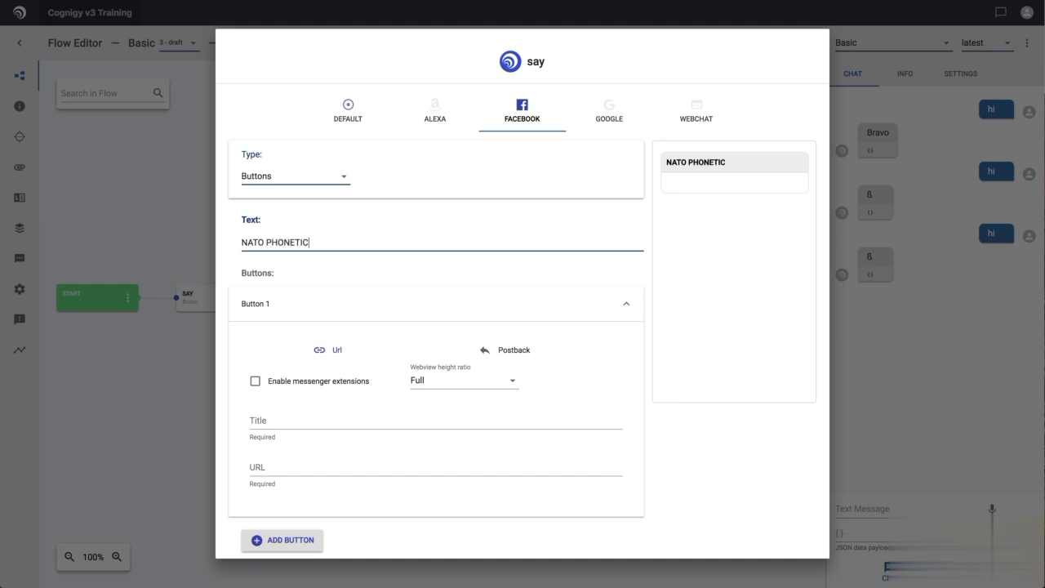
Configure the first button as a Postback with the title "Alpha" and the payload "Alpha".
scroll(290, 356, "down", 1)
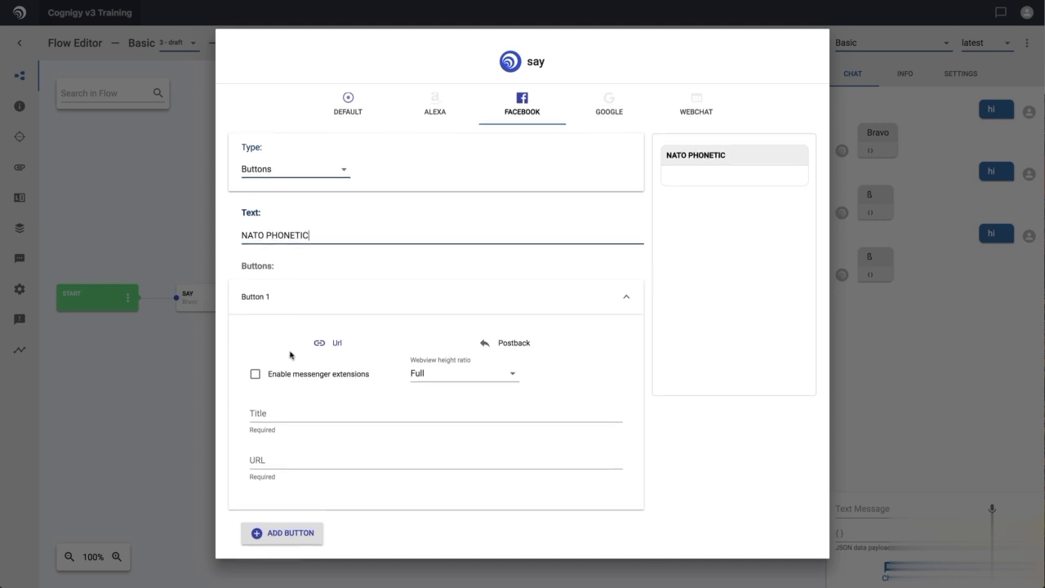
scroll(290, 355, "down", 2)
left_click(258, 357)
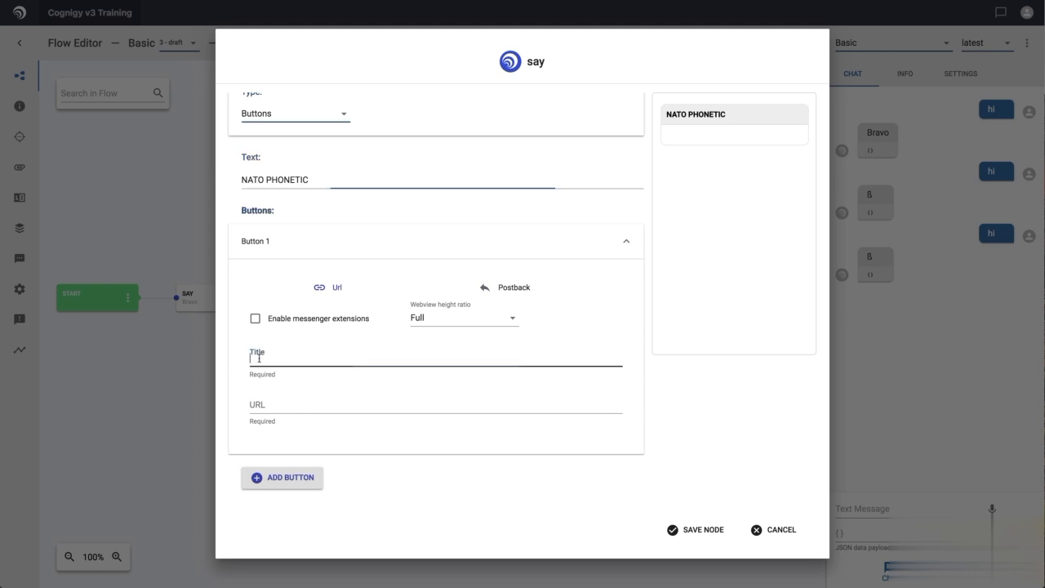
type("A")
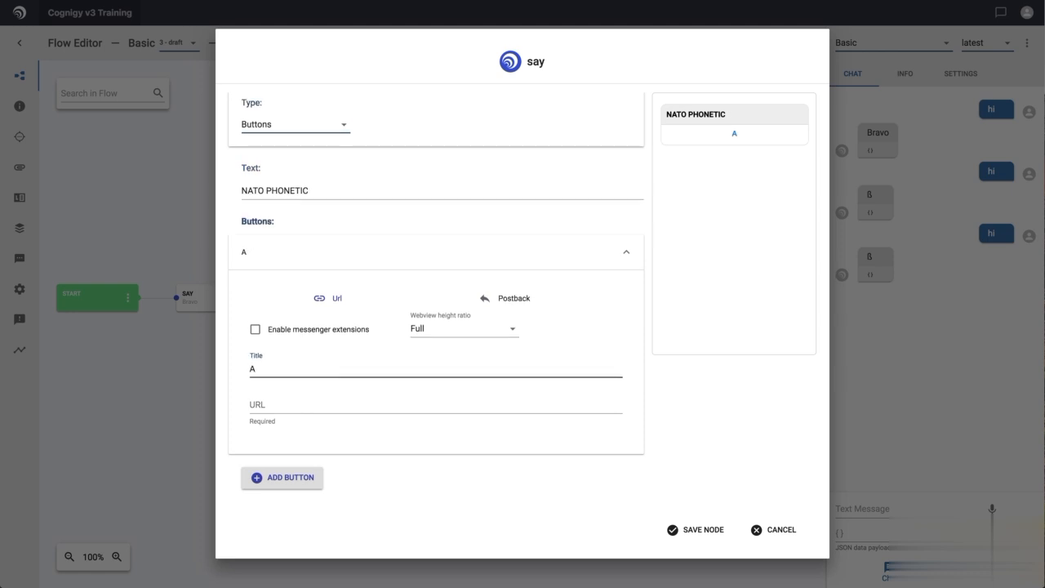
type("lpha")
left_click(515, 302)
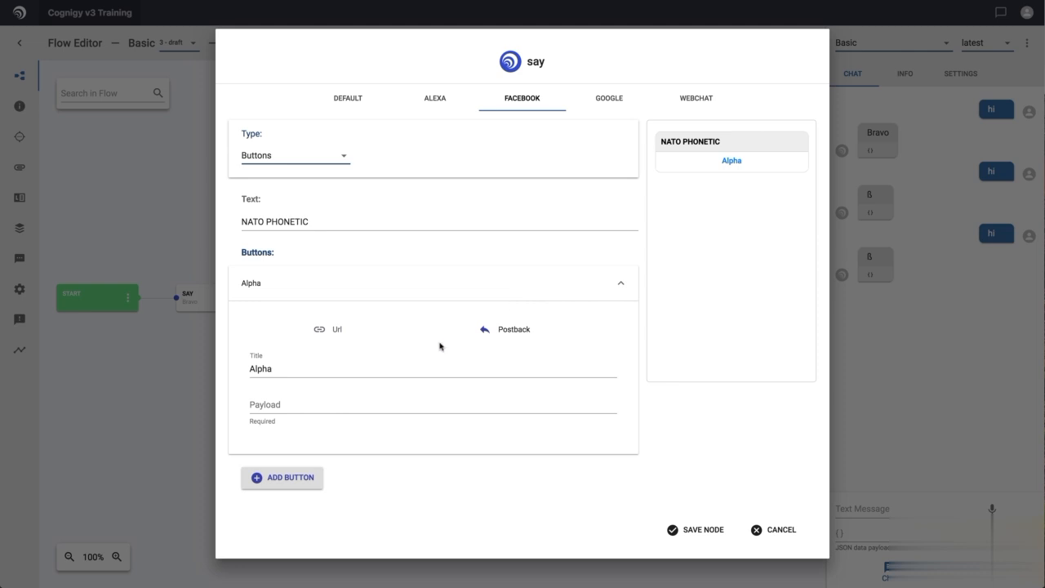
left_click(311, 403)
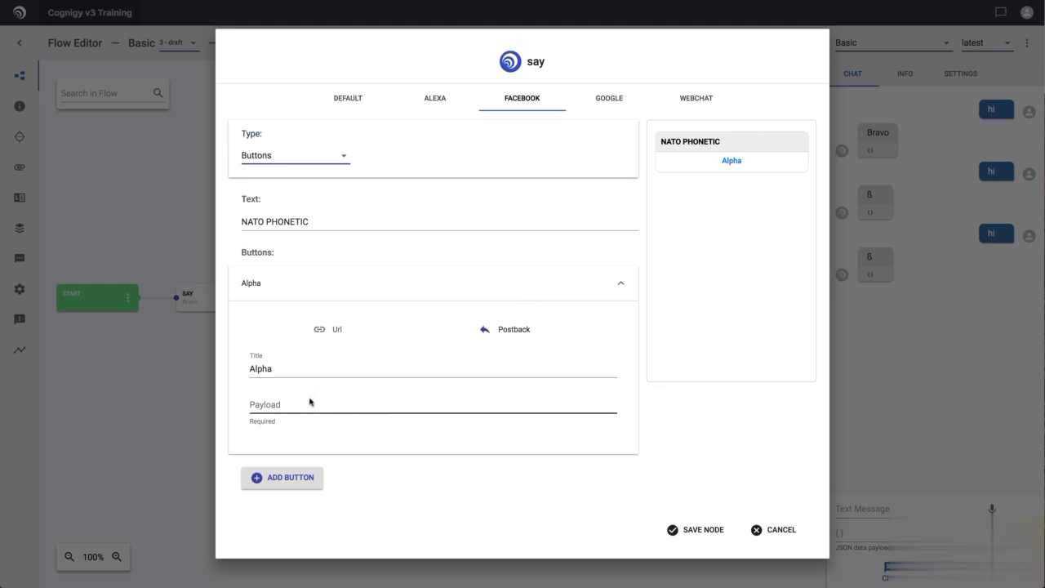
left_click(251, 403)
type("Alpha")
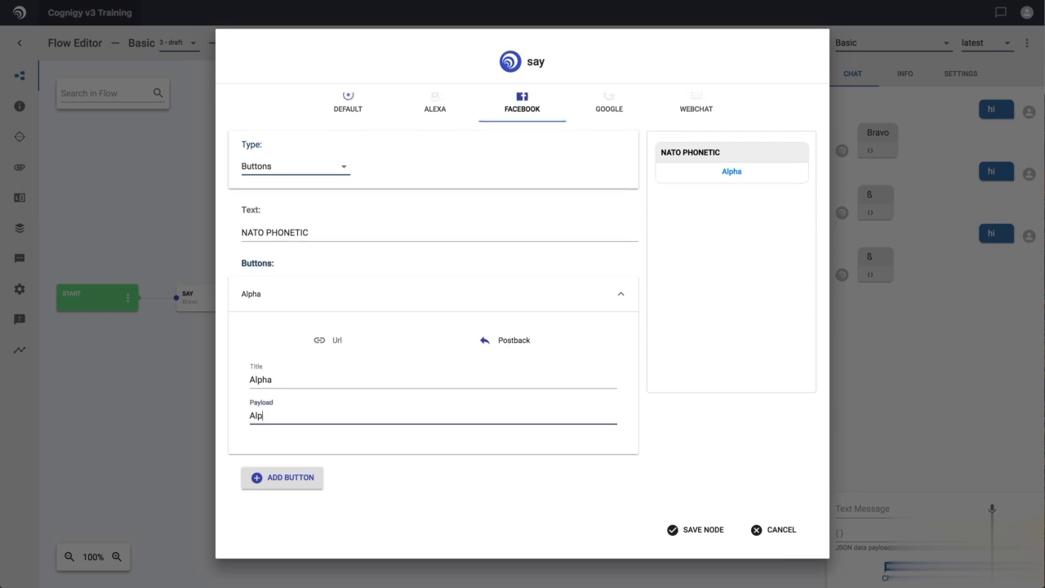
Add a second Postback button with the title and payload "Bravo", and save the Say node.
left_click(271, 479)
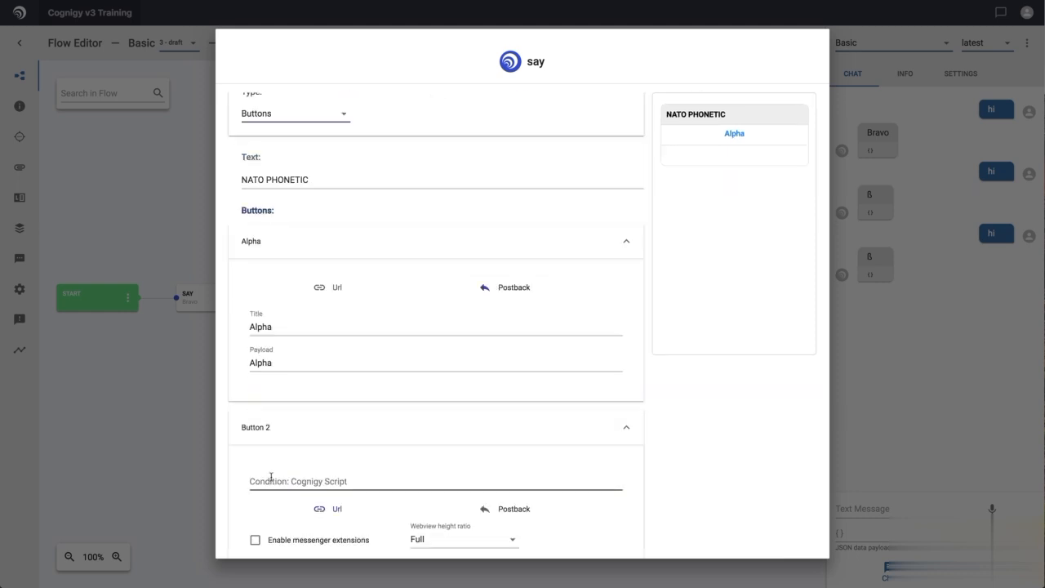
scroll(269, 480, "down", 5)
left_click(261, 397)
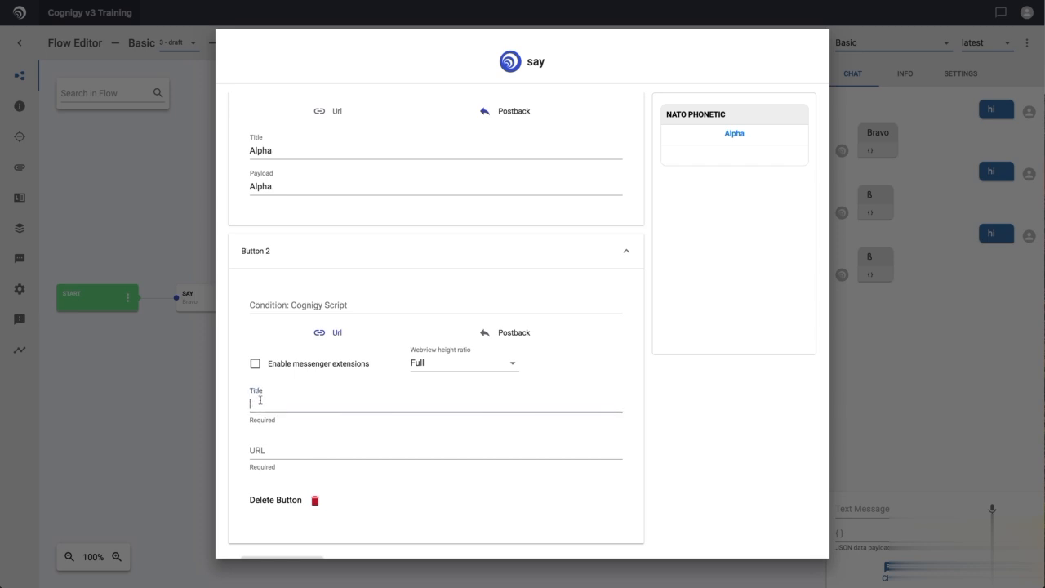
type("Bravo")
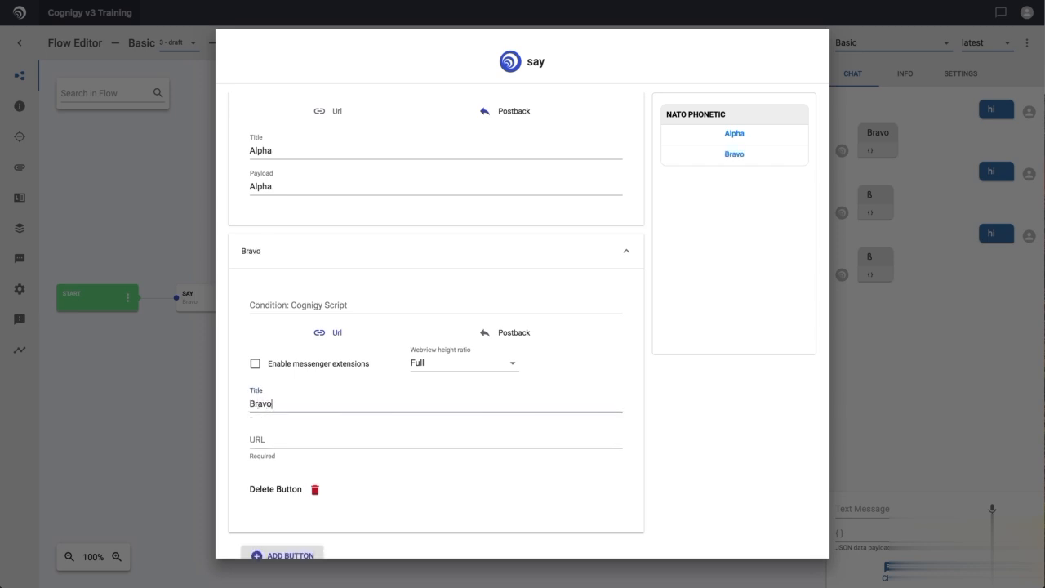
left_click(508, 338)
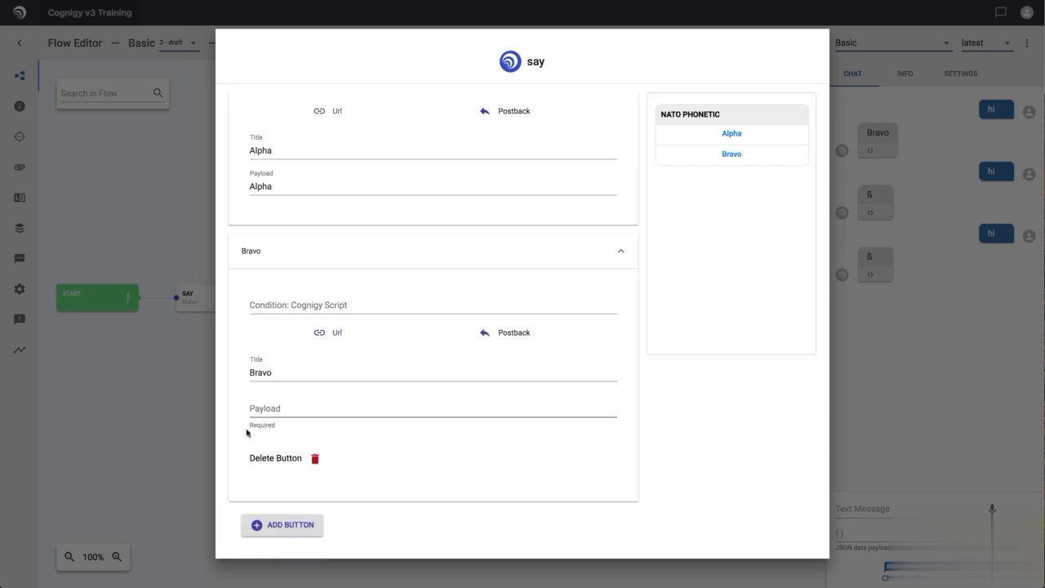
left_click(258, 408)
type("Bravo")
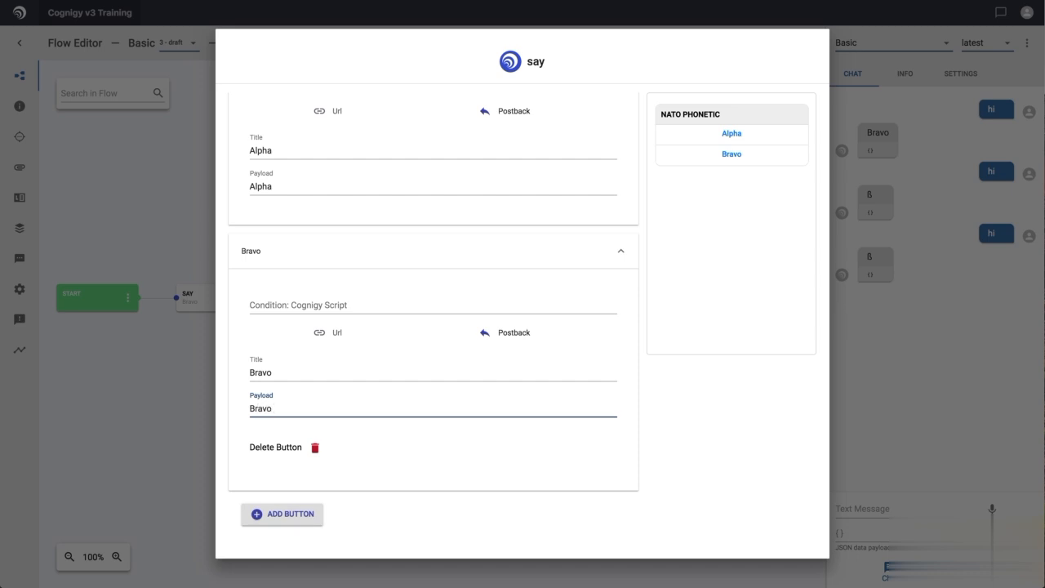
scroll(441, 511, "down", 2)
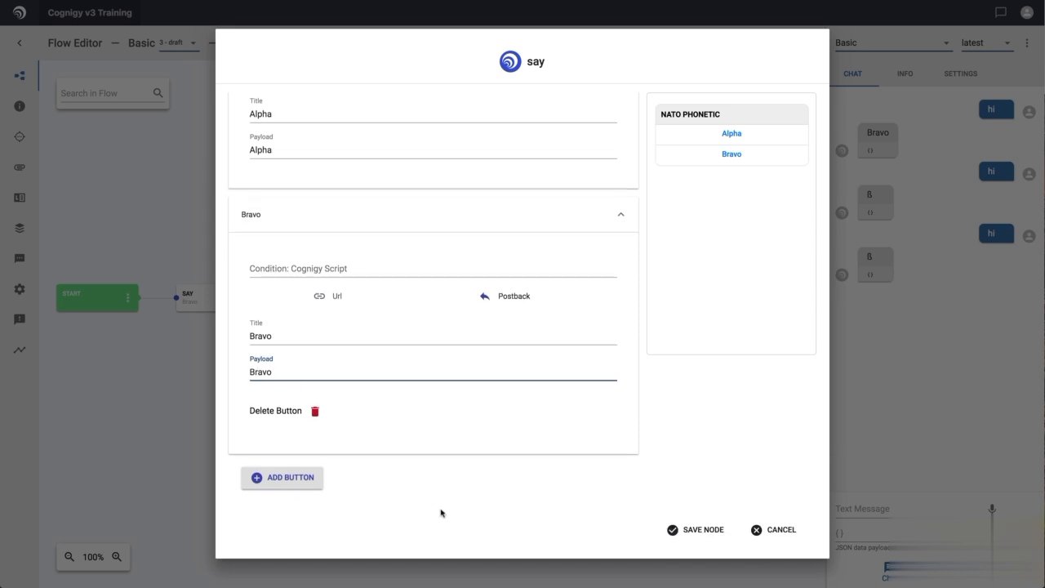
left_click(722, 527)
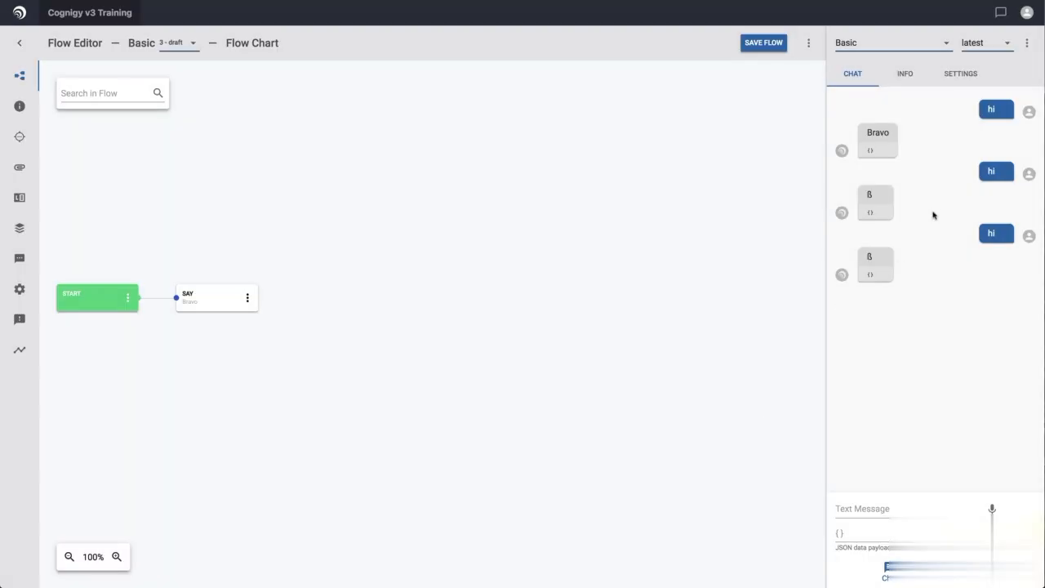
Clear the chat and test the Facebook buttons by sending "hi" and choosing the Bravo button.
left_click(1027, 43)
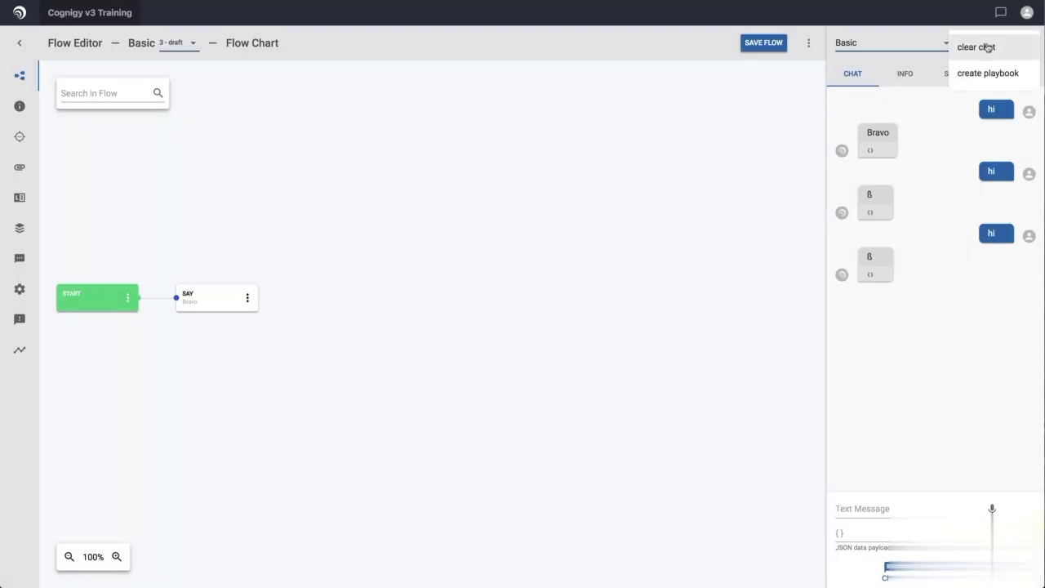
left_click(985, 47)
left_click(867, 508)
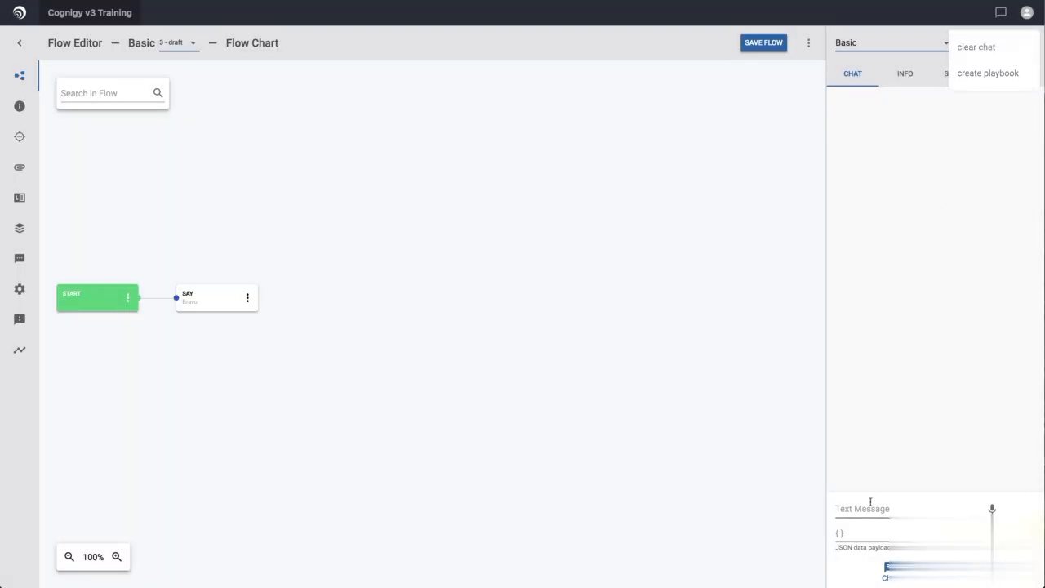
left_click(871, 503)
type("hi")
key("Return")
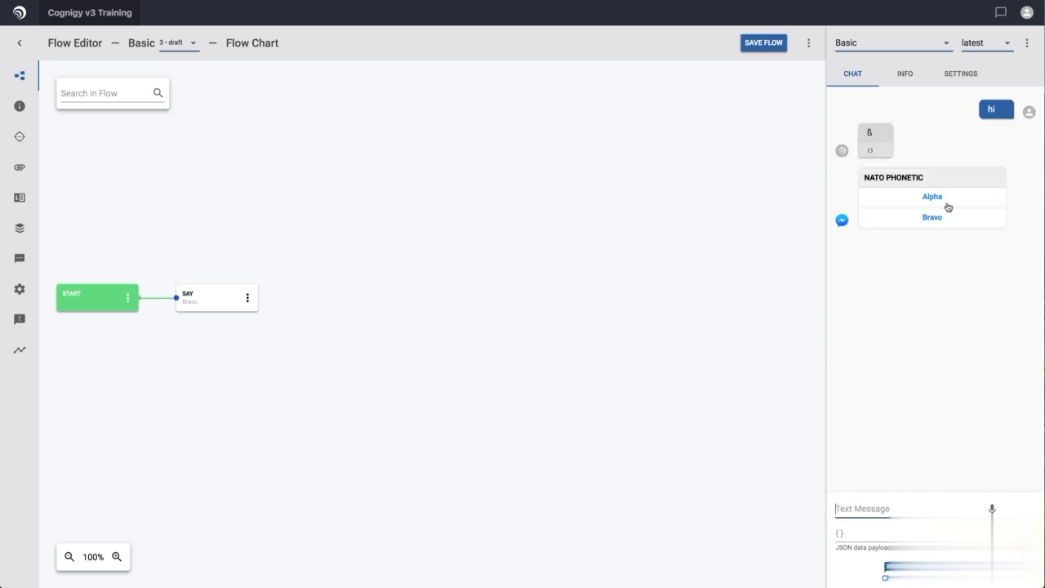
left_click(935, 225)
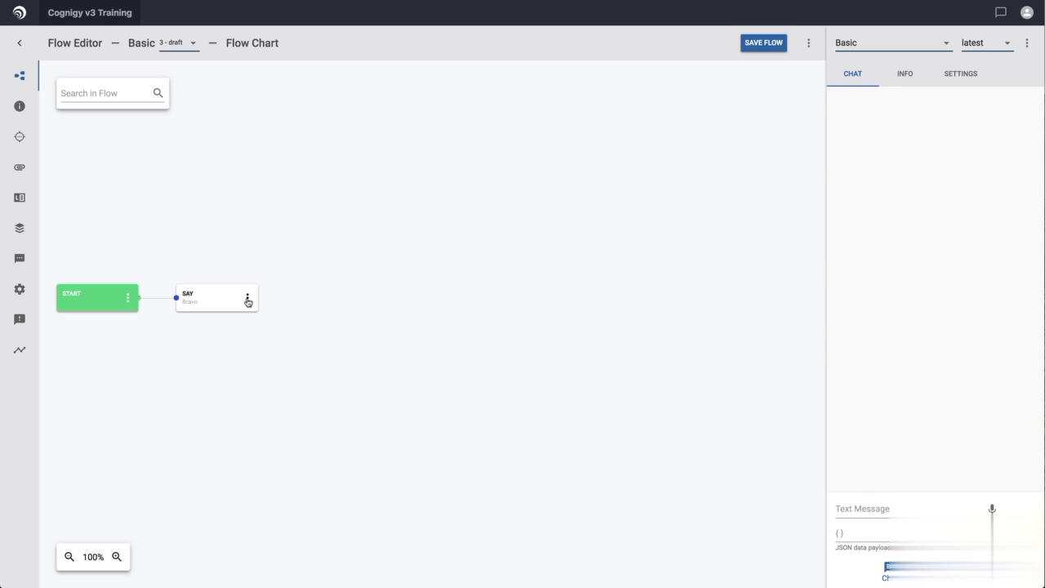
Delete the Bravo Say node from the Basic flow.
left_click(248, 301)
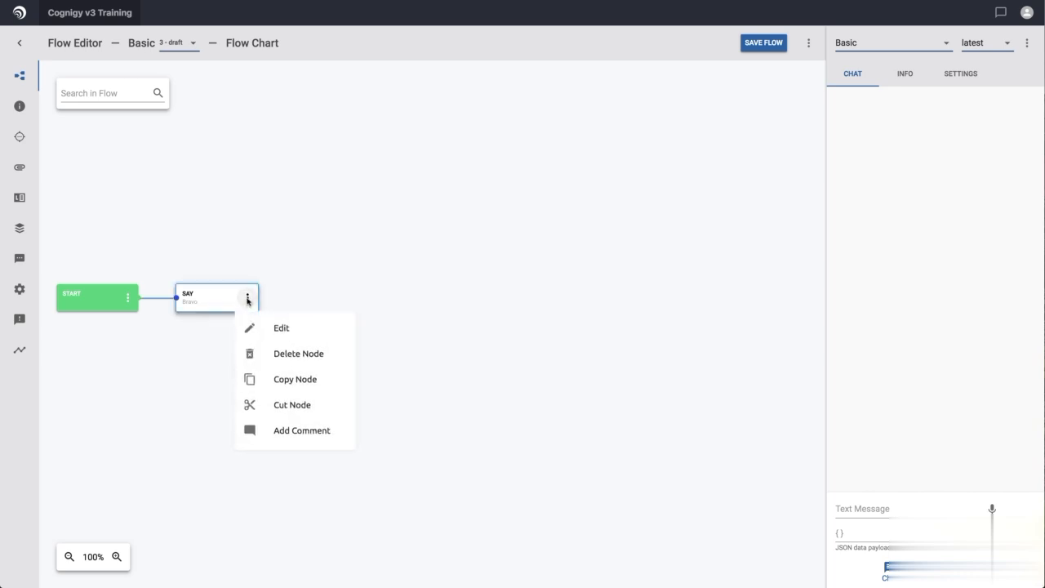
left_click(283, 356)
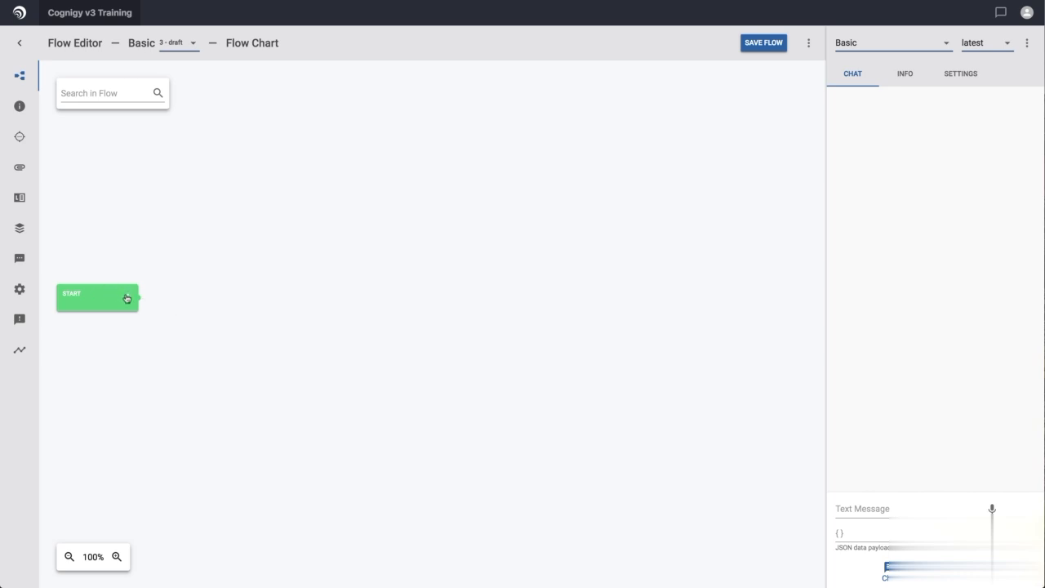
Add a YN Question node directly after the Start node of the Basic flow.
left_click(127, 296)
mouse_move(212, 325)
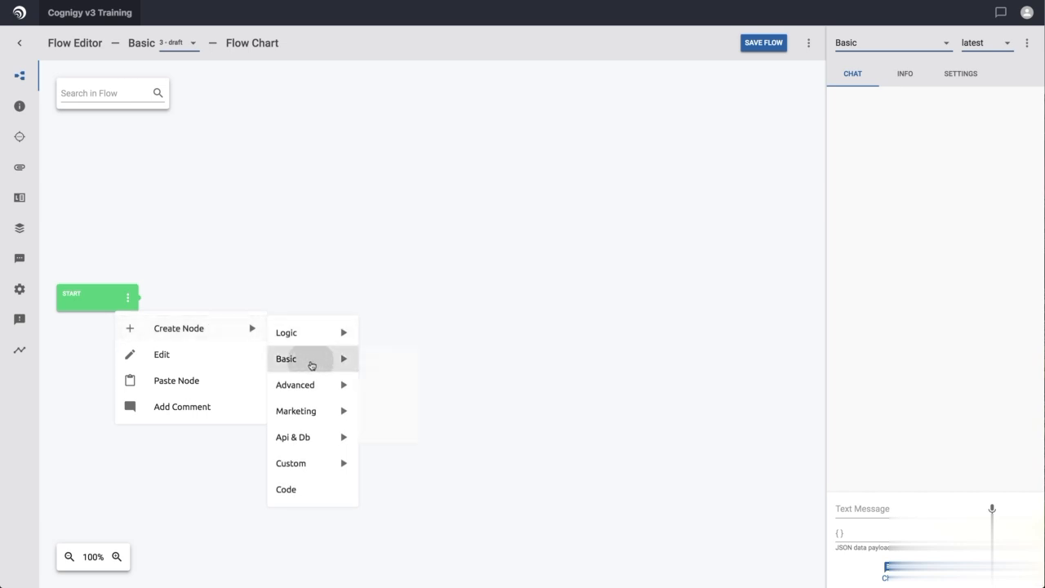
mouse_move(310, 363)
left_click(414, 493)
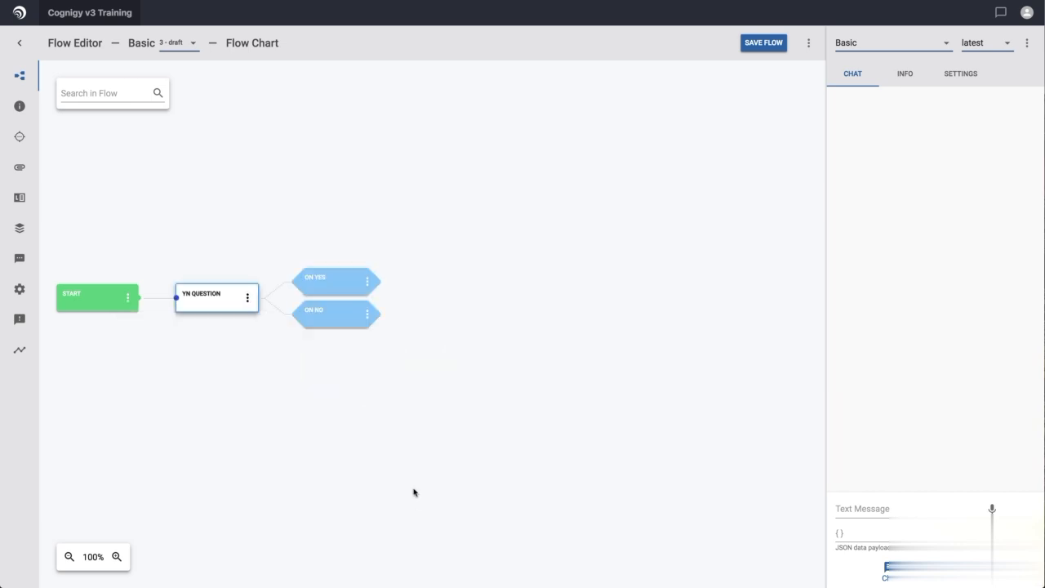
Set the node's question to "Is it Alpha?", enable stopping after both the onYes and onNo flows, and save the node.
left_click(205, 298)
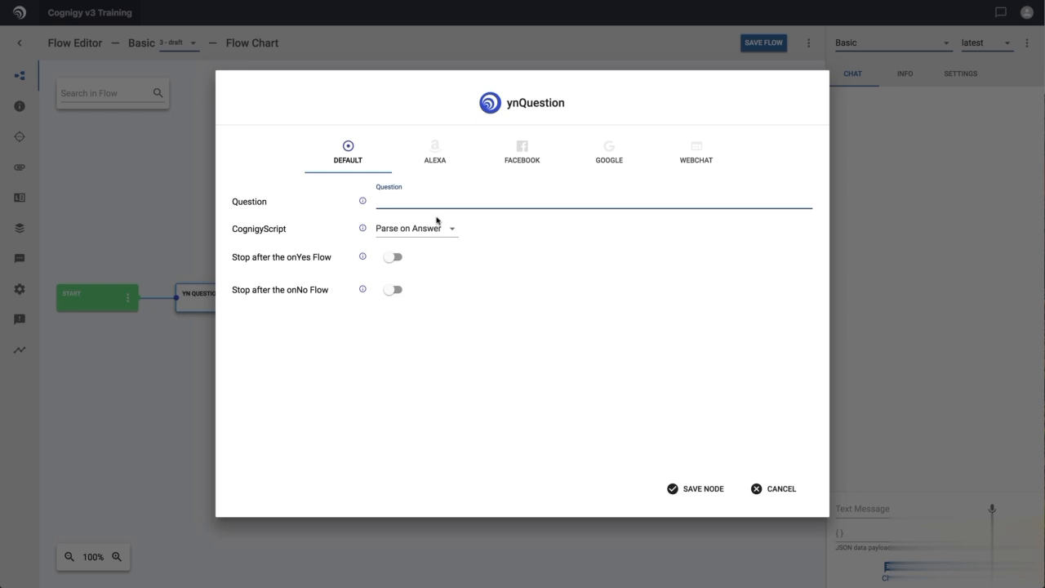
type("Is it")
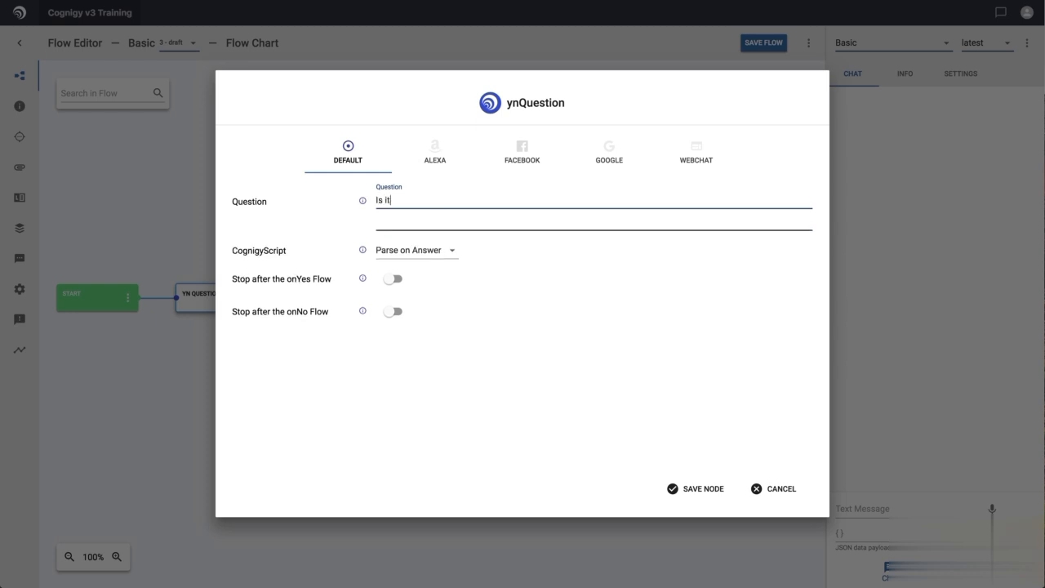
type(" AI")
type("pha?")
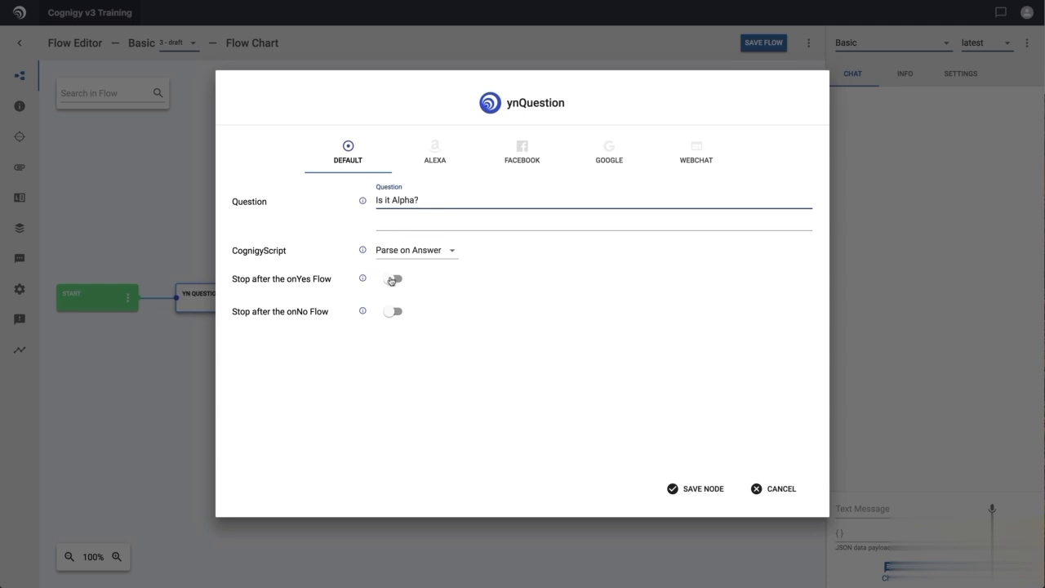
left_click(392, 279)
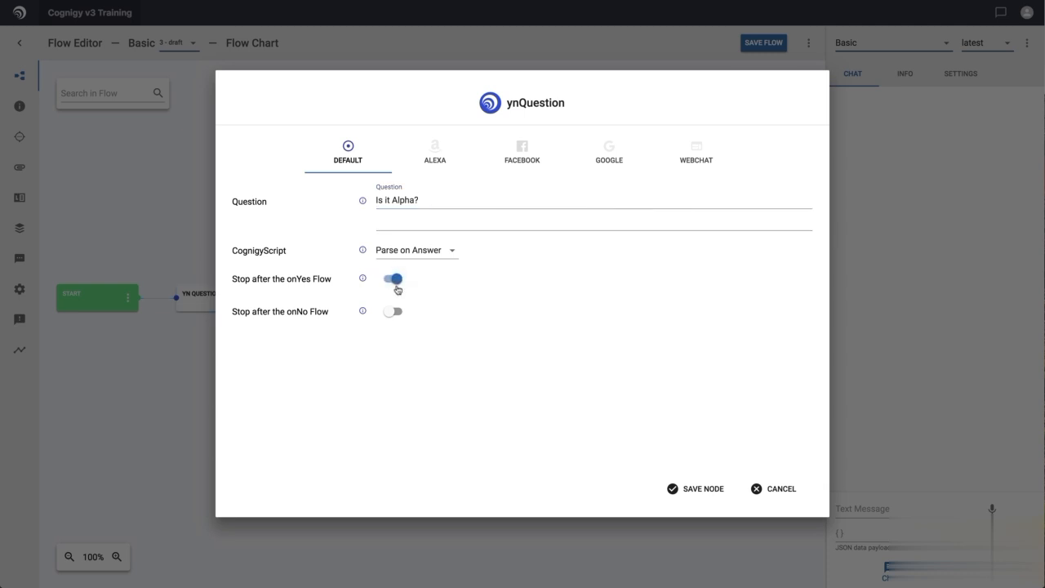
left_click(395, 313)
left_click(697, 490)
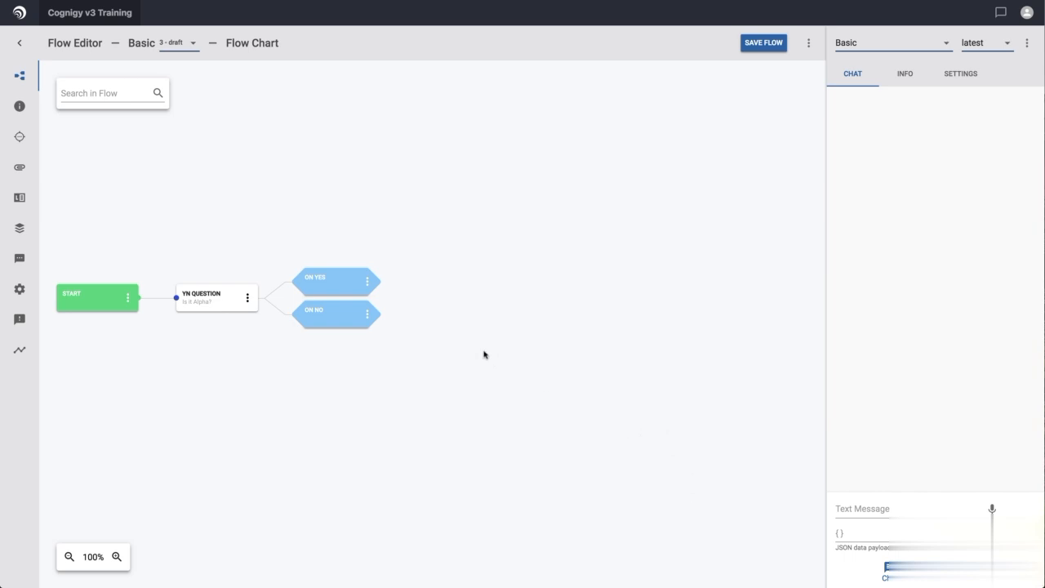
Add a Say node to the On Yes branch with the text "It is yes" and save it.
left_click(367, 282)
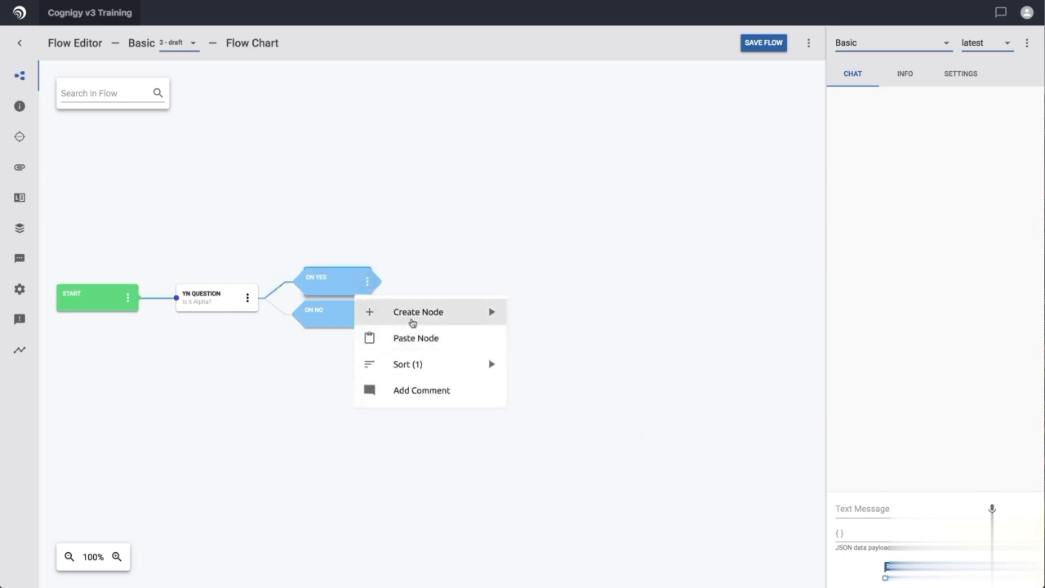
mouse_move(444, 315)
mouse_move(529, 341)
left_click(626, 354)
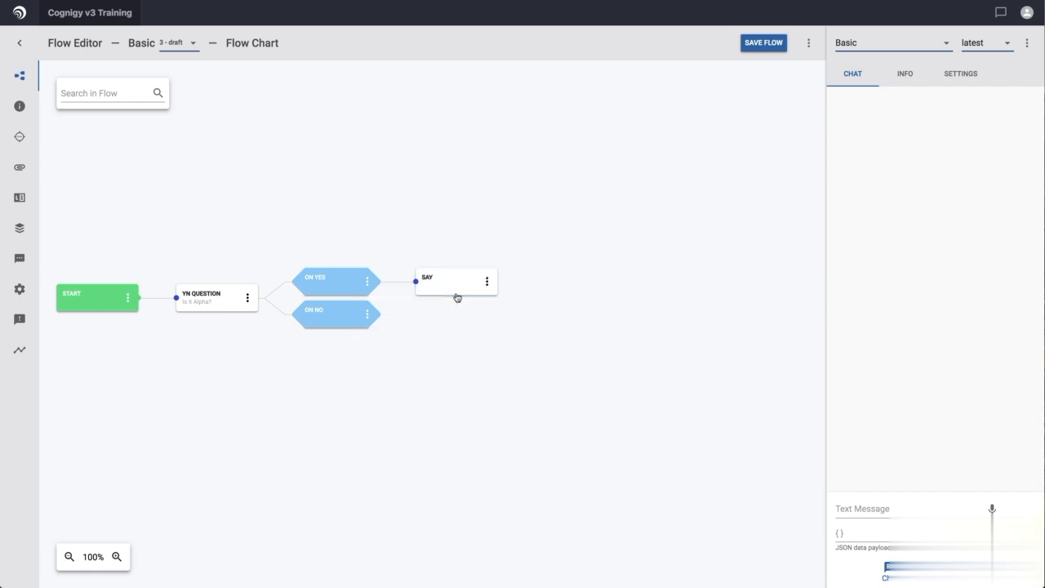
left_click(457, 297)
type("It")
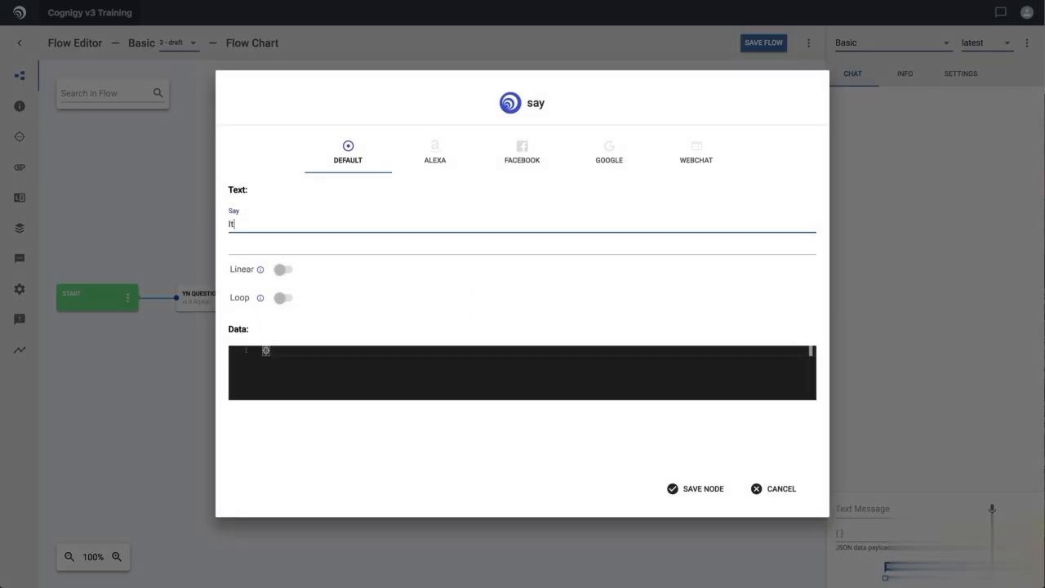
type(" is yes")
left_click(696, 490)
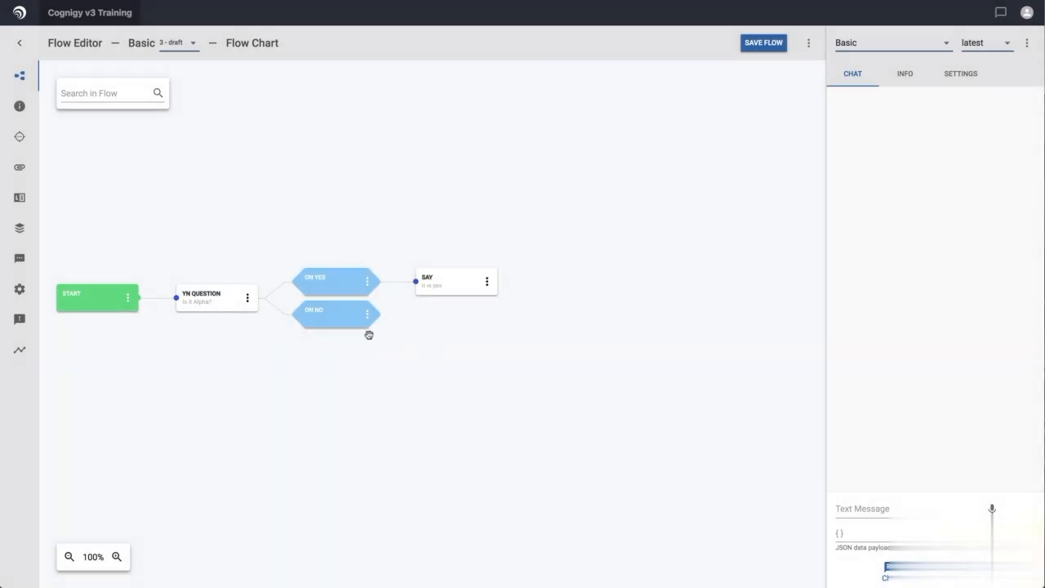
Add a Say node to the On No branch with the text "It is no" and save it.
right_click(372, 324)
mouse_move(433, 345)
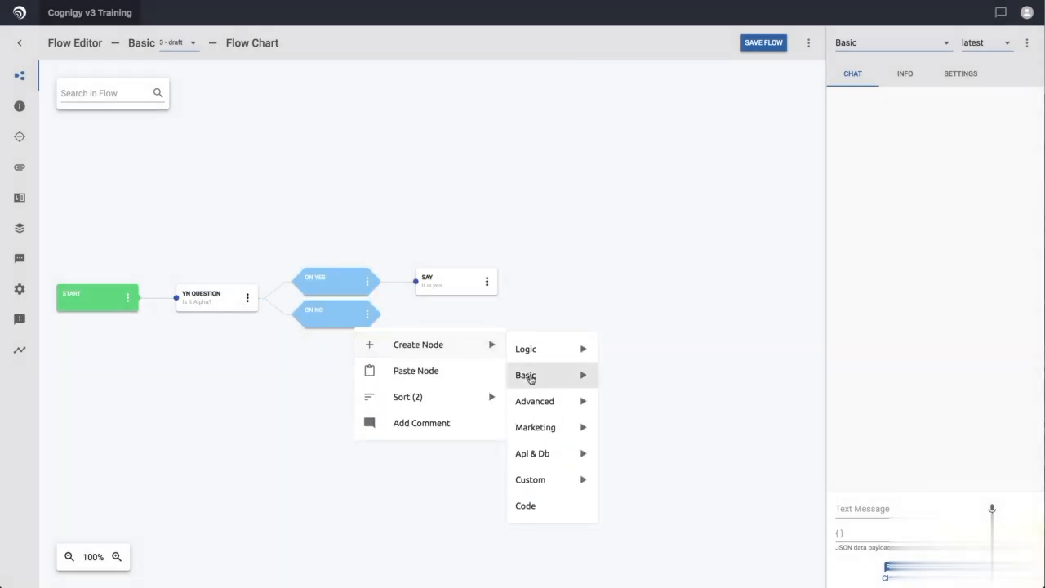
mouse_move(530, 378)
left_click(613, 380)
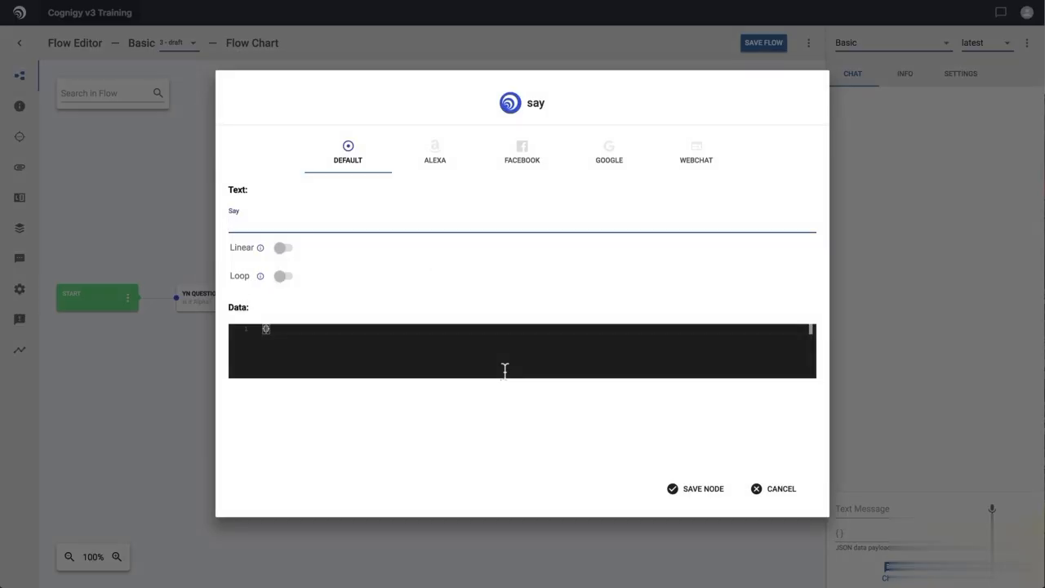
type("It is no")
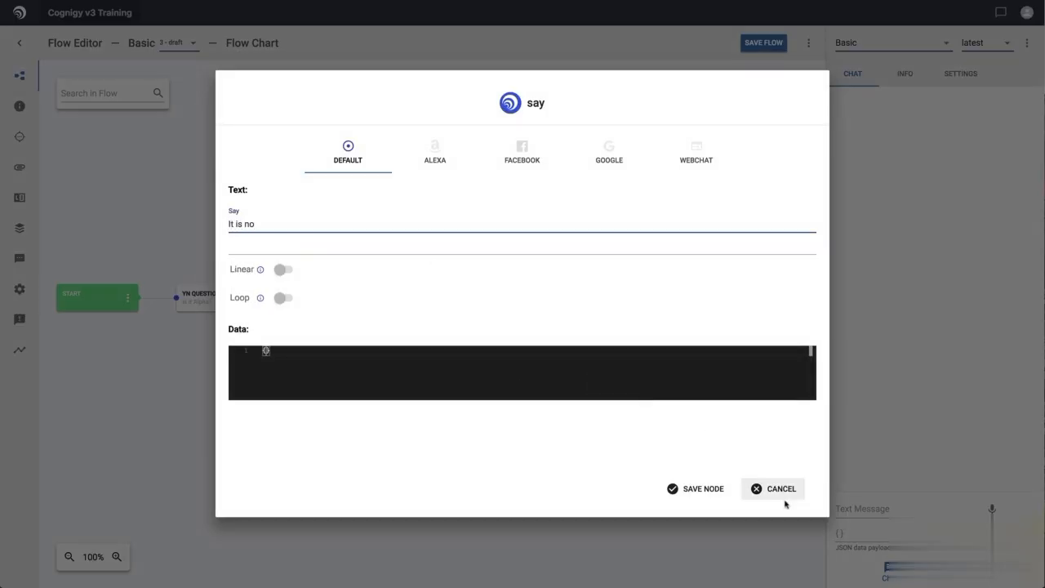
left_click(697, 488)
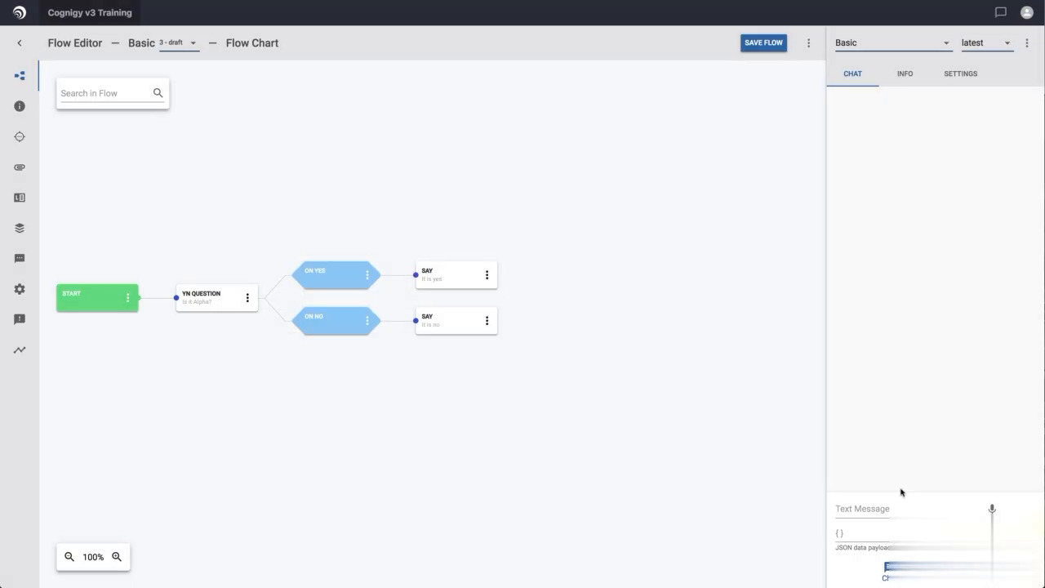
Enlarge the page and start a test conversation by sending "hi" in the chat.
left_click(881, 506)
key("ctrl+plus")
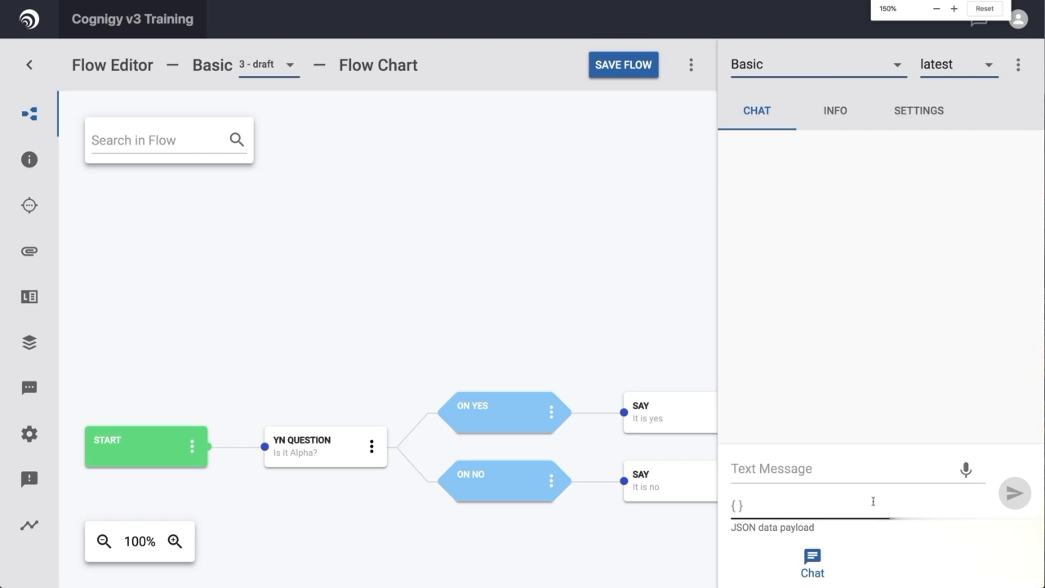
left_click(848, 473)
type("hi")
key("Return")
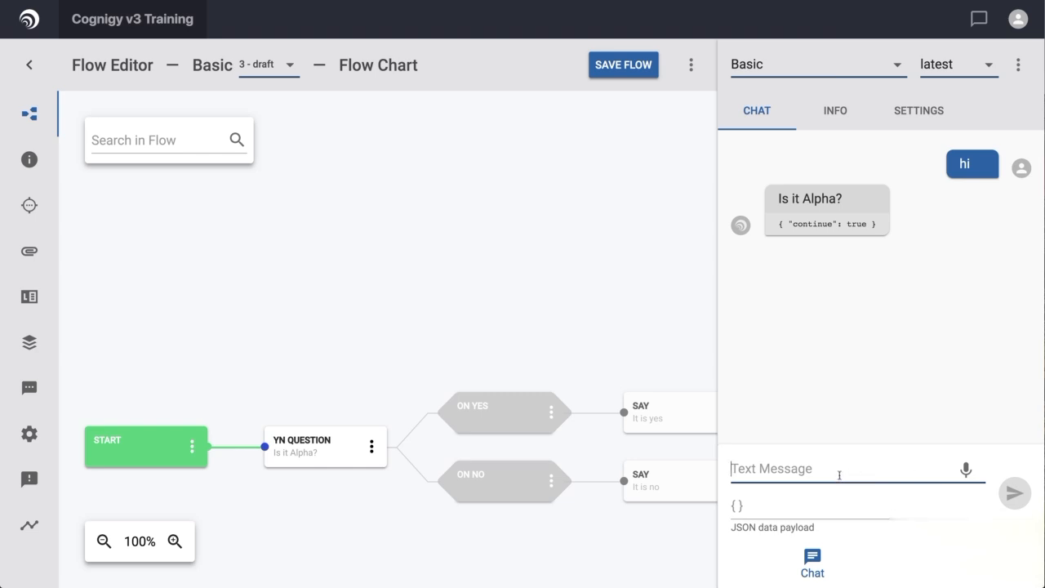
Test the yes/no question by answering with "hmmmmmm", "Ermmmmmm" and "No" in the chat.
type("hmmmmm")
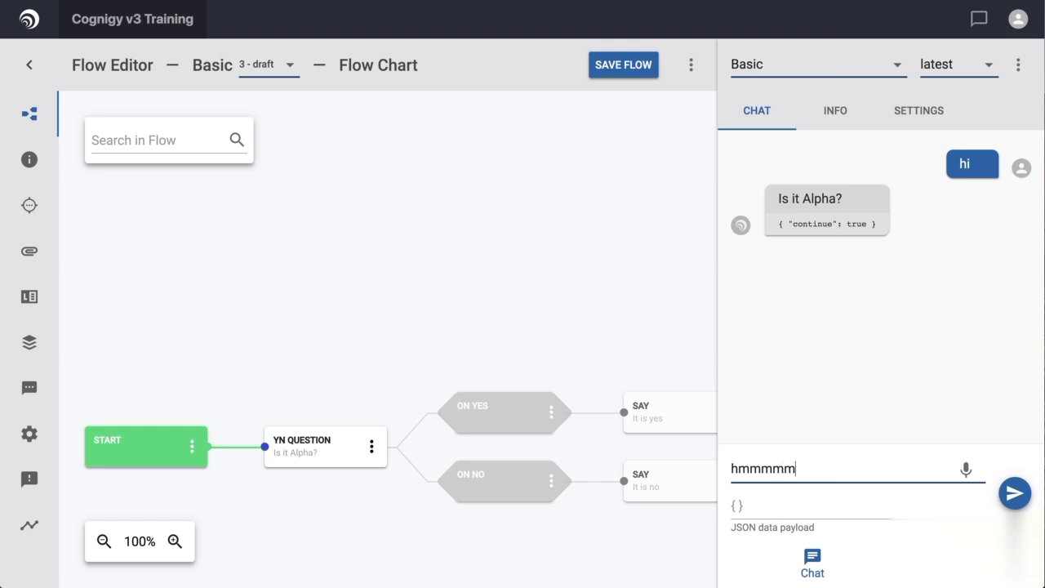
type("m")
key("Return")
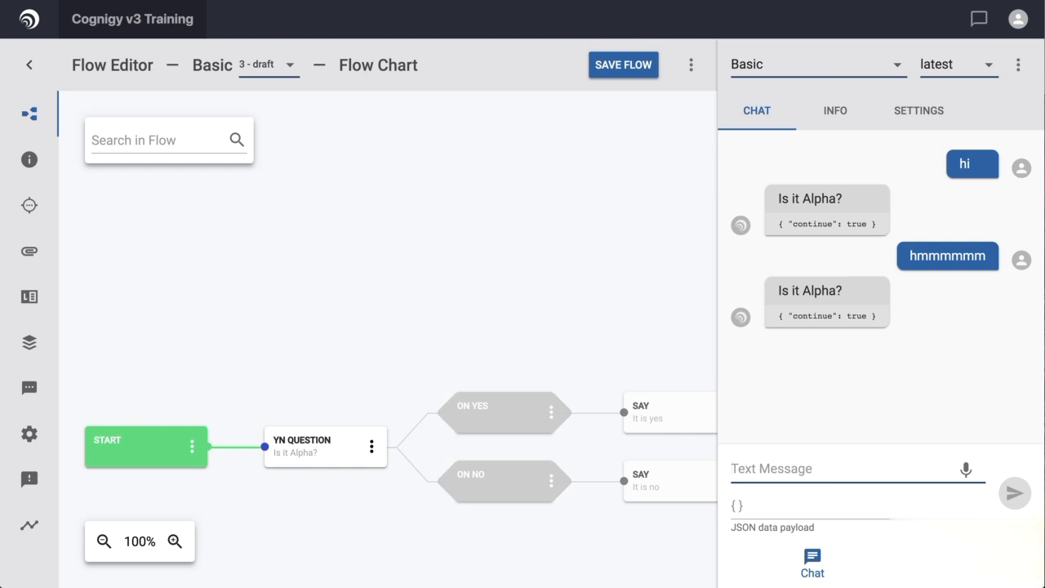
type("Ermmmmmm")
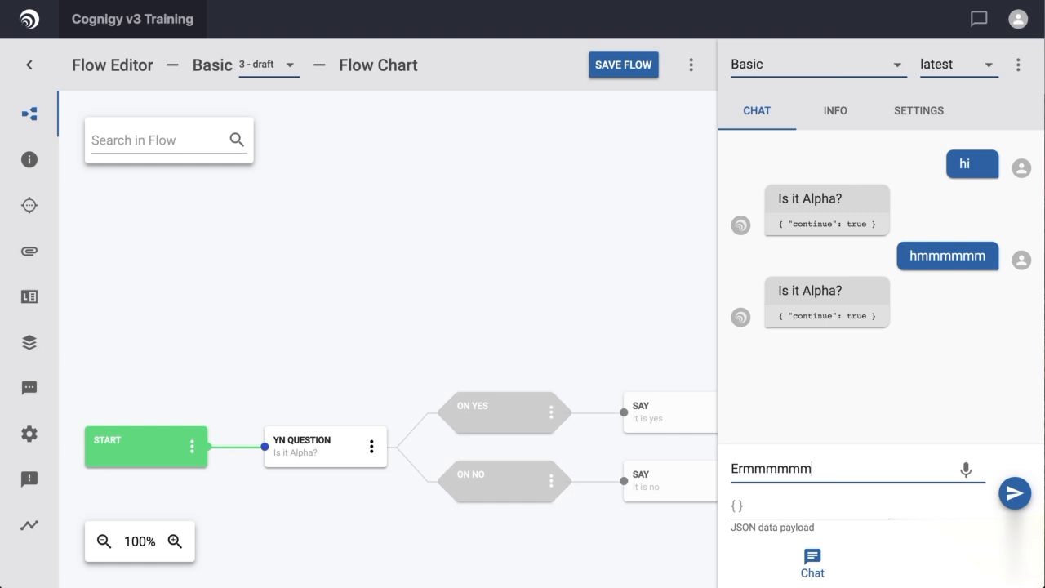
key("Return")
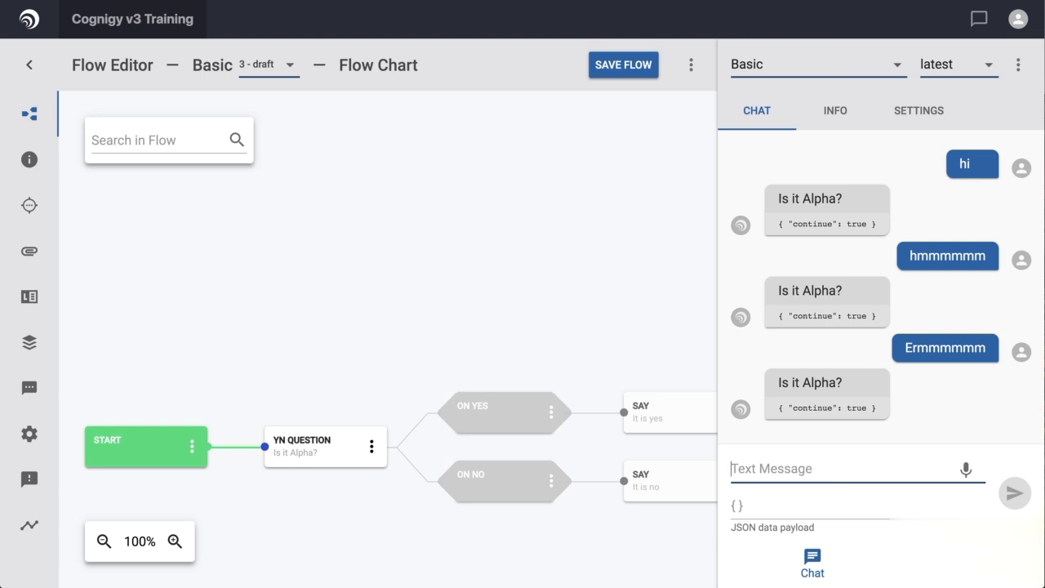
type("No")
key("Return")
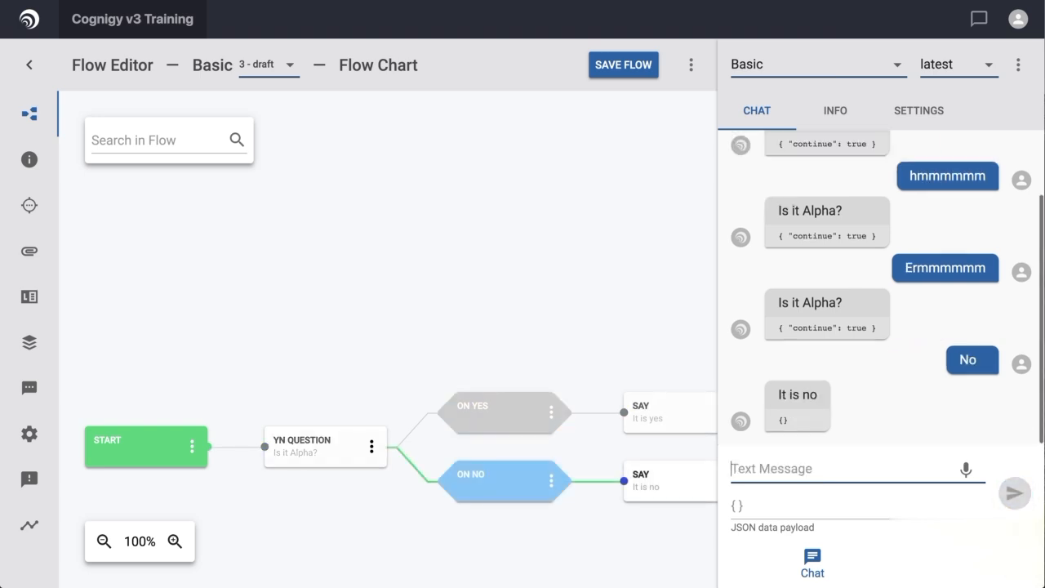
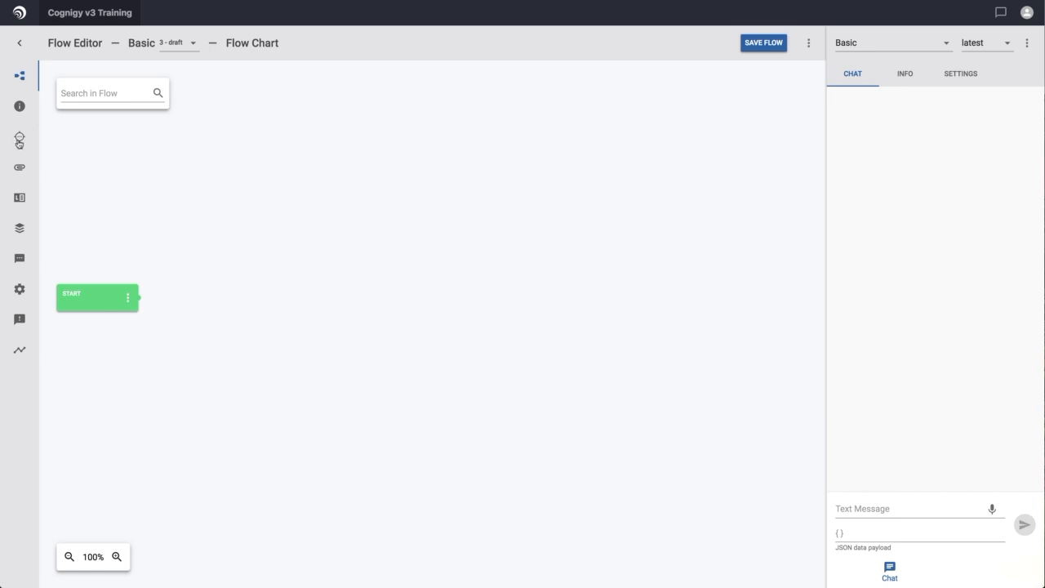
Create a "Basic Question" intent with example sentences "Is the odontoblast glaucous?", "Can the odontoblast be glaucous?" and "Is there a glaucous odontoblast?".
left_click(21, 139)
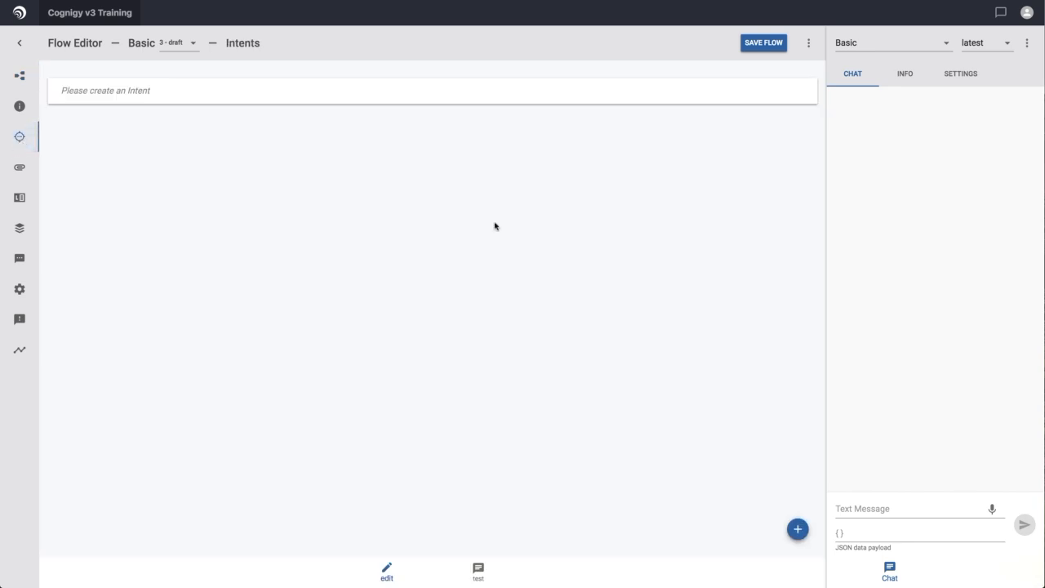
left_click(798, 530)
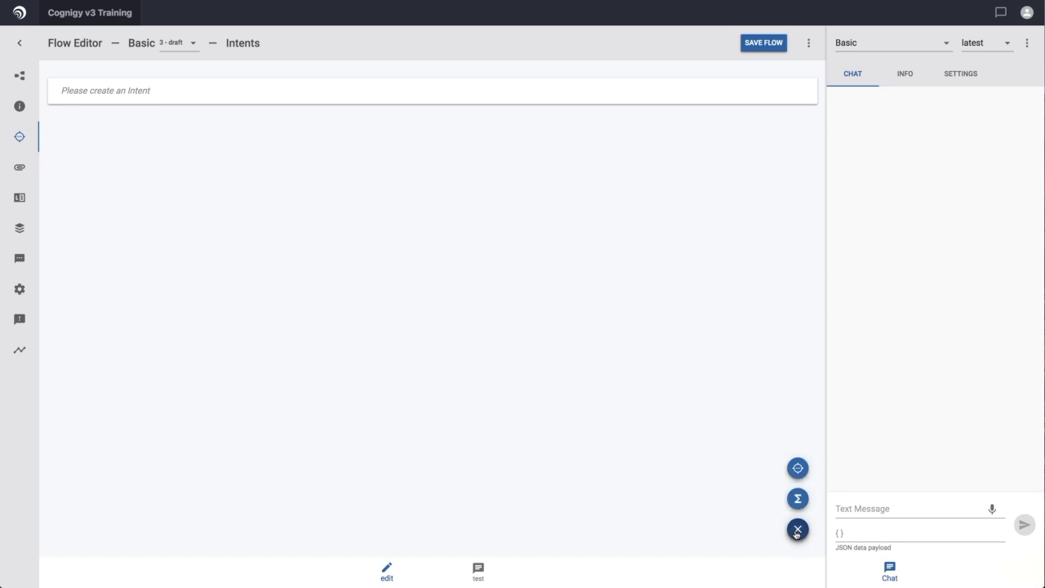
left_click(798, 469)
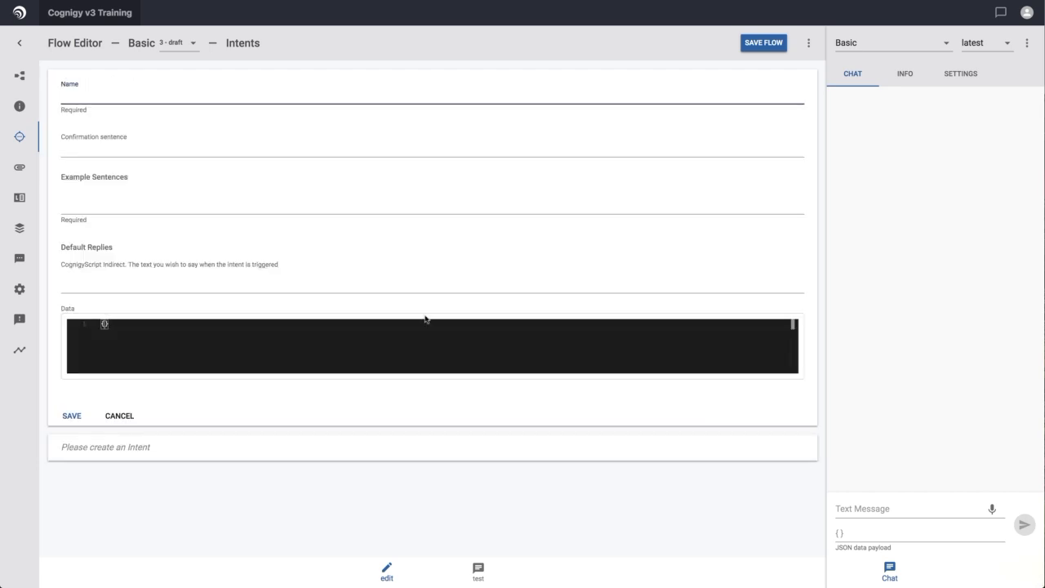
type("B")
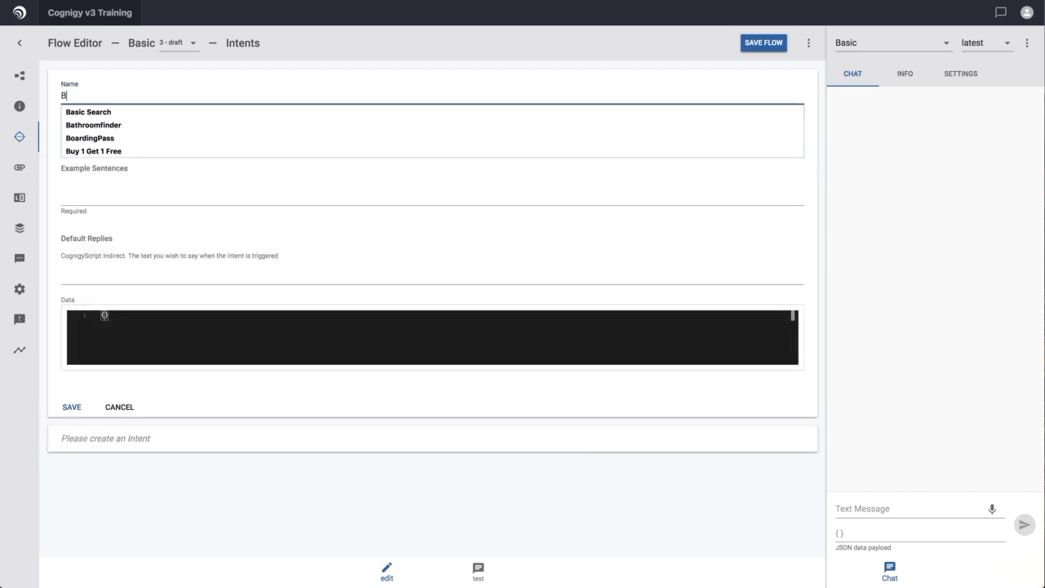
type("asic Question")
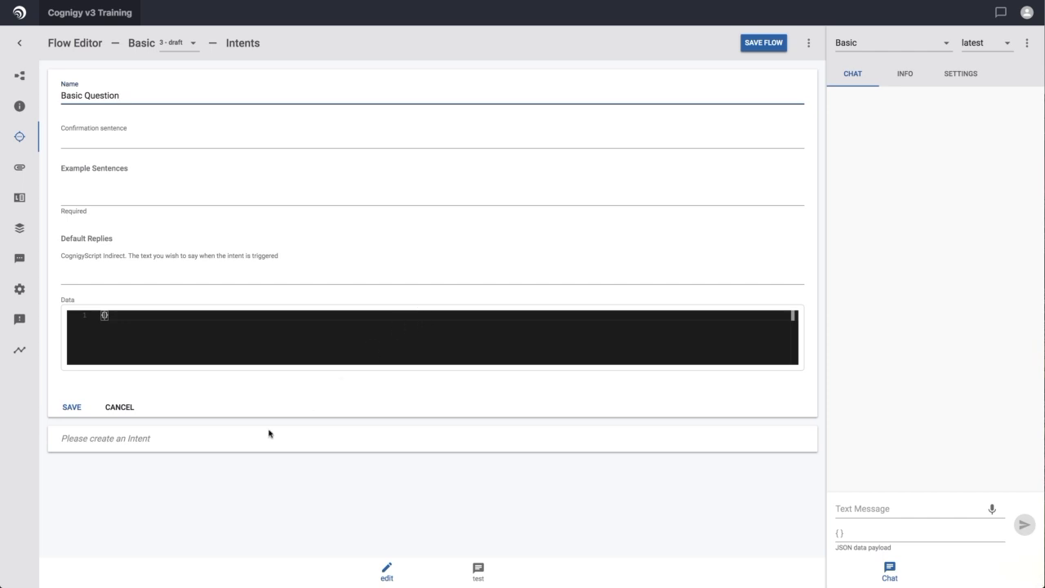
left_click(121, 196)
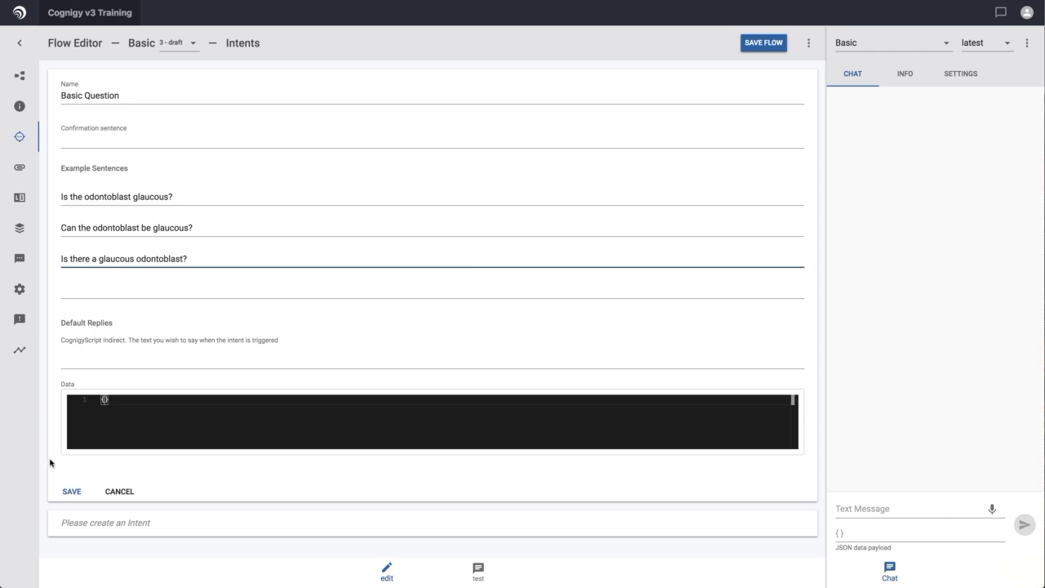
left_click(71, 493)
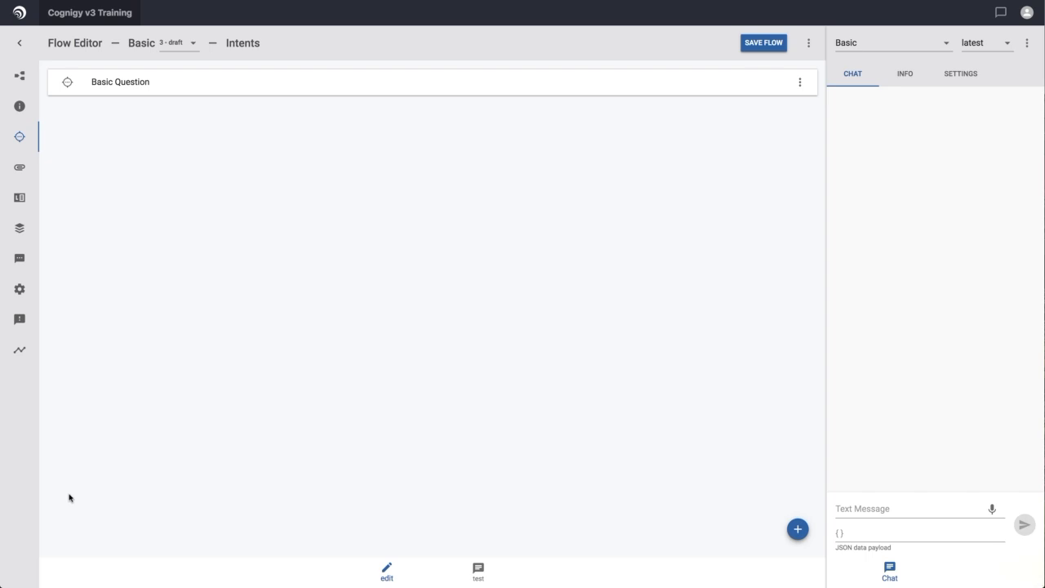
Set the Basic Question intent's confirmation sentence to "Are you trying to ask a basic question?".
left_click(179, 90)
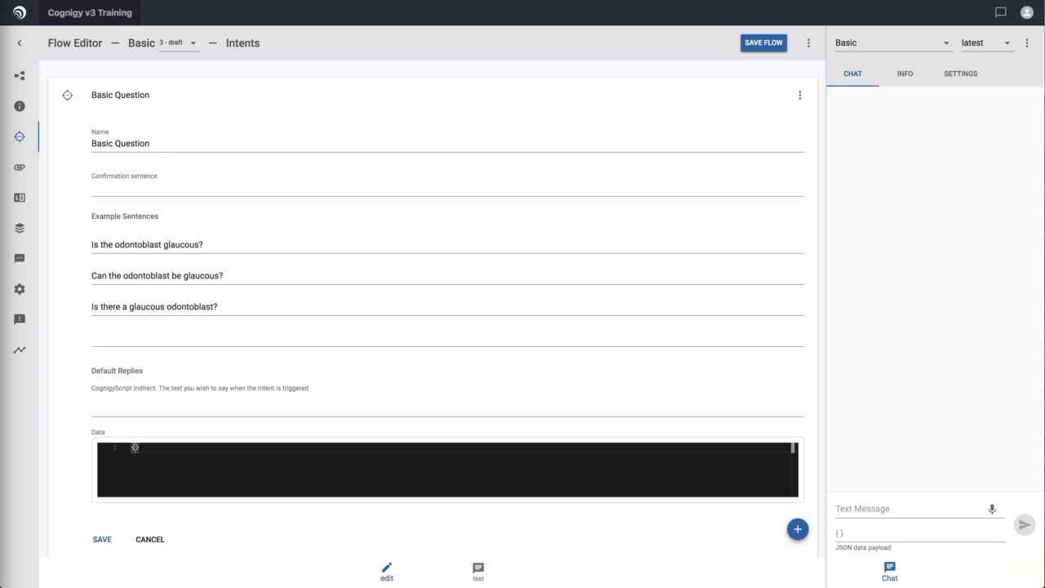
left_click(124, 188)
type("Are you trying to ask a basic question?")
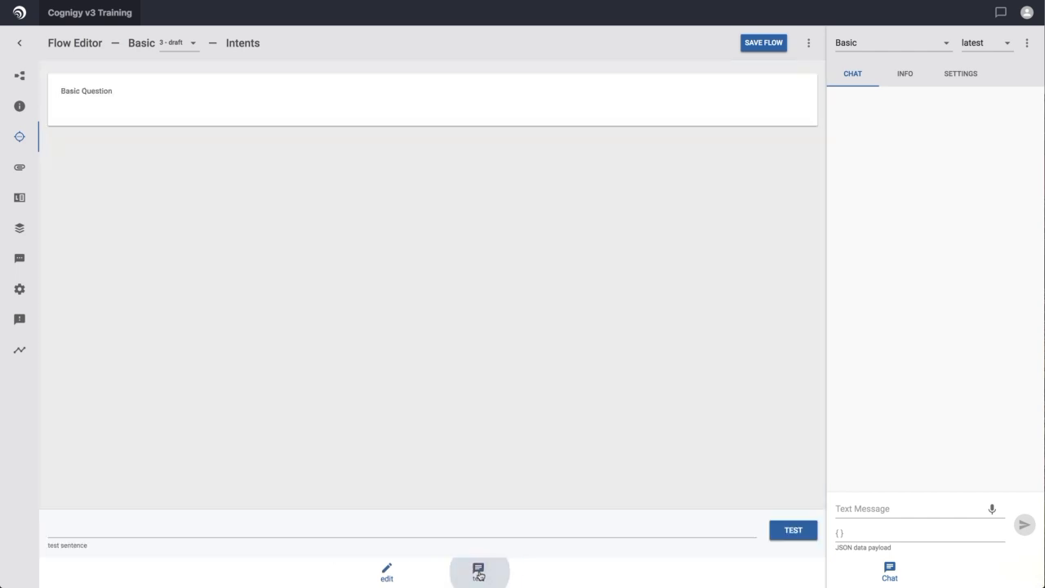
Test the intent against the sentence "I see an odontoblast. Is it glaucous?".
left_click(480, 575)
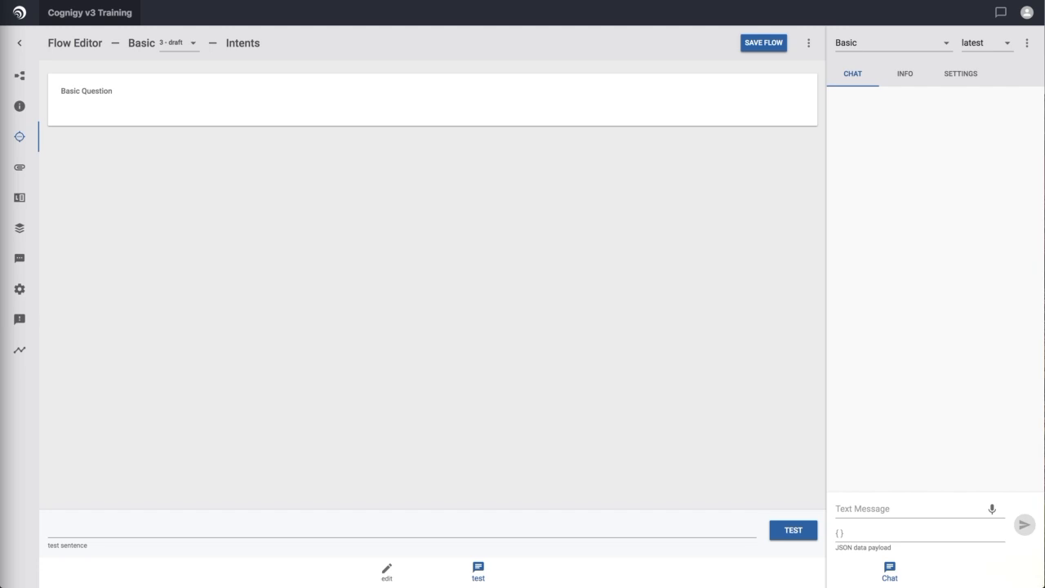
left_click(77, 529)
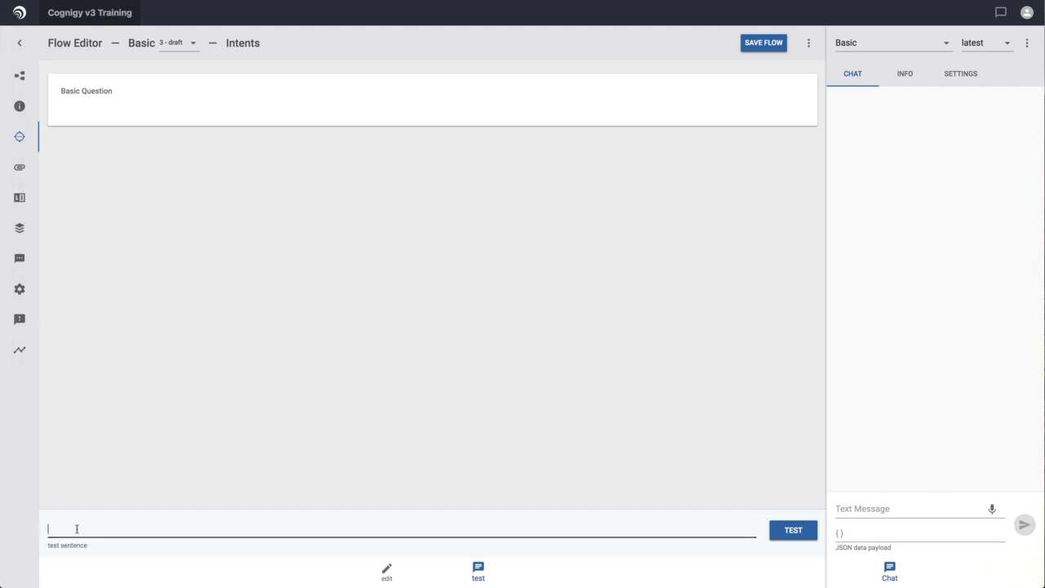
type("I see an odontoblast. Is it glaucous?")
key("Return")
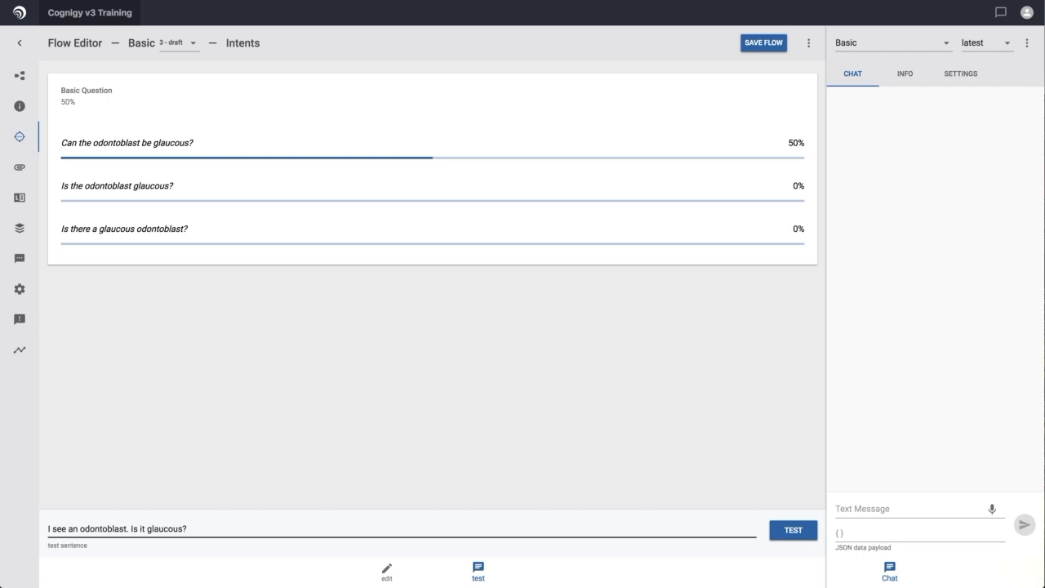
Attach the smalltalkEN Cognigy flow to the Basic flow.
left_click(22, 75)
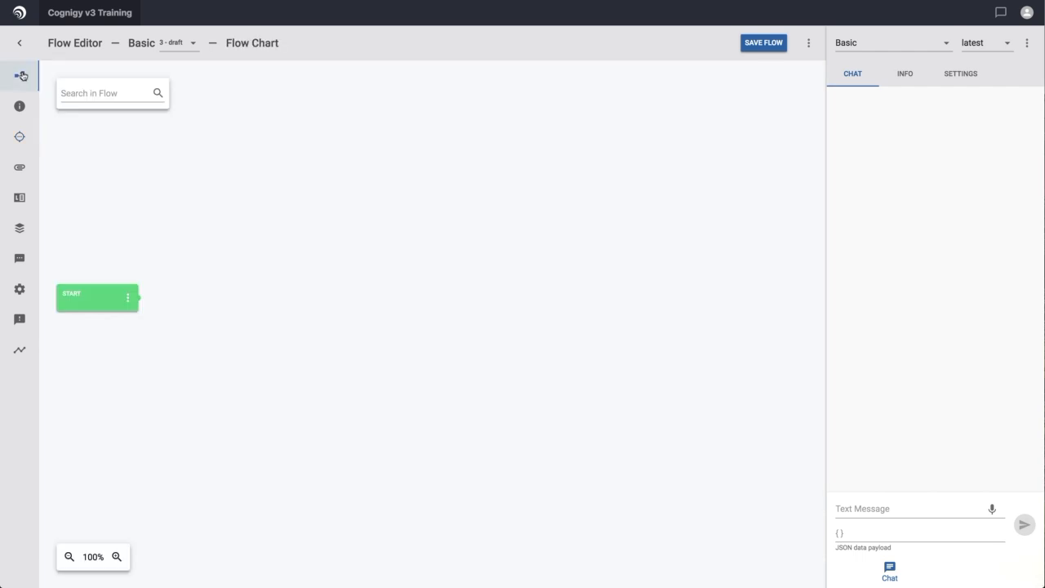
left_click(20, 170)
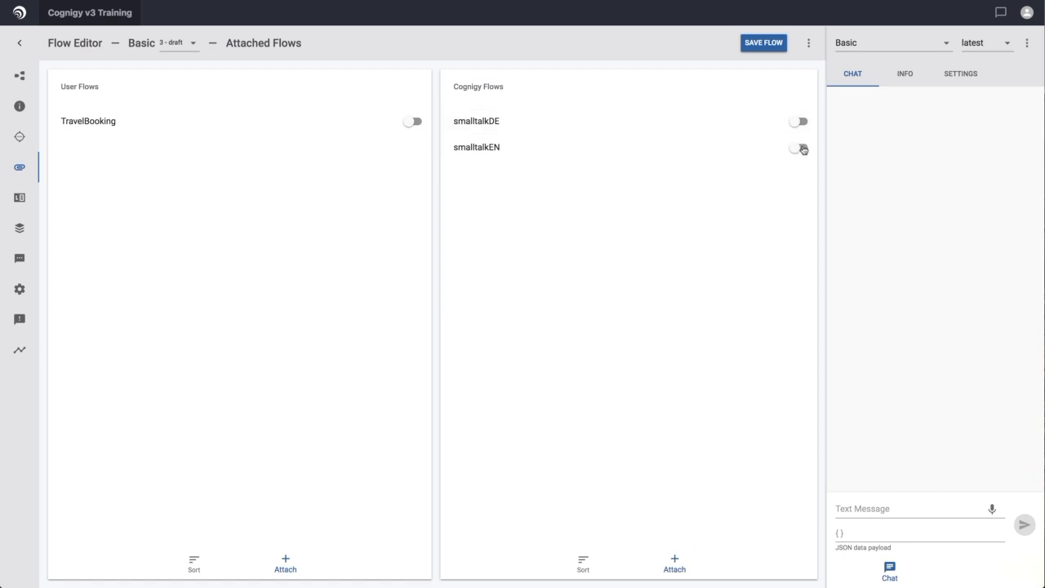
left_click(802, 148)
Test the attached small talk by sending "Hi" twice, "How are you?" and "Nice to see you" in the chat.
left_click(906, 508)
type("Hi")
key("Return")
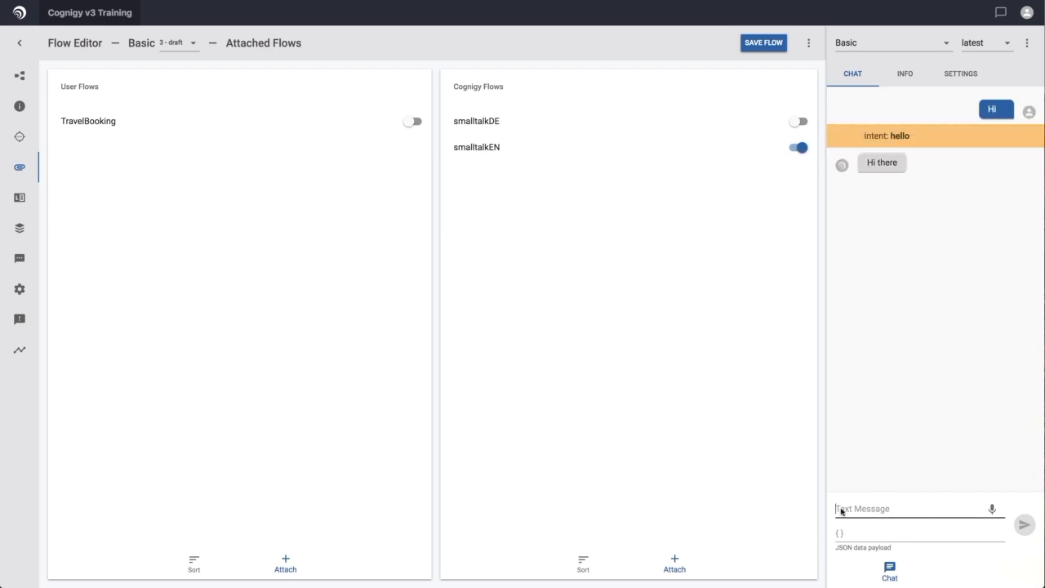
type("Hi")
key("Return")
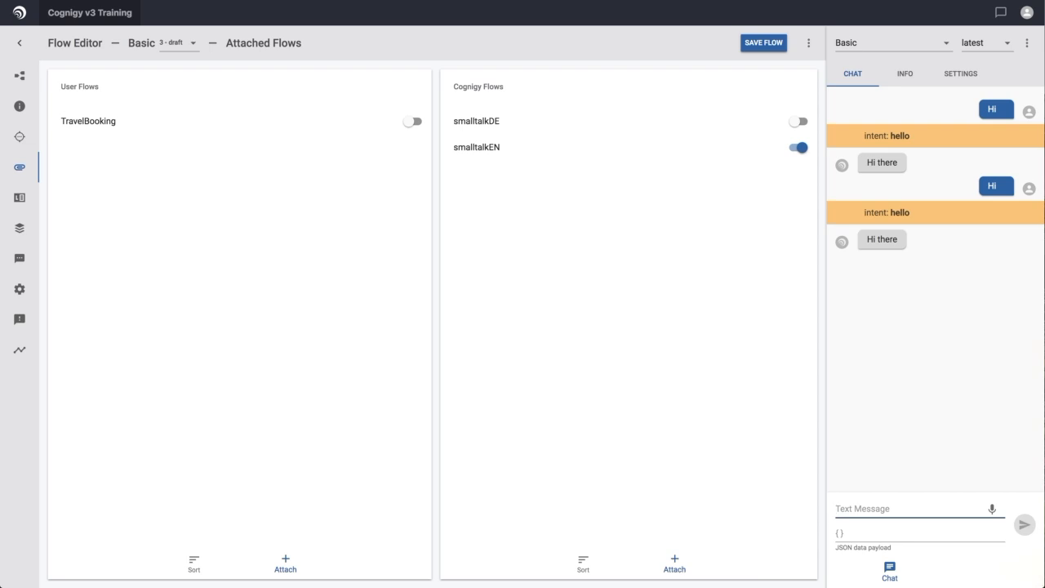
type("How a")
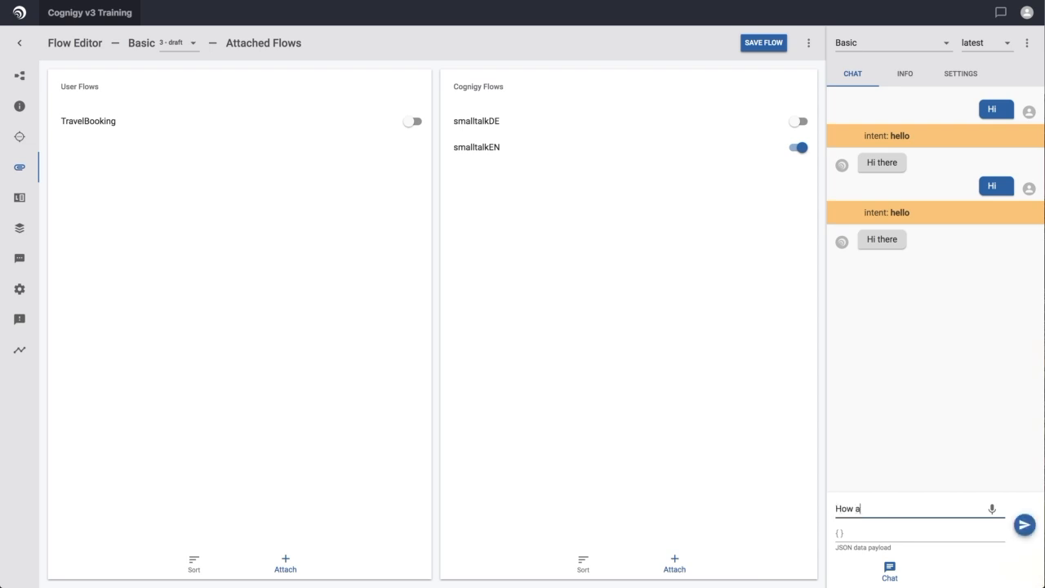
type("re you?")
key("Return")
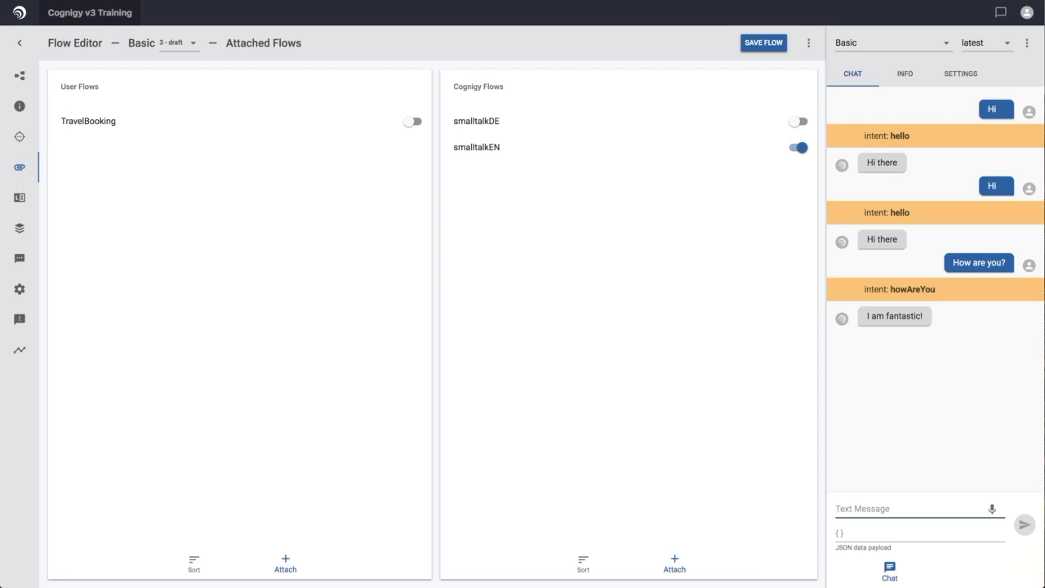
type("Nice to see")
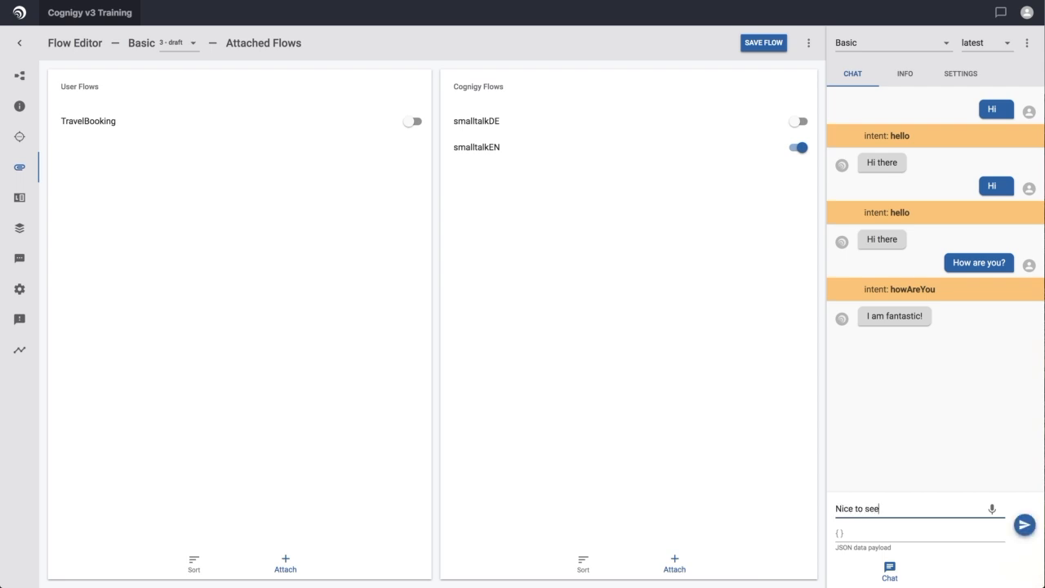
type(" you")
key("Return")
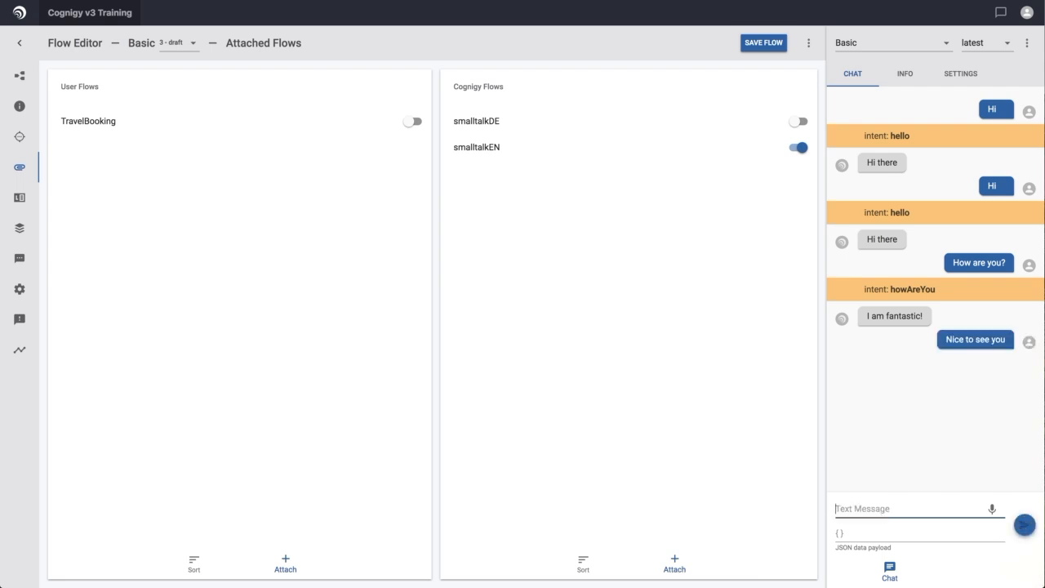